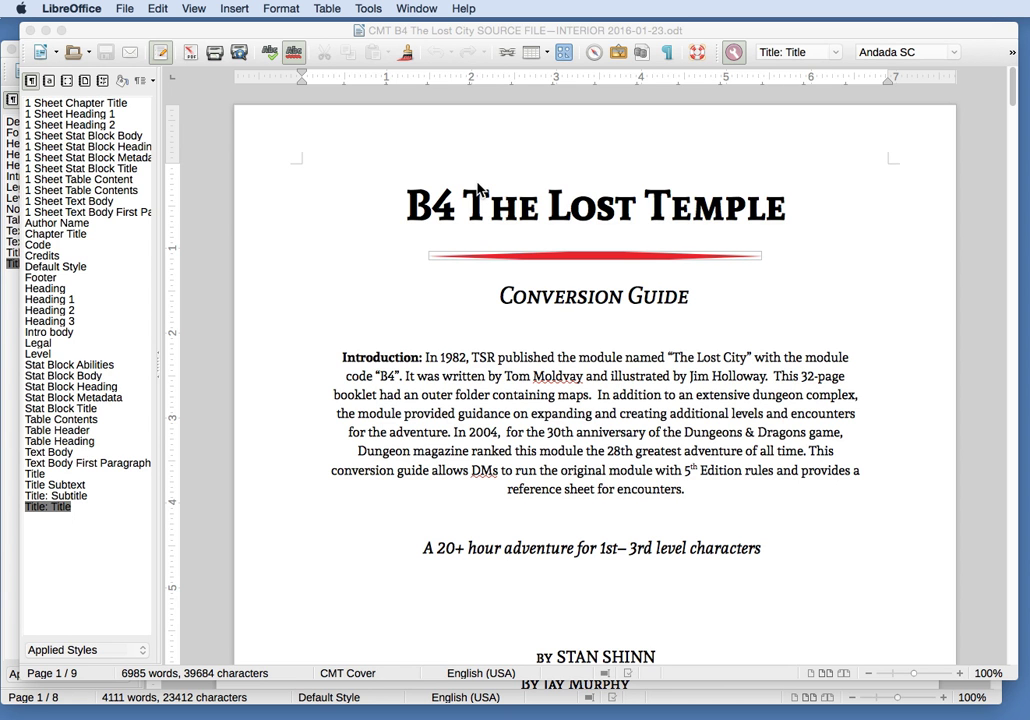
# Save a copy of the B4 Lost City source document to the Desktop as an ODF text document named "New File".
pyautogui.click(453, 37)
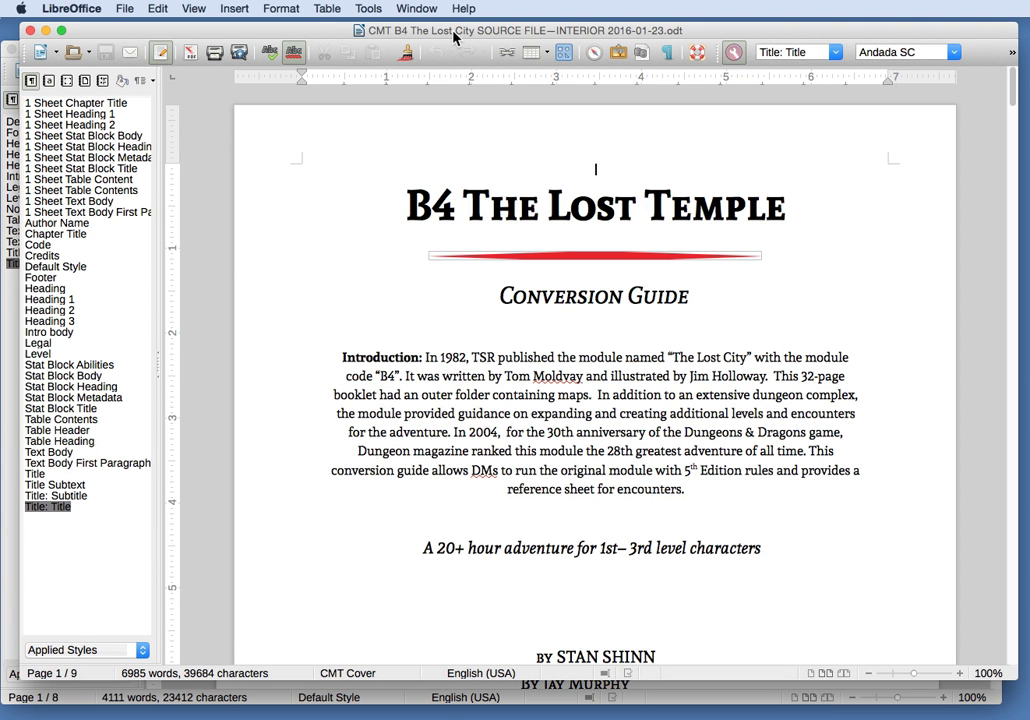
pyautogui.click(125, 9)
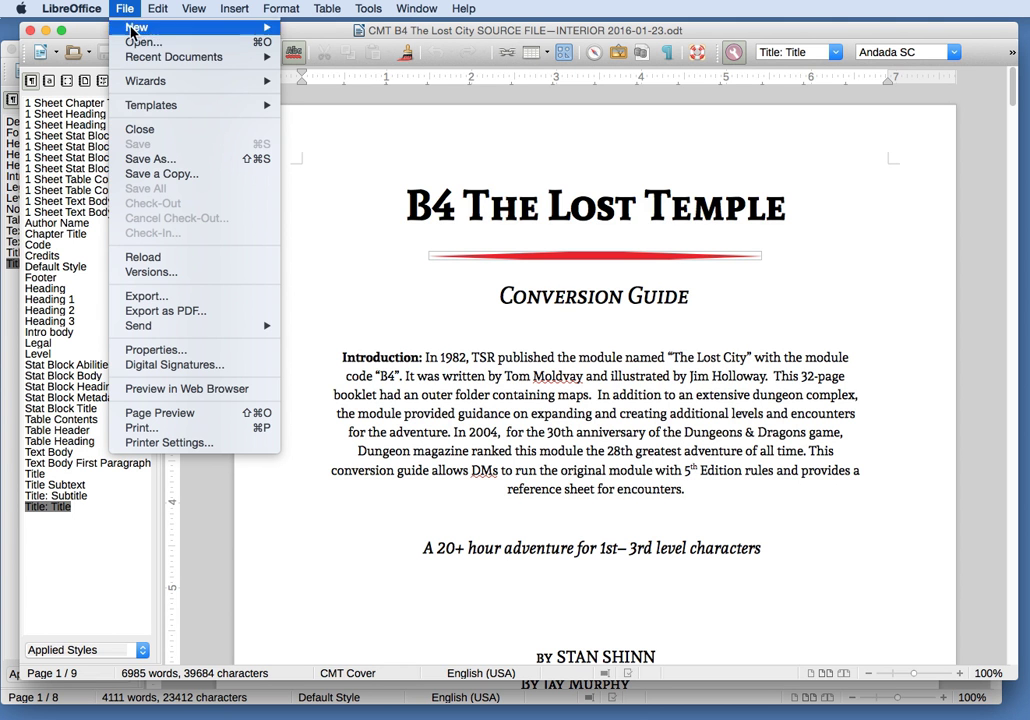
pyautogui.click(178, 160)
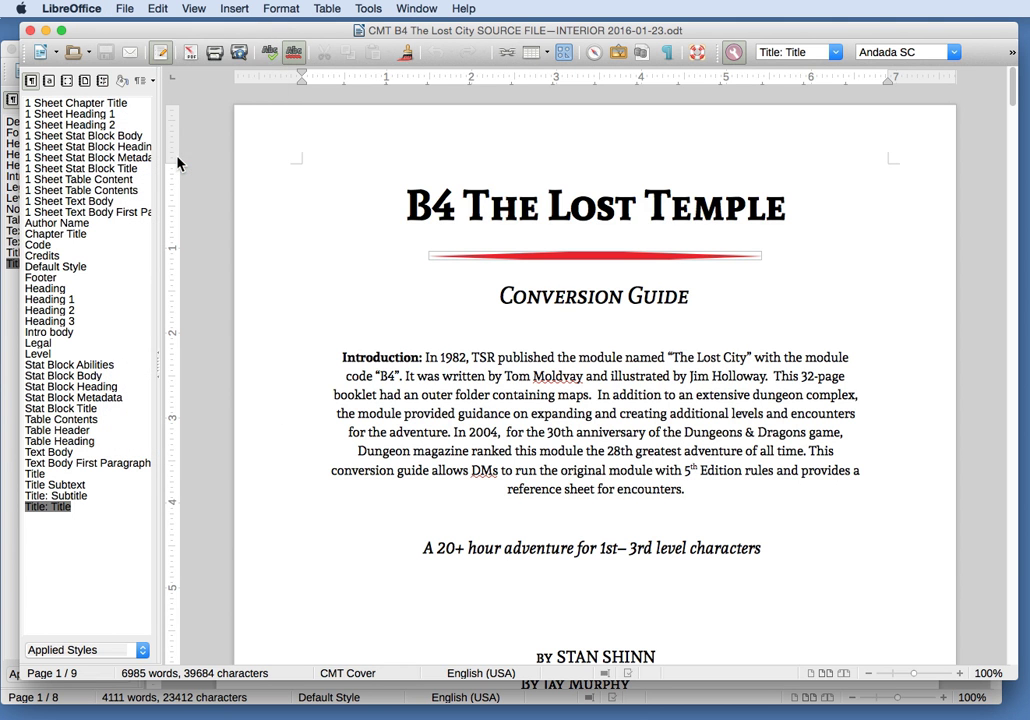
pyautogui.moveTo(774, 150); pyautogui.dragTo(365, 67)
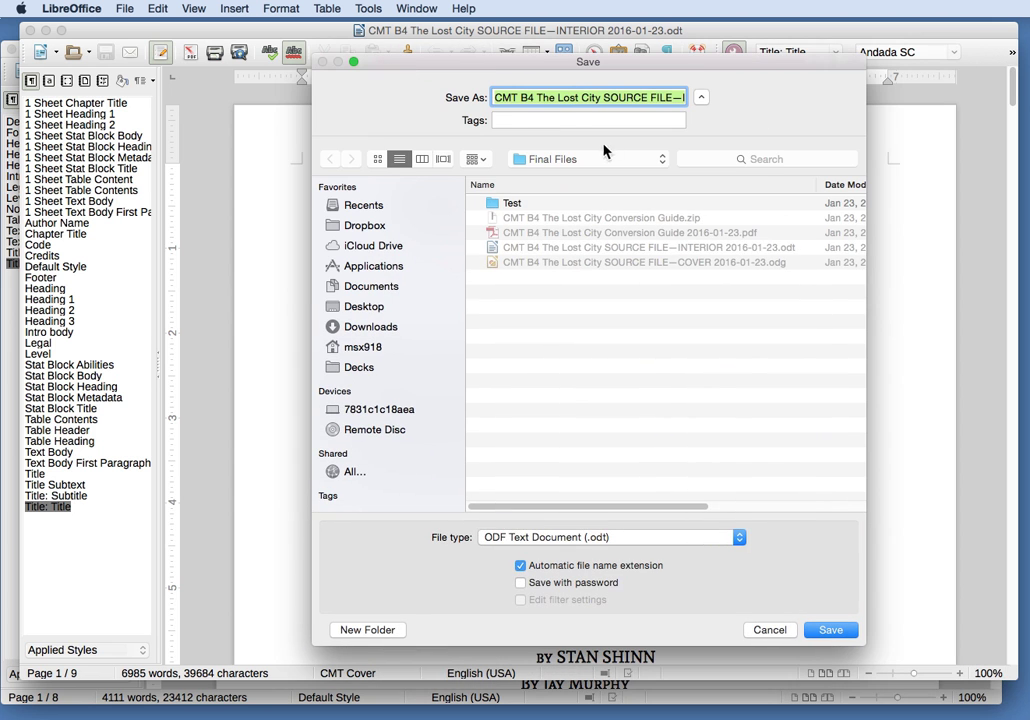
pyautogui.click(414, 307)
pyautogui.write('New File')
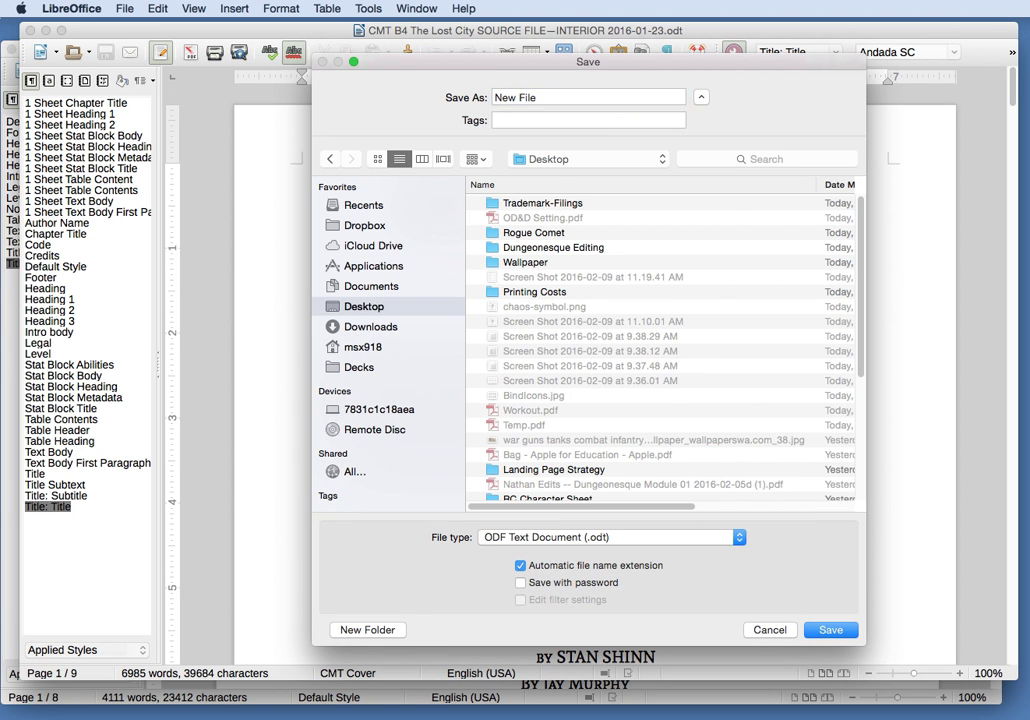
pyautogui.press('Return')
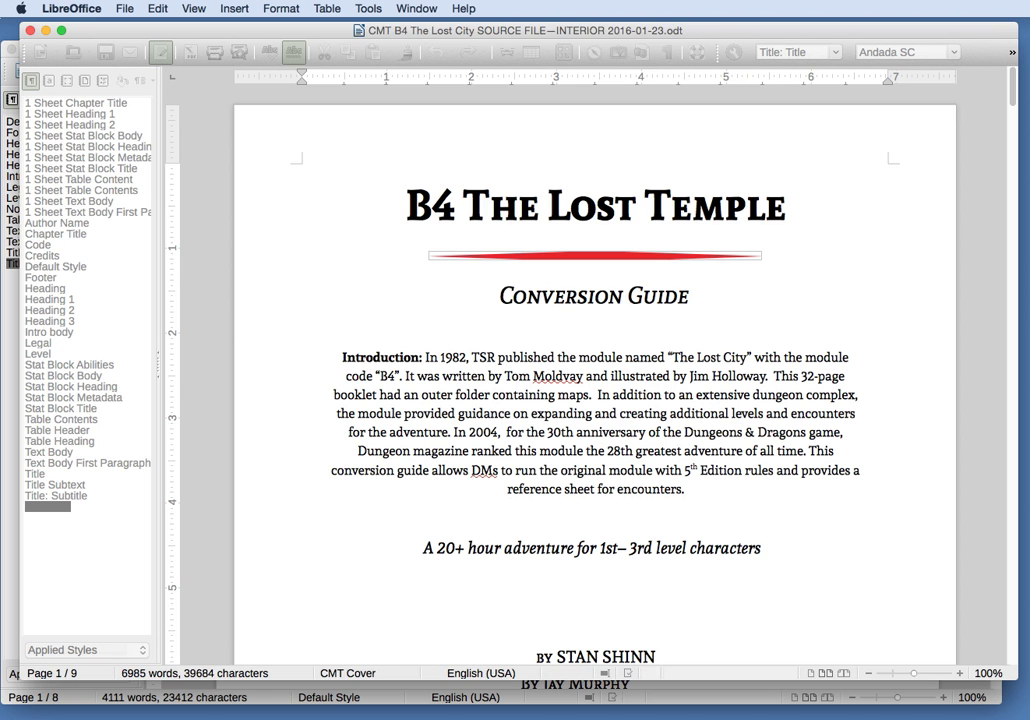
# Copy the full title "B3 Palace of the Silver Princess" from the B3 second attempt document.
pyautogui.click(5, 286)
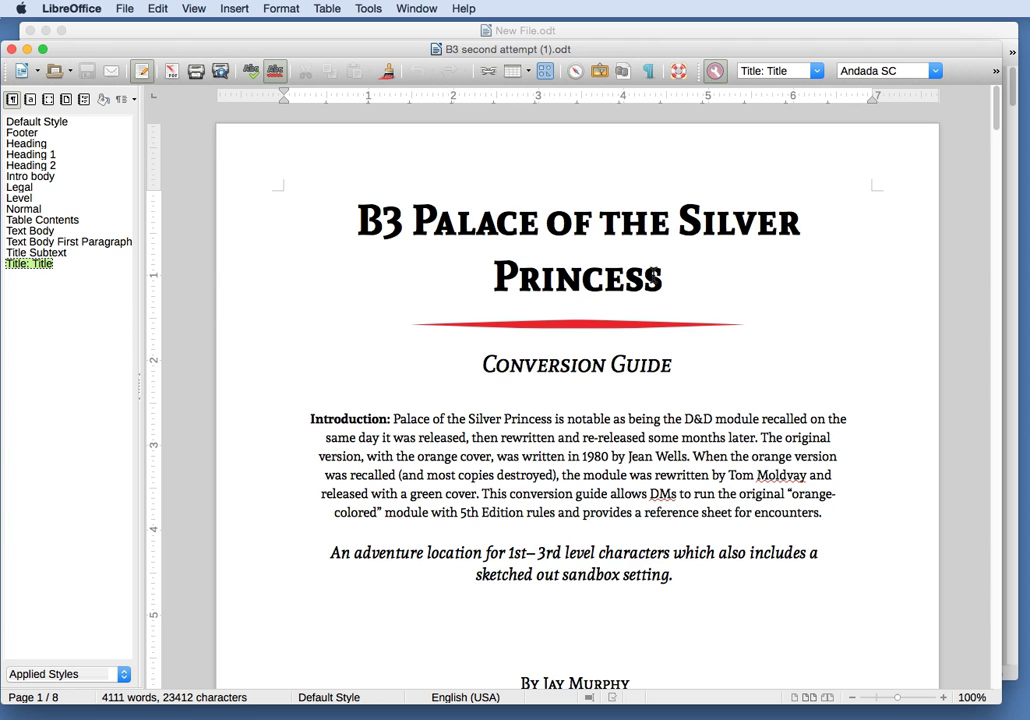
pyautogui.moveTo(672, 275); pyautogui.dragTo(360, 213)
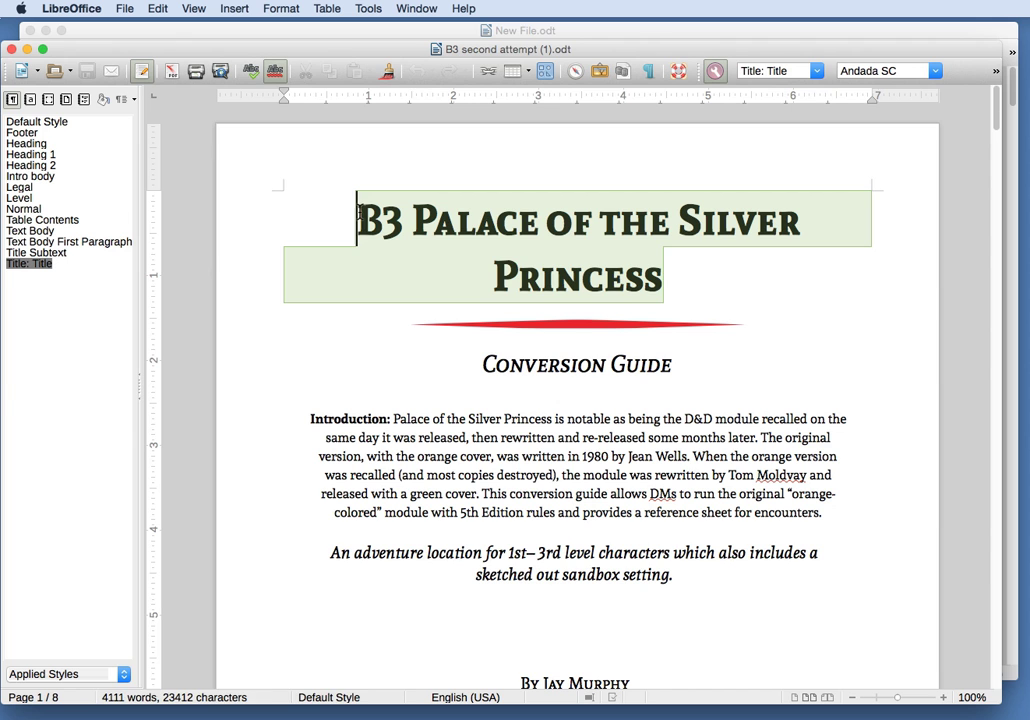
pyautogui.moveTo(360, 213); pyautogui.dragTo(360, 213)
pyautogui.press('super+c')
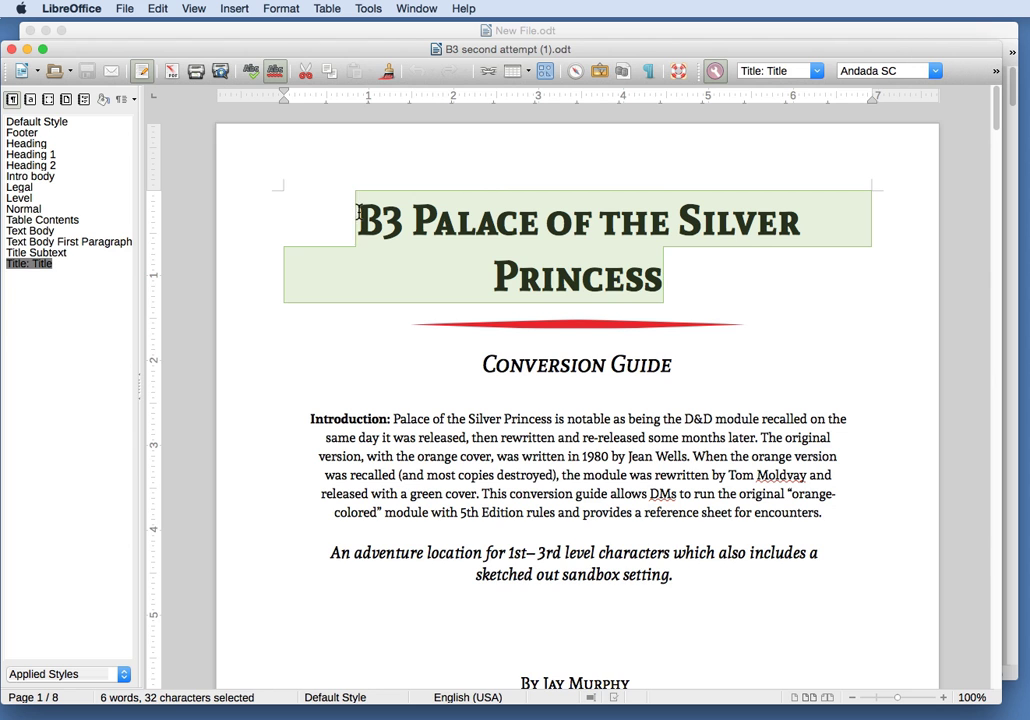
# Replace the title "B4 The Lost Temple" in New File.odt with the copied title, pasted as unformatted text.
pyautogui.click(375, 31)
pyautogui.tripleClick(626, 198)
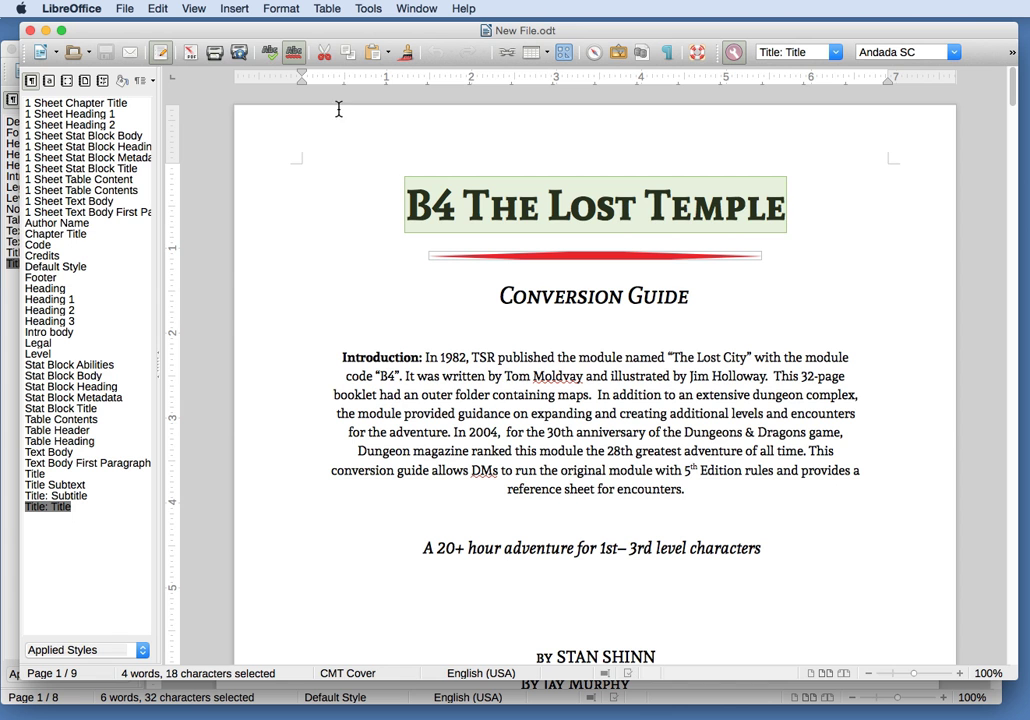
pyautogui.click(159, 9)
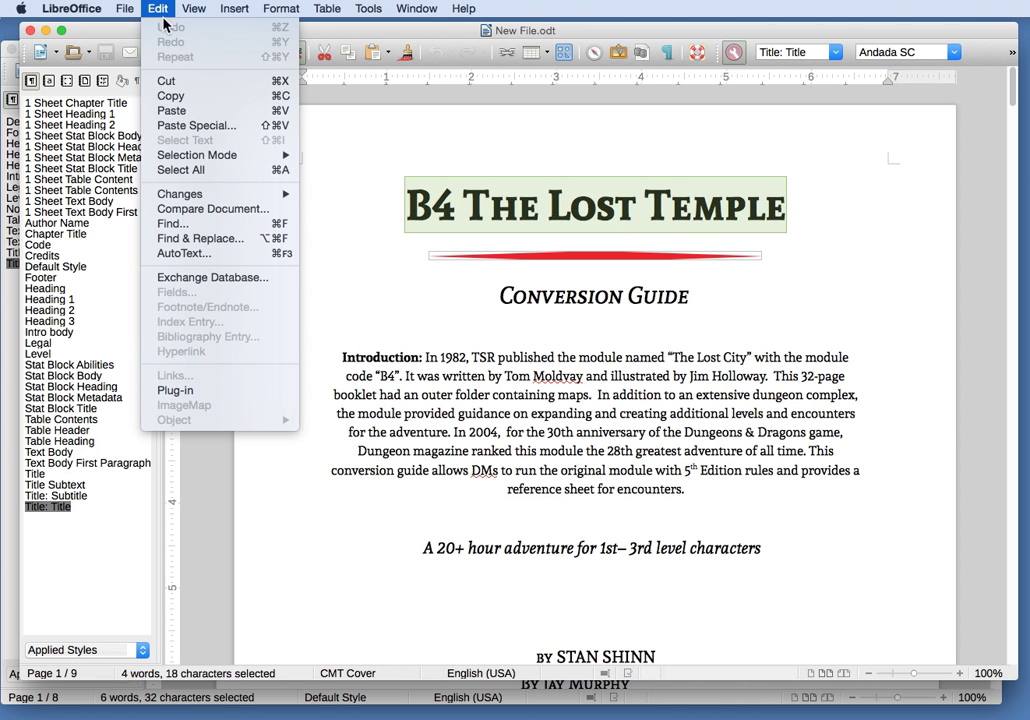
pyautogui.click(212, 128)
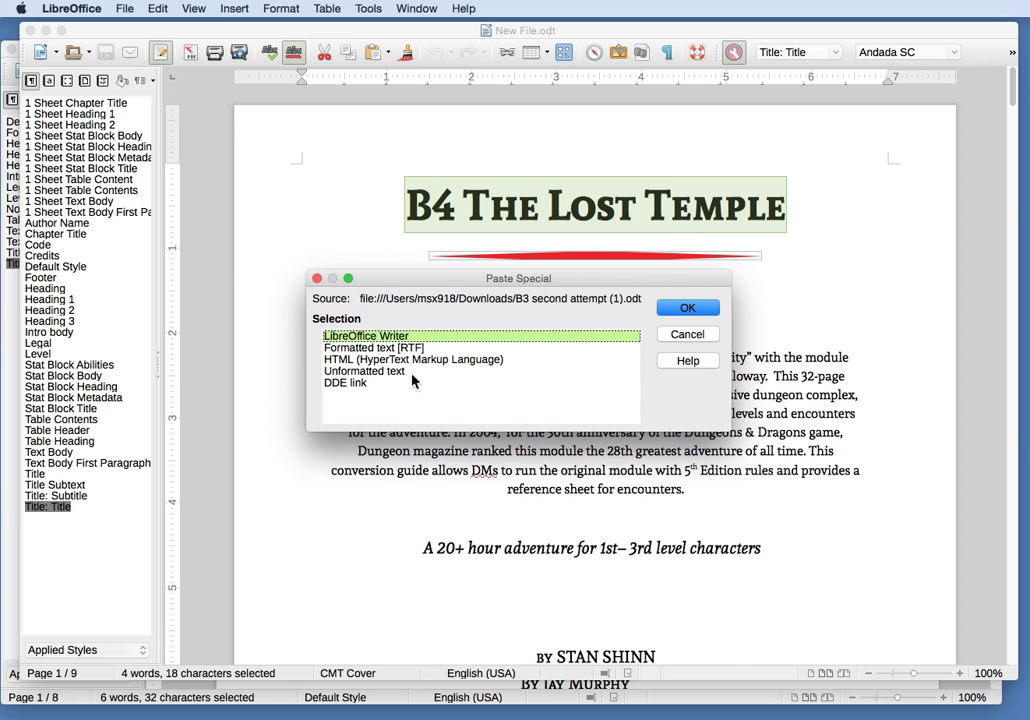
pyautogui.doubleClick(411, 377)
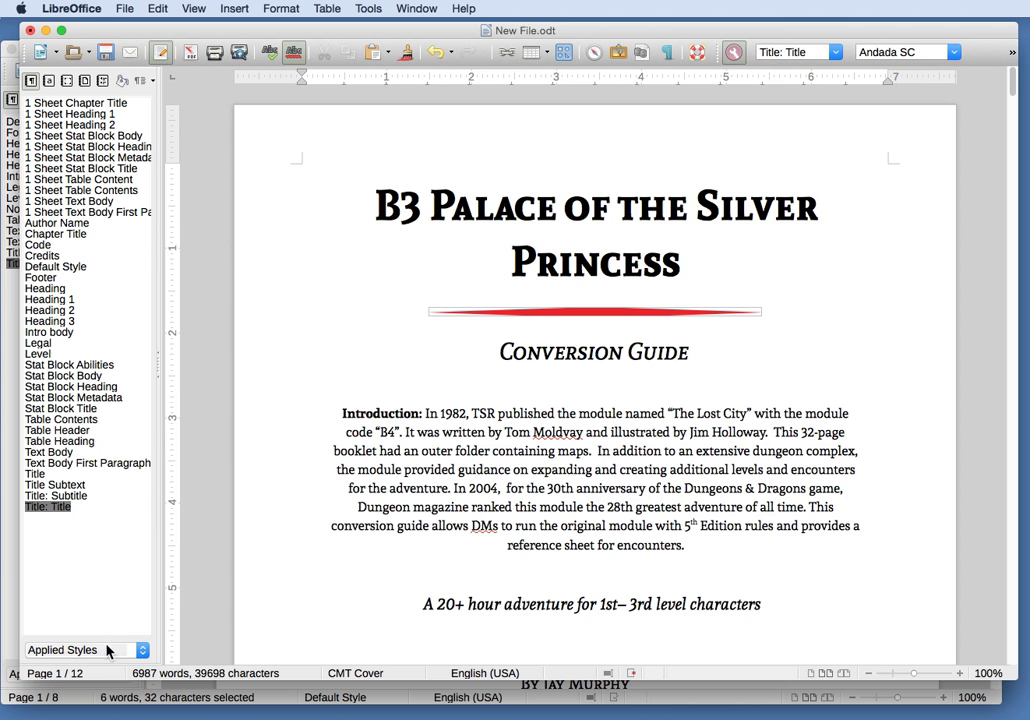
# Widen the styles pane and review the All Styles list, returning the filter to Applied Styles.
pyautogui.moveTo(160, 238); pyautogui.dragTo(204, 223)
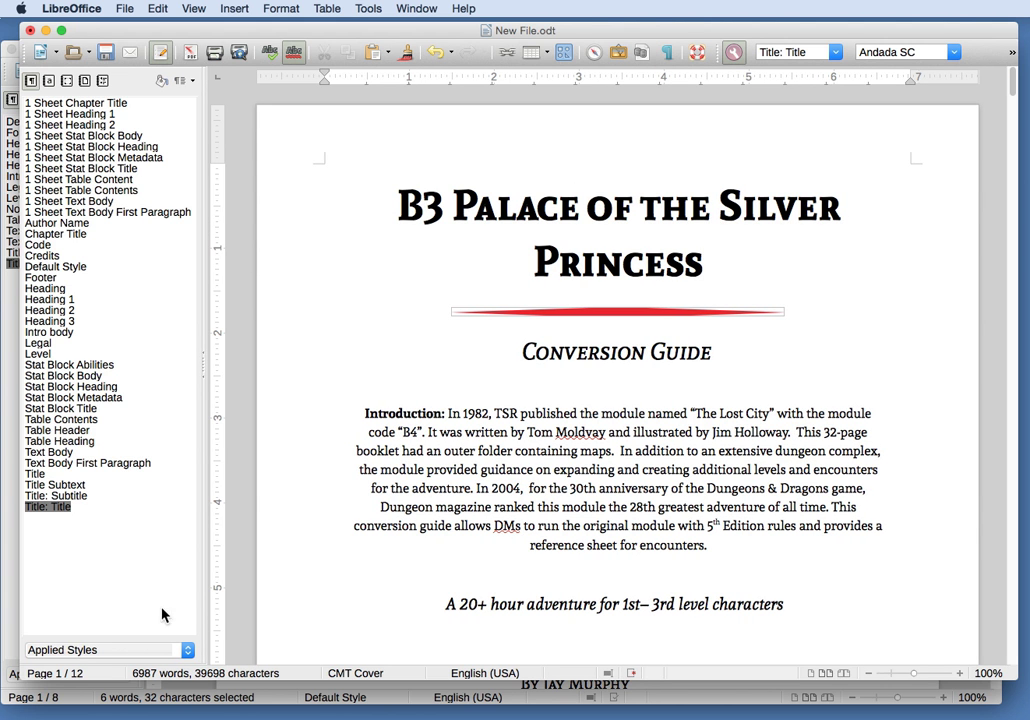
pyautogui.click(160, 652)
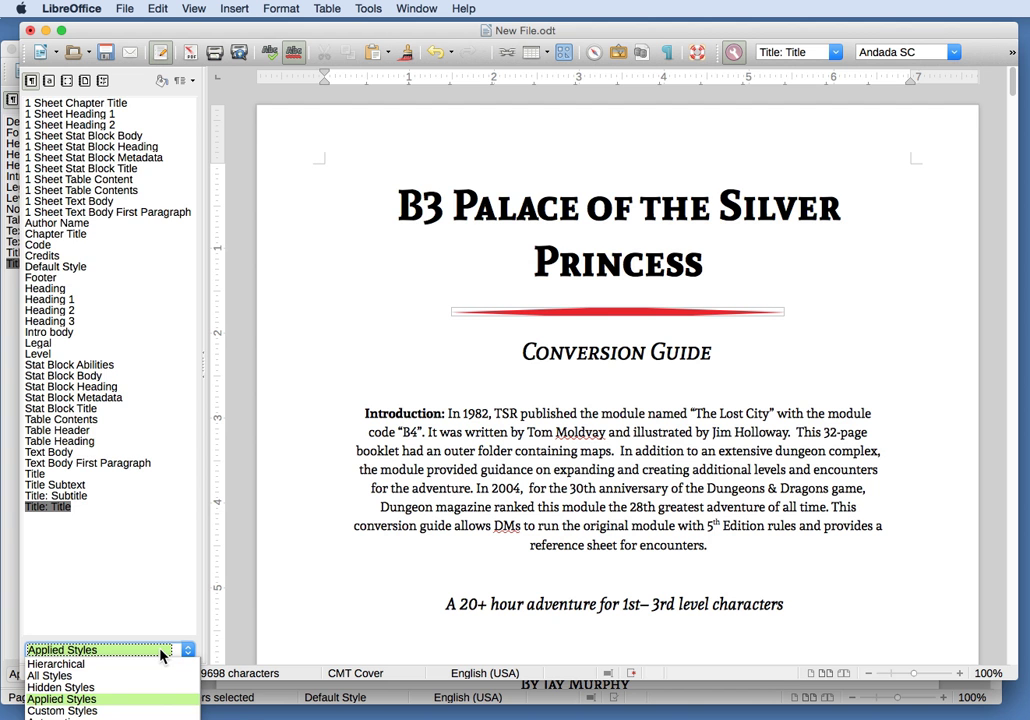
pyautogui.click(100, 674)
pyautogui.scroll(20, 150, 484)
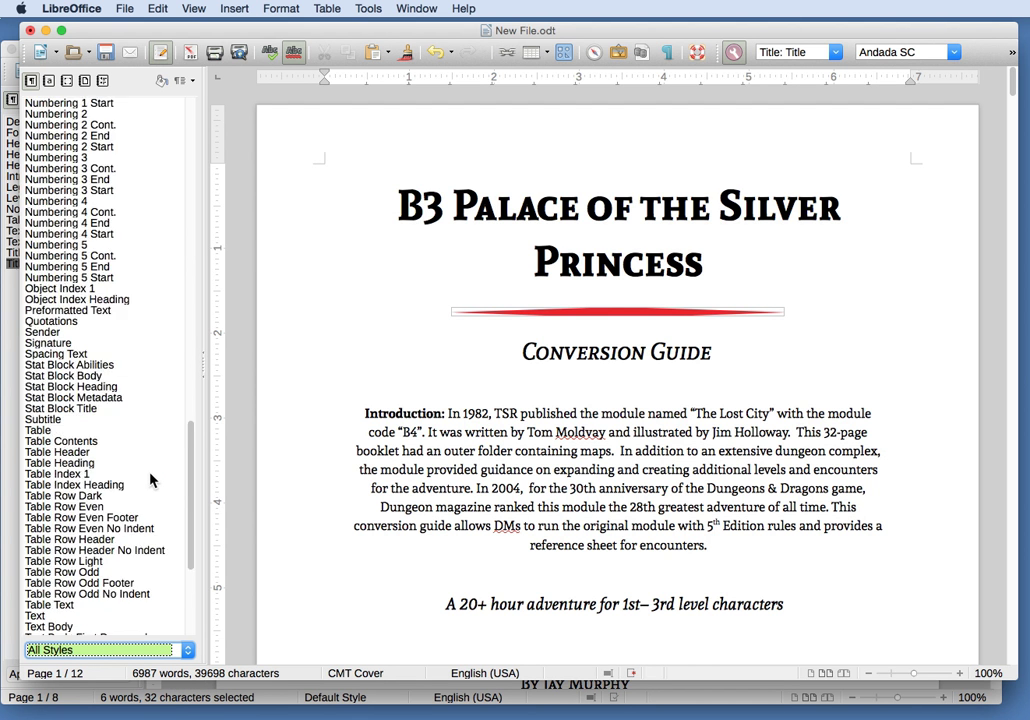
pyautogui.click(150, 650)
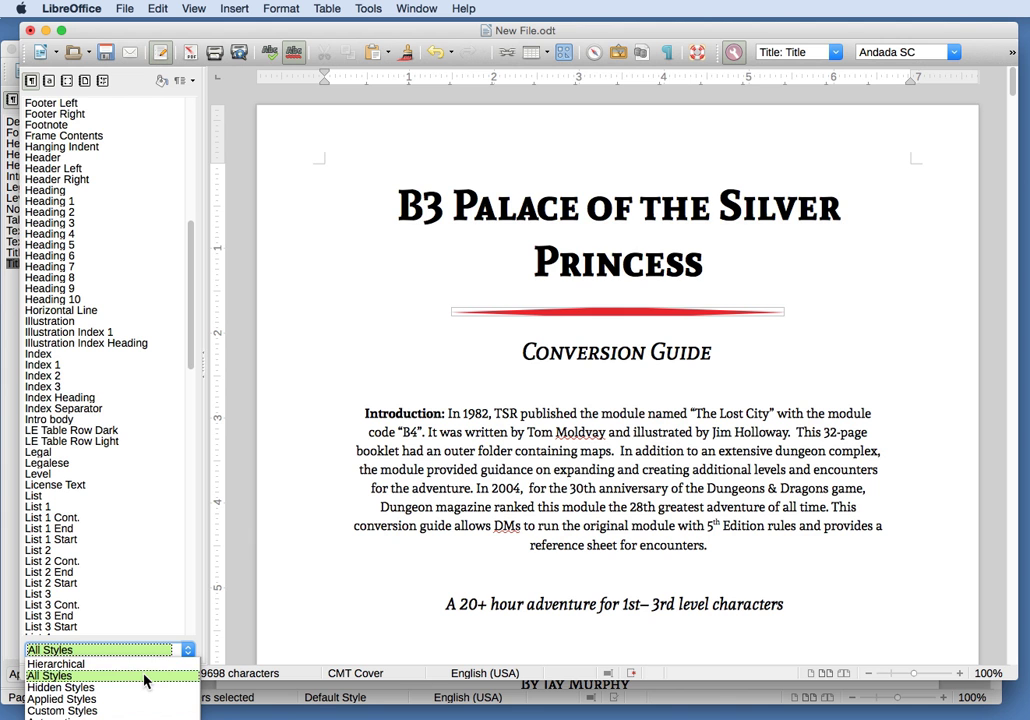
pyautogui.click(143, 676)
pyautogui.click(148, 650)
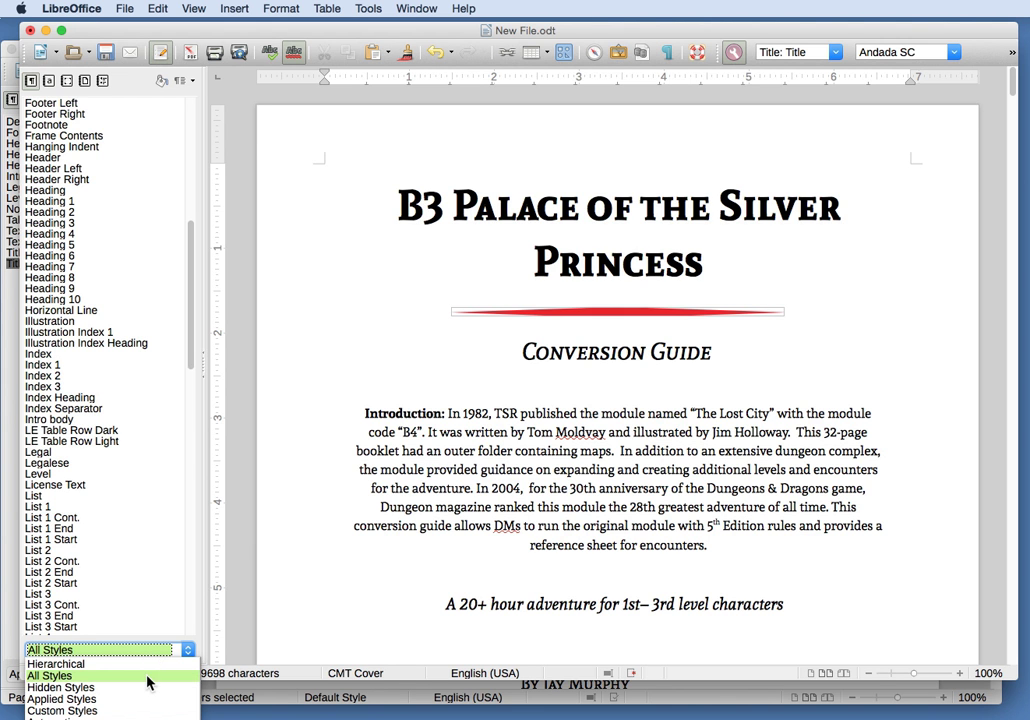
pyautogui.click(140, 699)
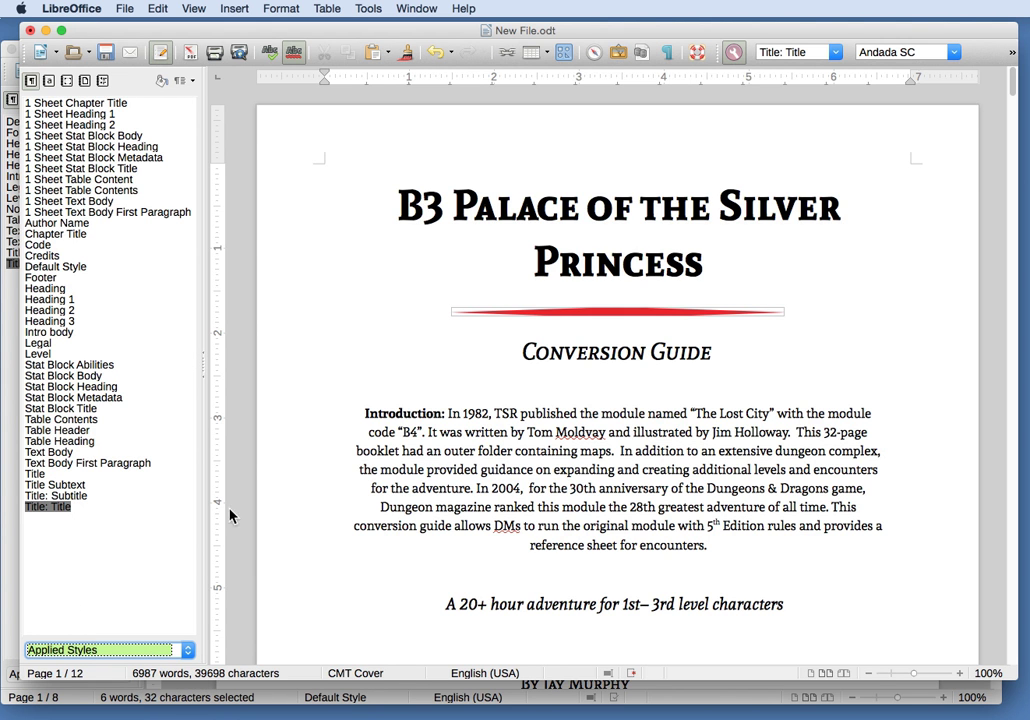
# Select the whole pasted title and list the character styles applied in the document.
pyautogui.click(545, 195)
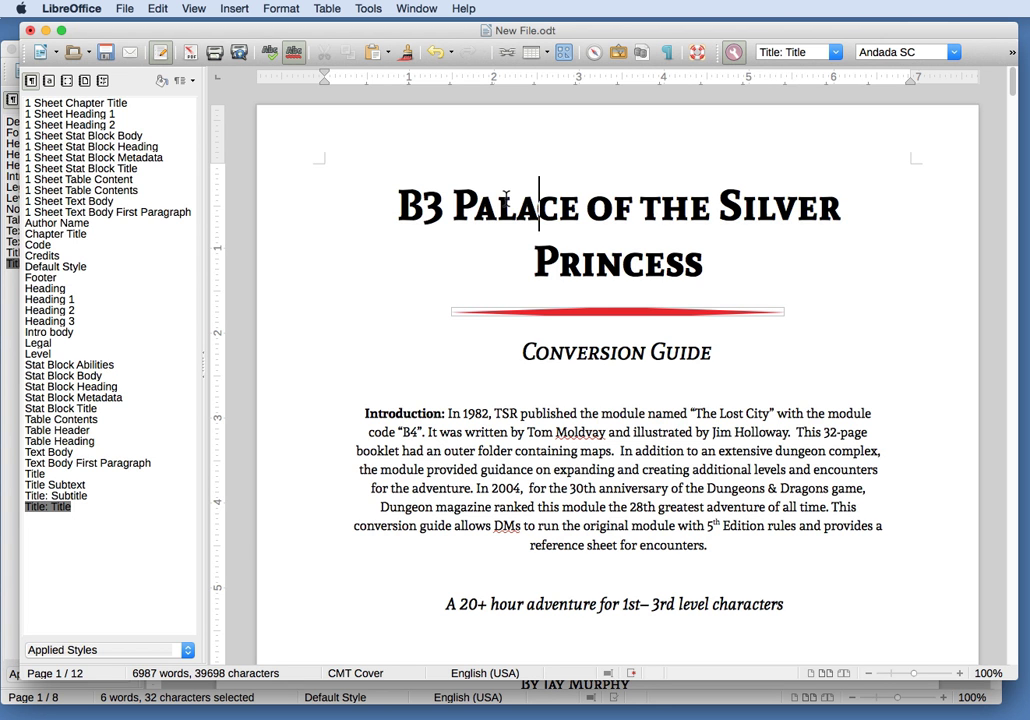
pyautogui.moveTo(398, 205); pyautogui.dragTo(704, 270)
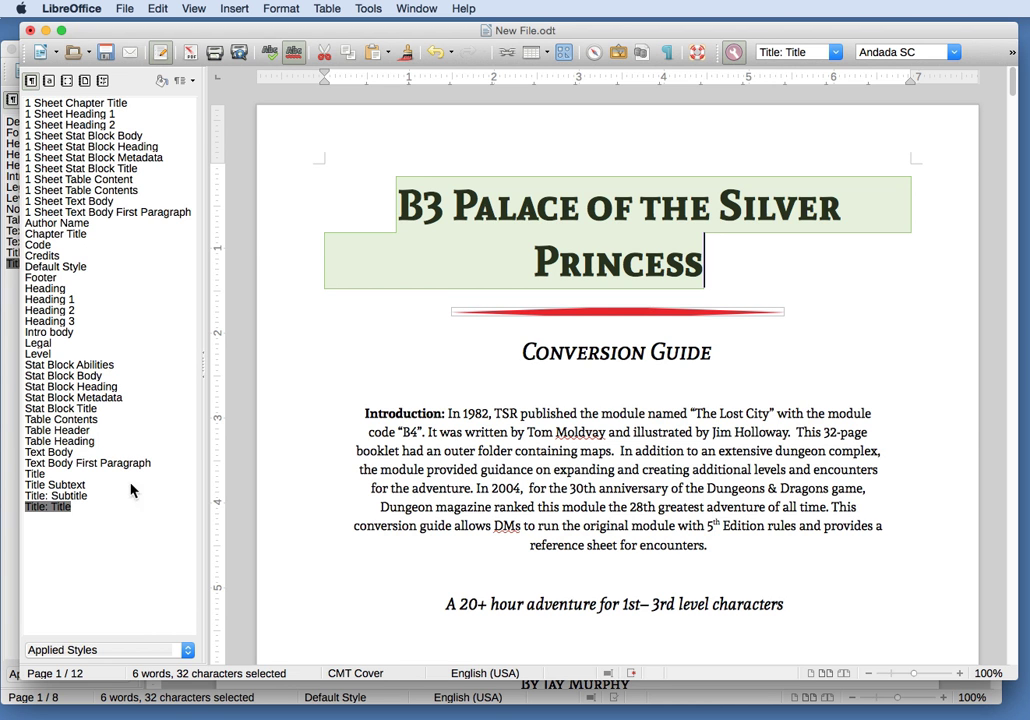
pyautogui.click(50, 84)
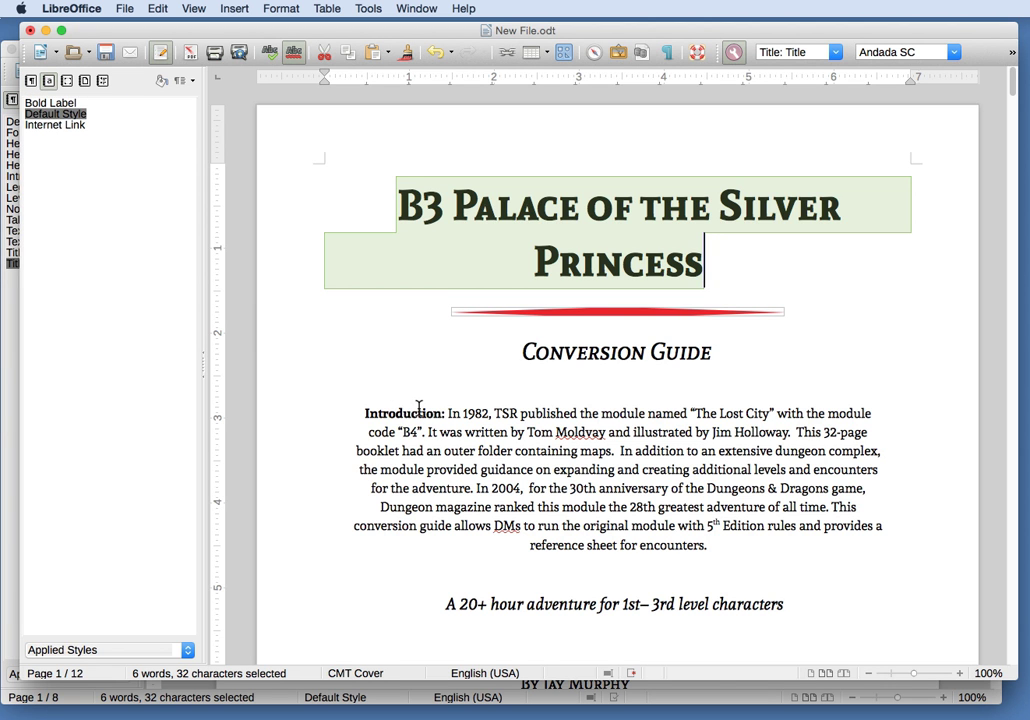
# Apply the Bold Label character style to the "Pendulum Blade Trap (p. 12):" label in the Traps section.
pyautogui.click(469, 431)
pyautogui.scroll(-15, 470, 431)
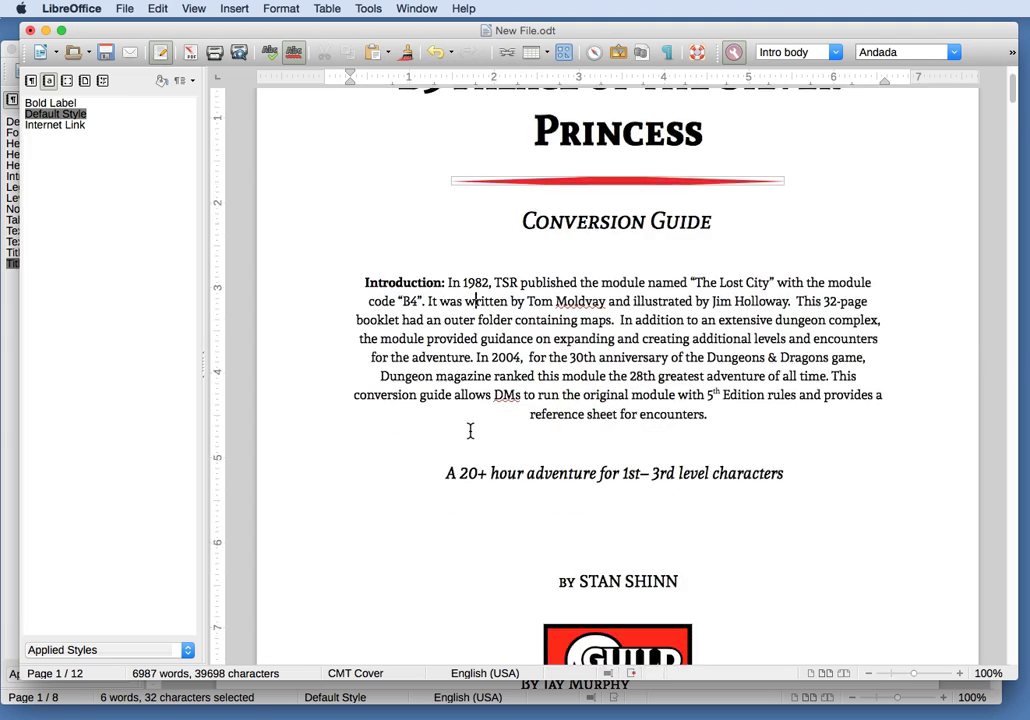
pyautogui.scroll(-20, 470, 431)
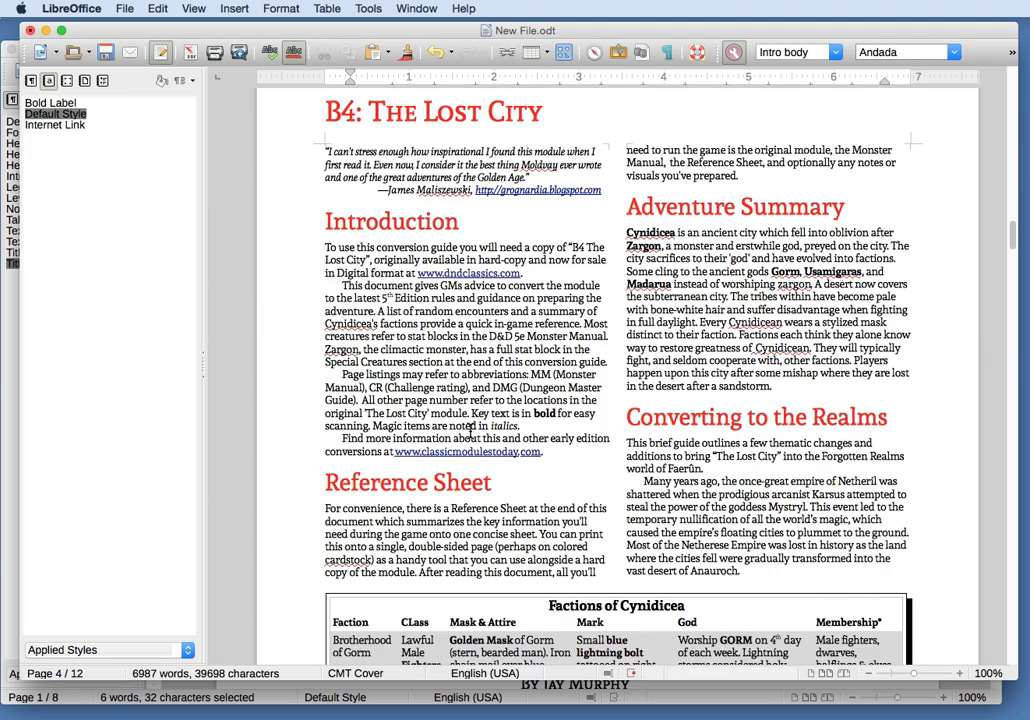
pyautogui.scroll(-20, 470, 431)
pyautogui.scroll(-20, 470, 431)
pyautogui.scroll(-6, 470, 431)
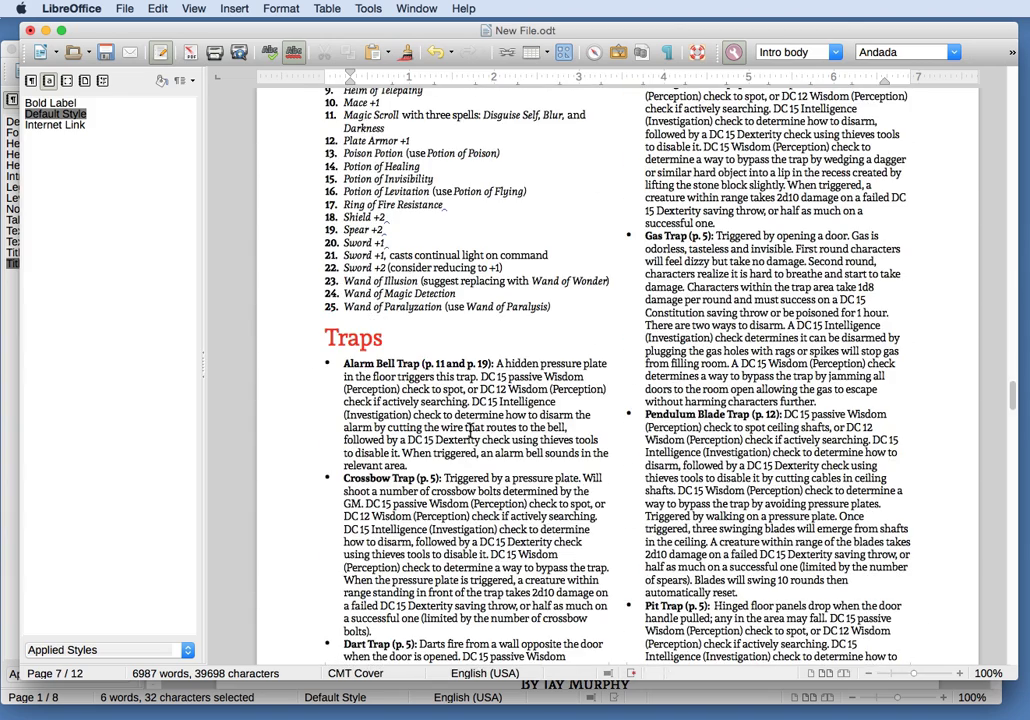
pyautogui.click(712, 414)
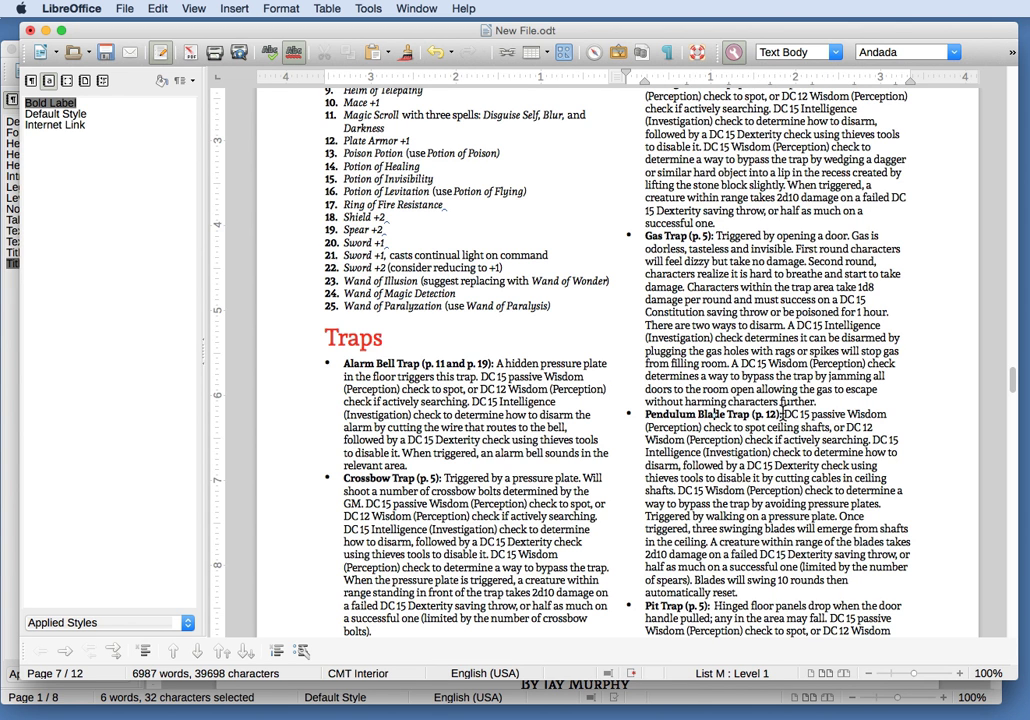
pyautogui.moveTo(785, 414); pyautogui.dragTo(643, 413)
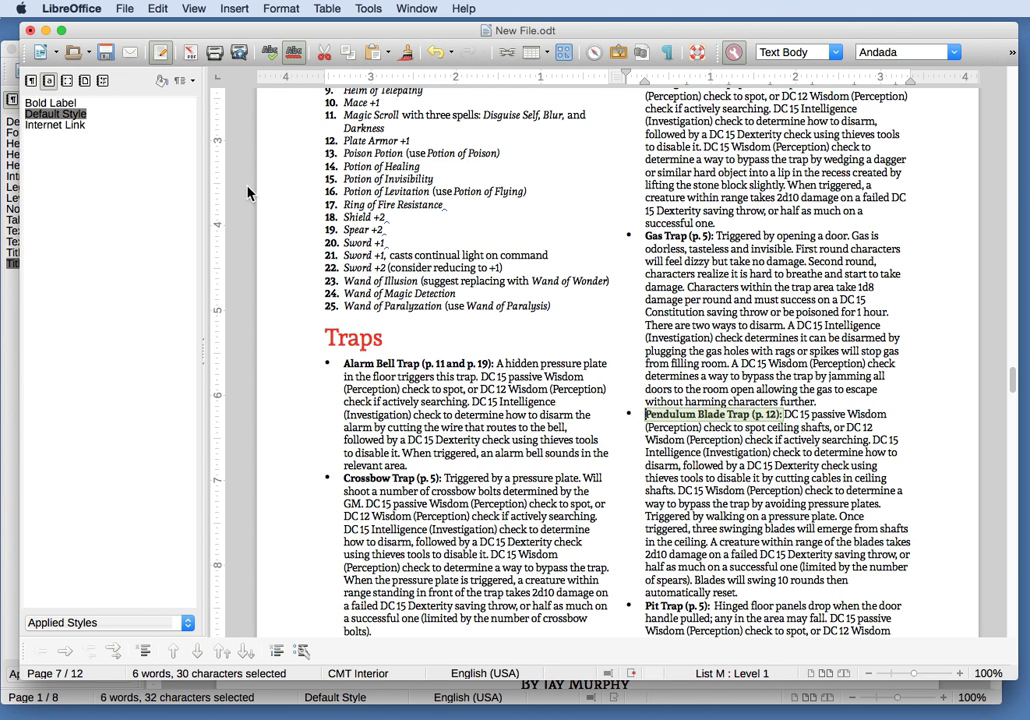
pyautogui.doubleClick(48, 102)
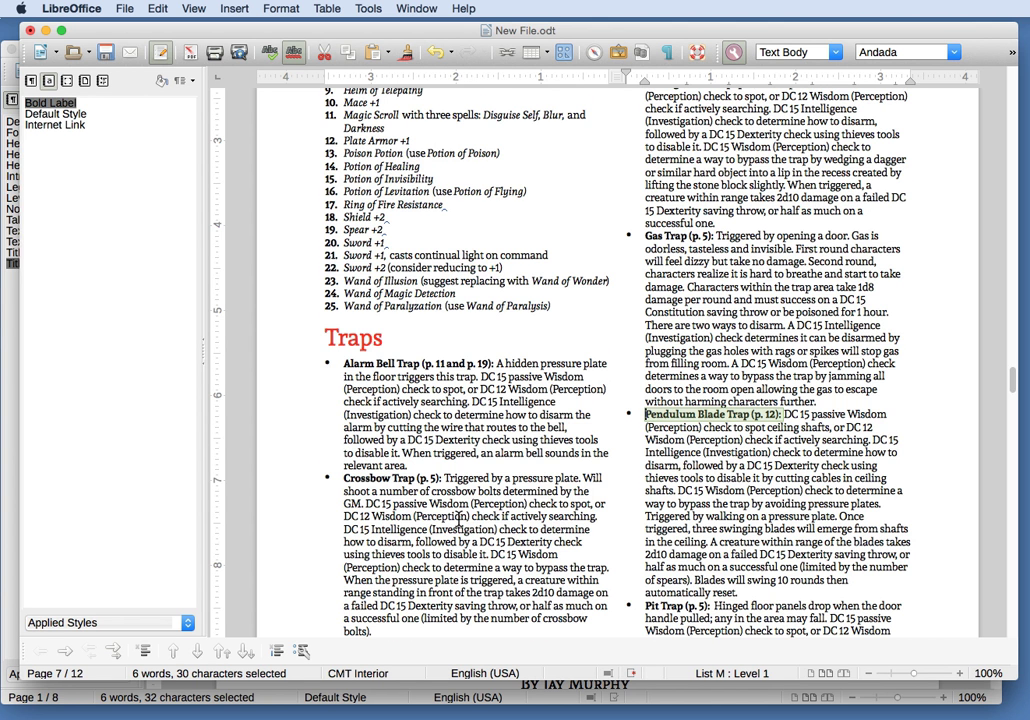
# Check which character style the "Hobgoblins" label in the numbered Monsters list uses.
pyautogui.scroll(-10, 459, 517)
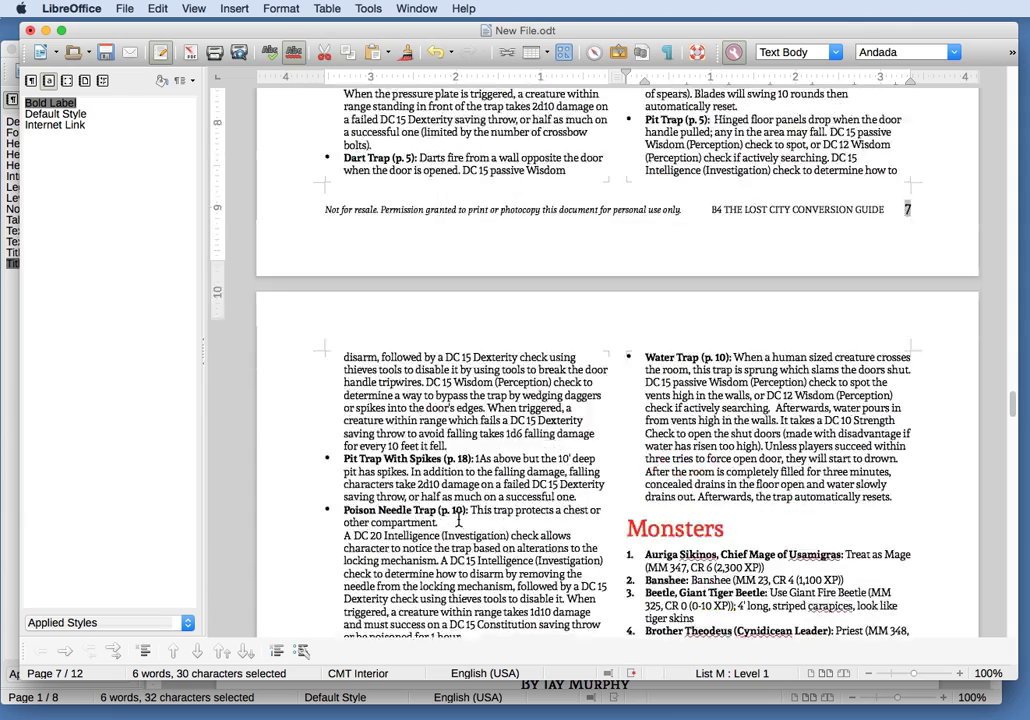
pyautogui.scroll(-5, 459, 519)
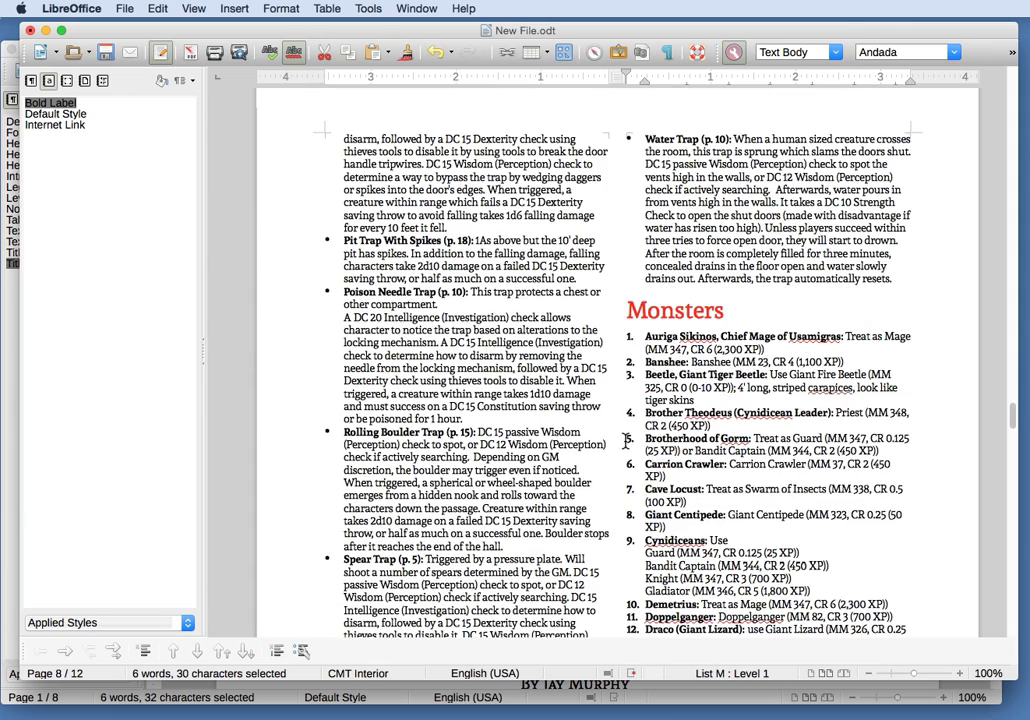
pyautogui.scroll(-16, 625, 441)
pyautogui.scroll(-7, 625, 441)
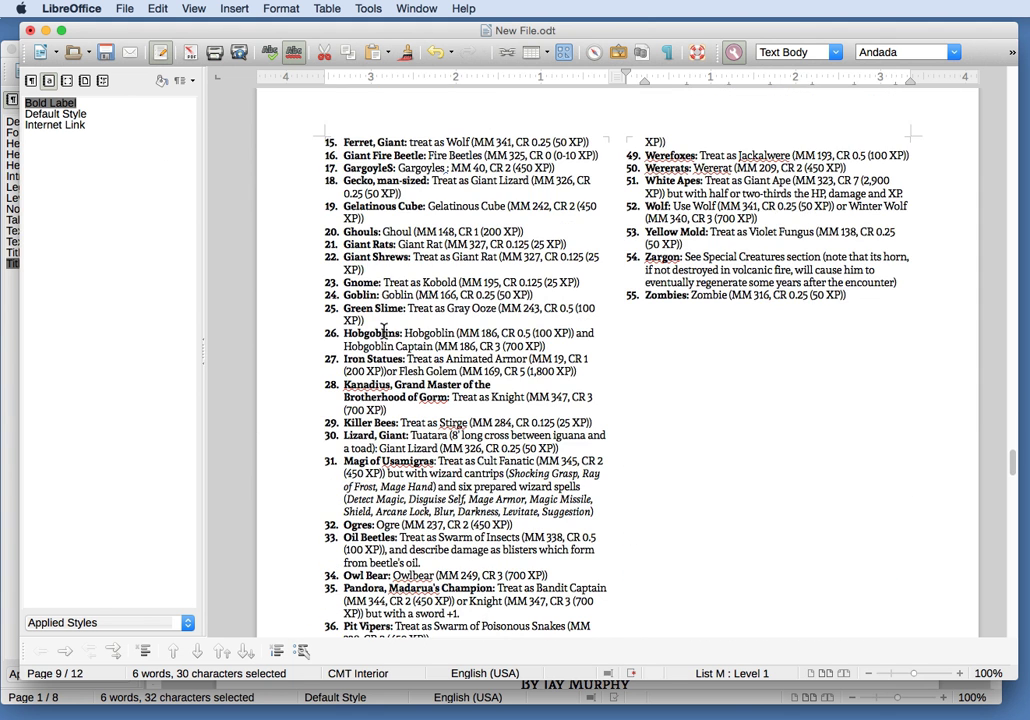
pyautogui.click(384, 330)
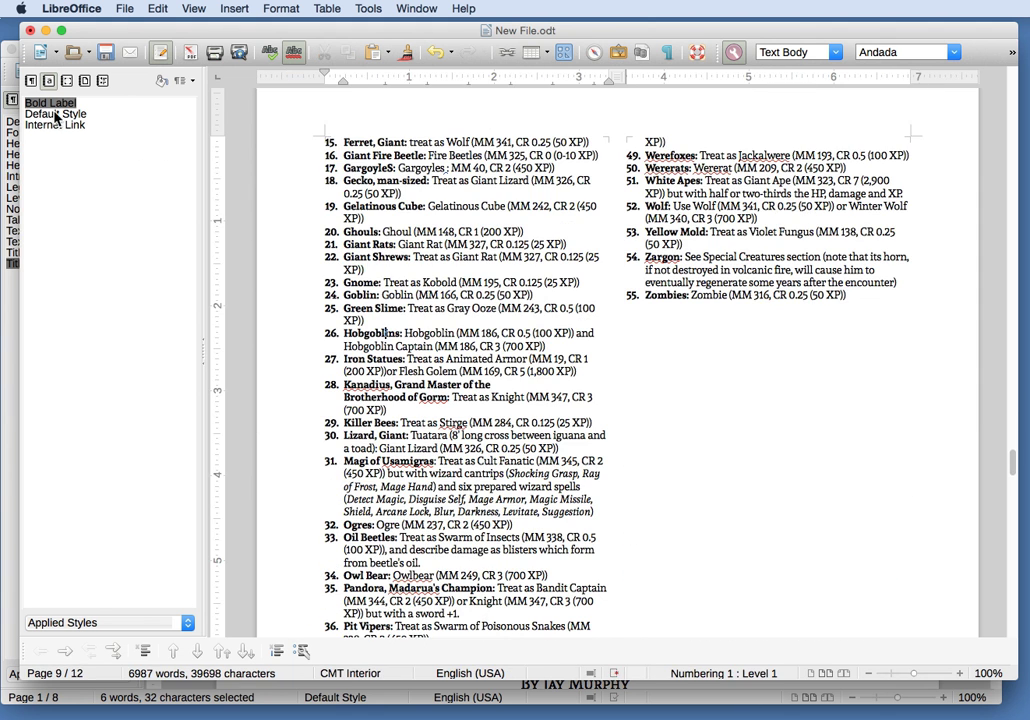
# List the paragraph styles and check the one used by the "Cursed Scroll" entry in the Magic Items list.
pyautogui.click(32, 84)
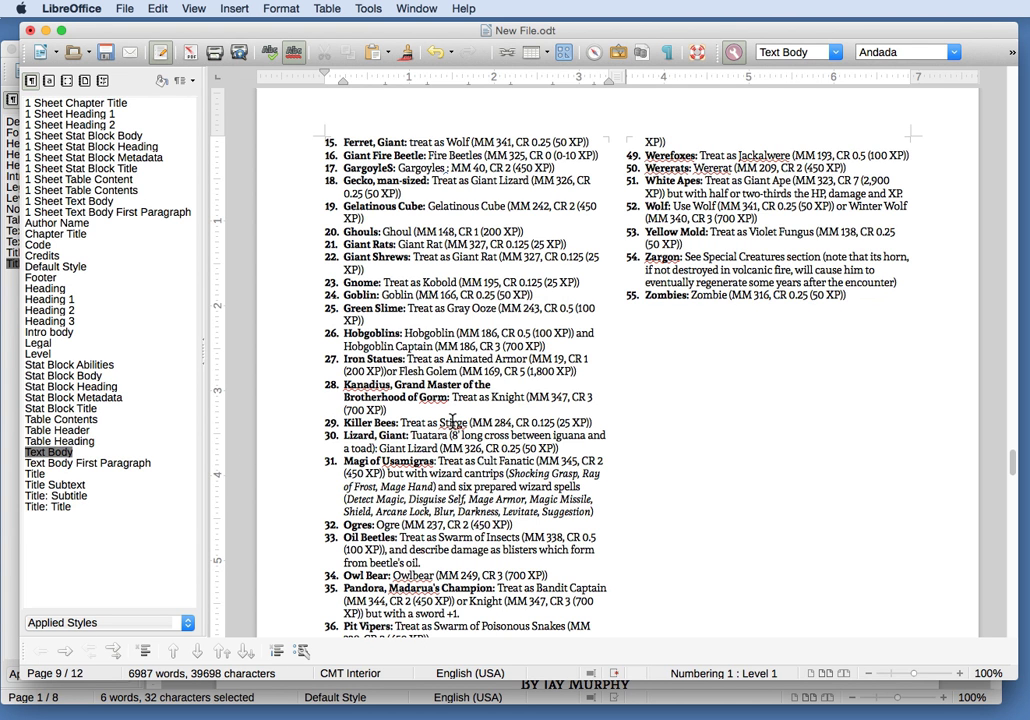
pyautogui.press('pageup')
pyautogui.press('pageup')
pyautogui.press('pageup')
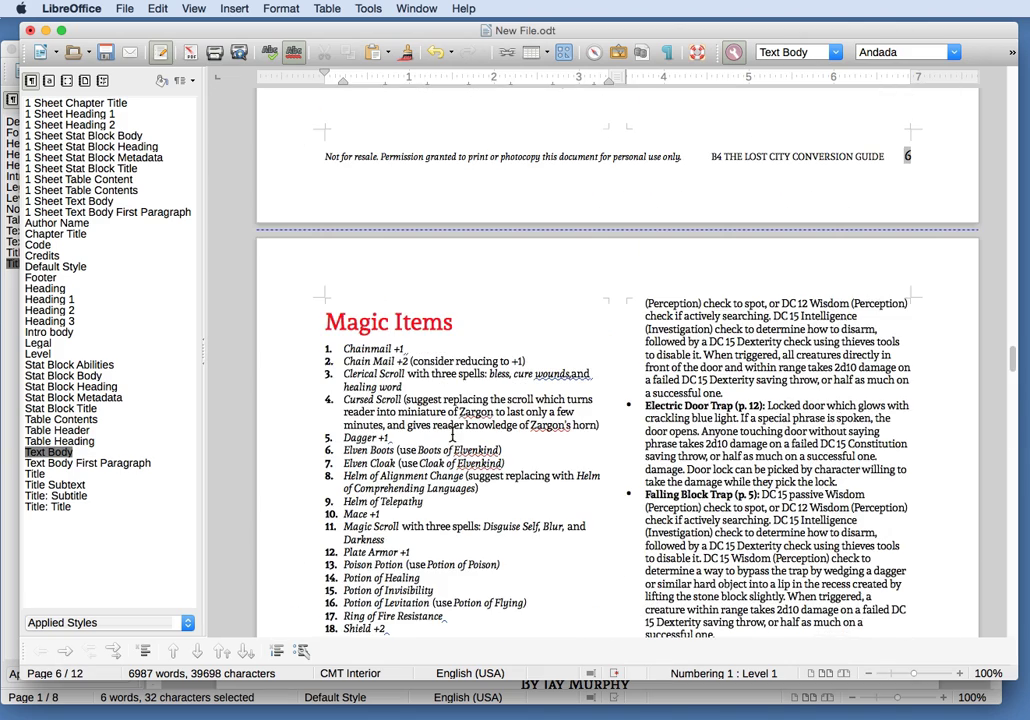
pyautogui.click(459, 398)
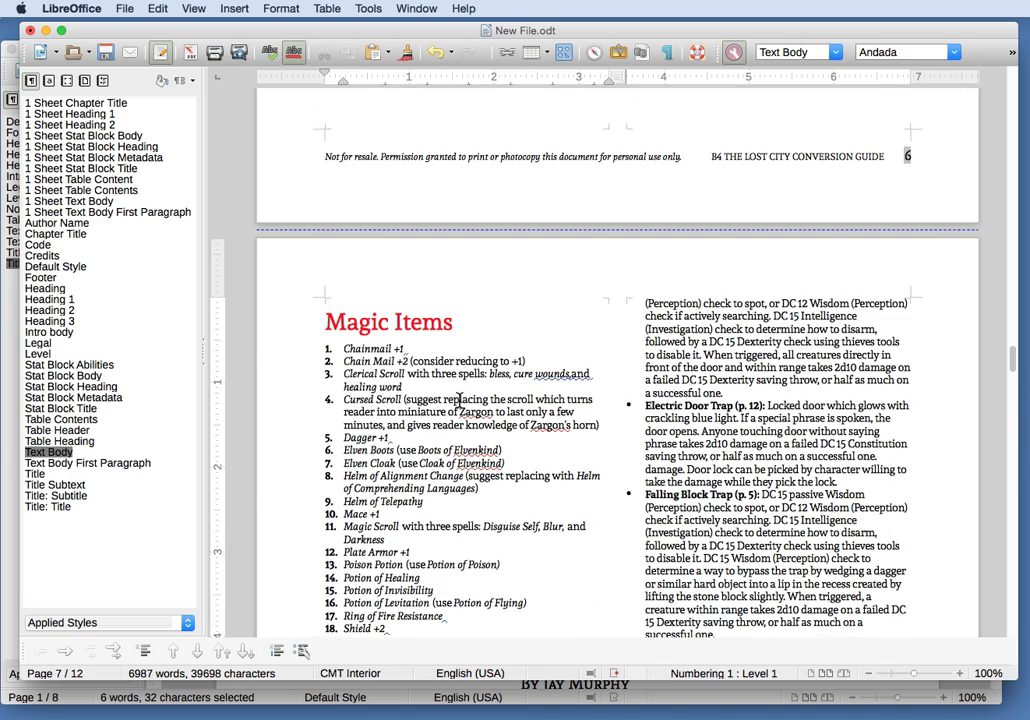
# Check the paragraph styles of the GM Notes intro line and its "Leverage" bullet, plus the list style that bullet uses.
pyautogui.scroll(-8, 725, 422)
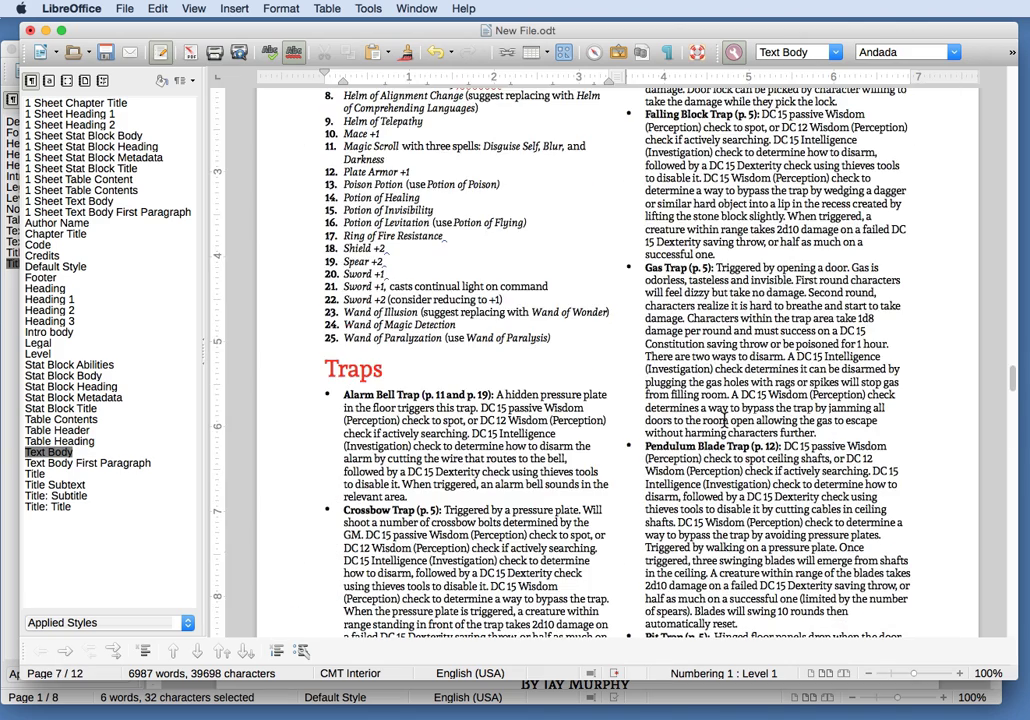
pyautogui.click(543, 410)
pyautogui.scroll(20, 539, 415)
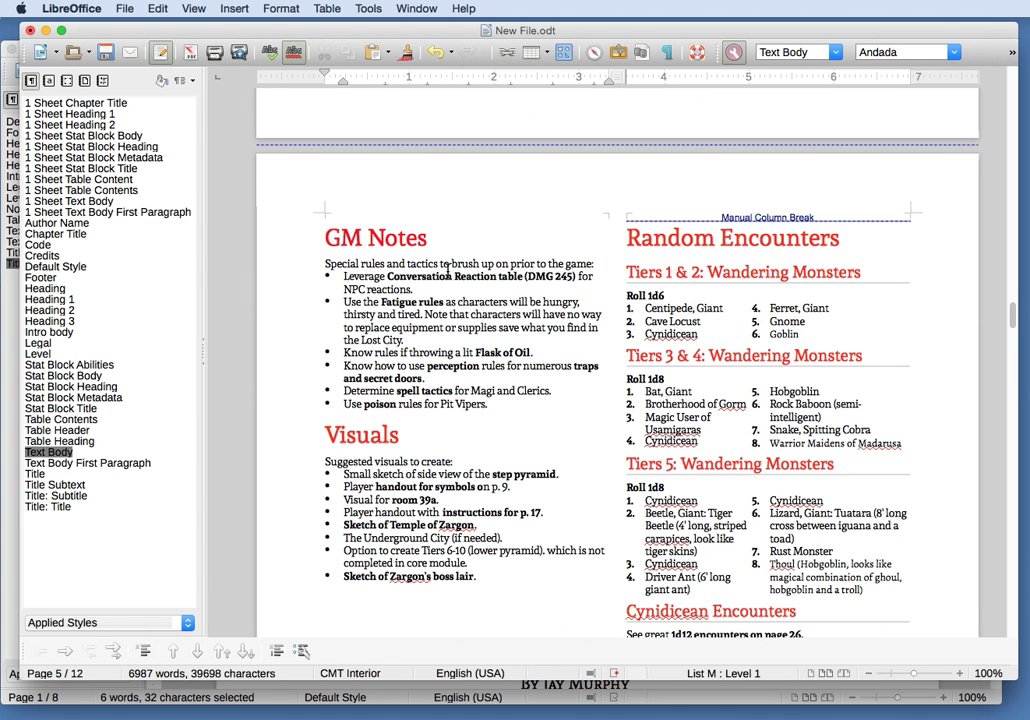
pyautogui.click(447, 263)
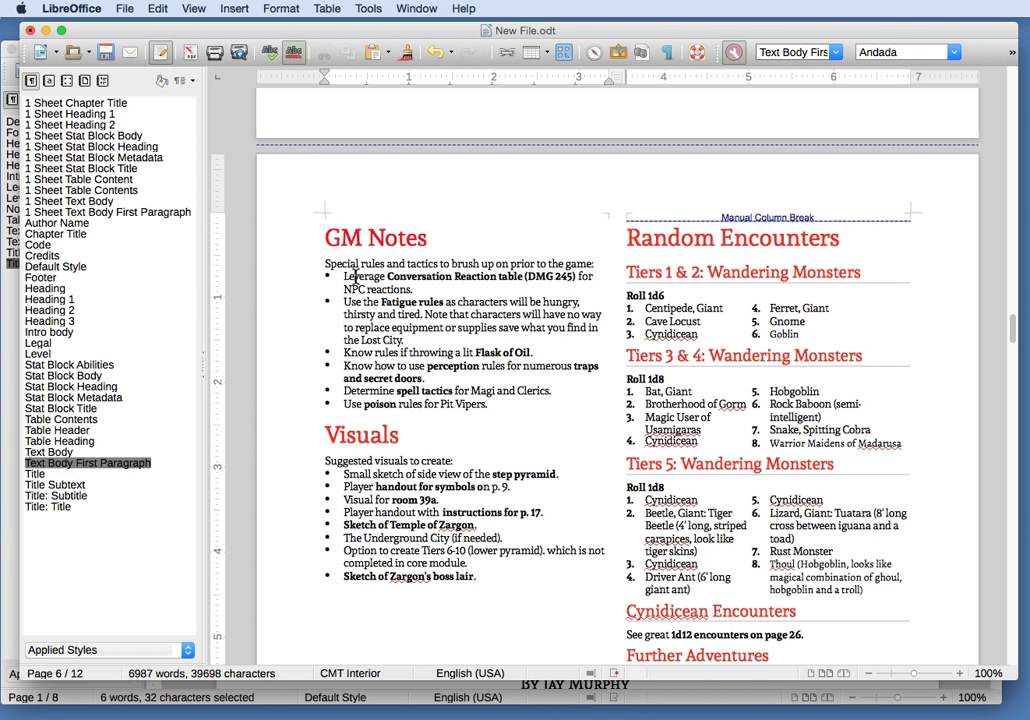
pyautogui.click(394, 281)
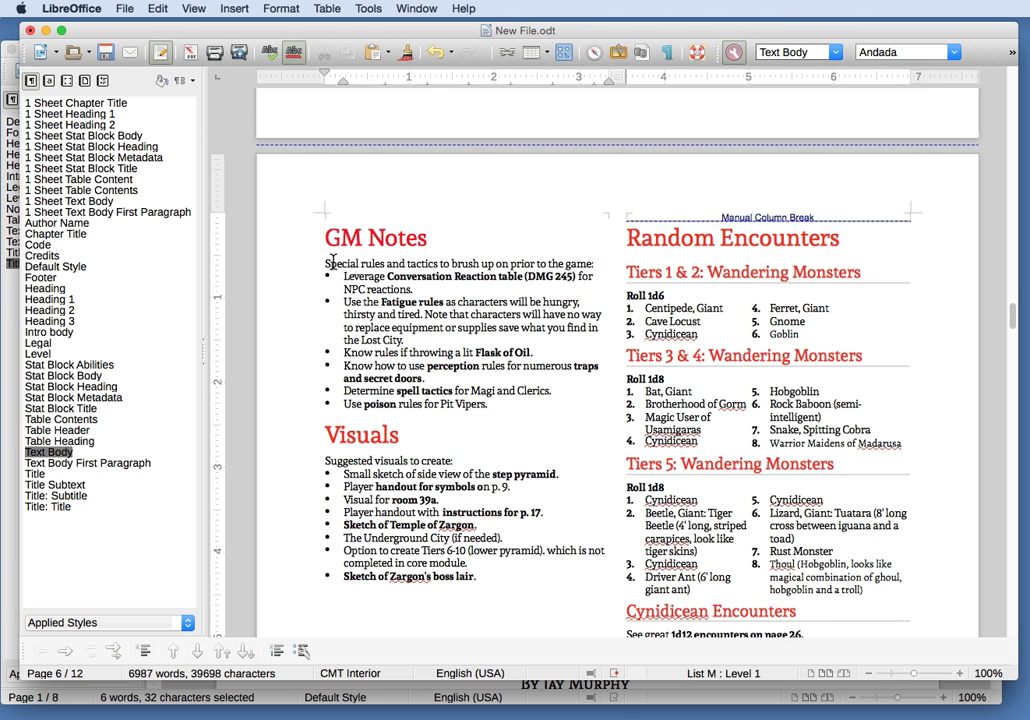
pyautogui.click(104, 86)
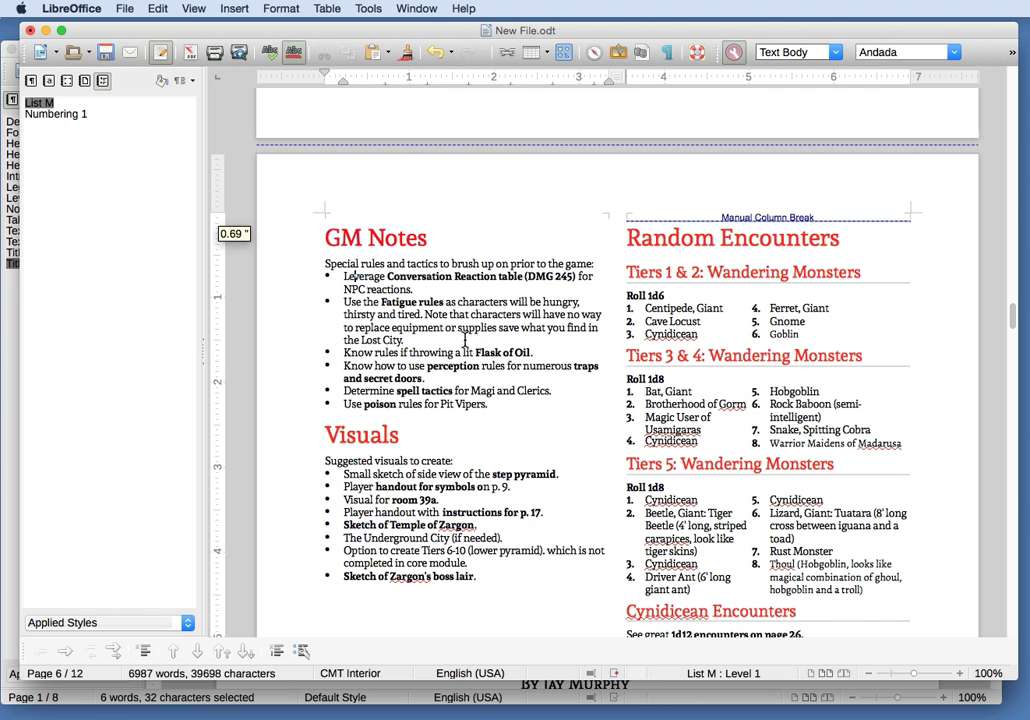
# Check the paragraph styles of the GM Notes and Visuals headings and the "Tiers 3 & 4: Wandering Monsters" subheading, ending at the B4 chapter's opening page.
pyautogui.scroll(2, 455, 320)
pyautogui.click(424, 272)
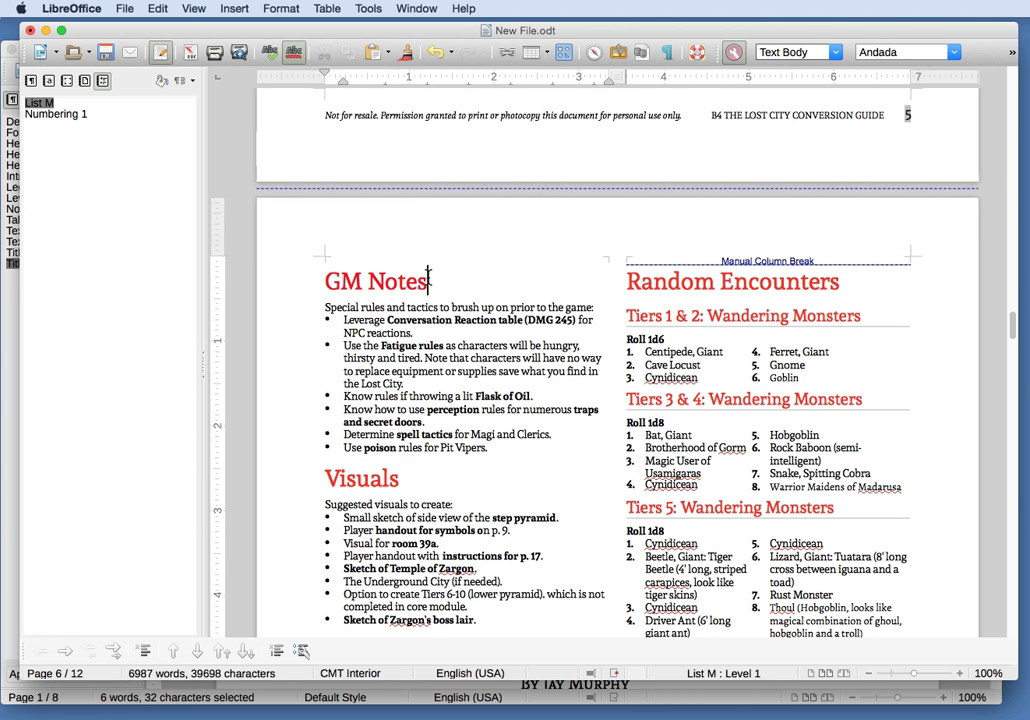
pyautogui.click(31, 80)
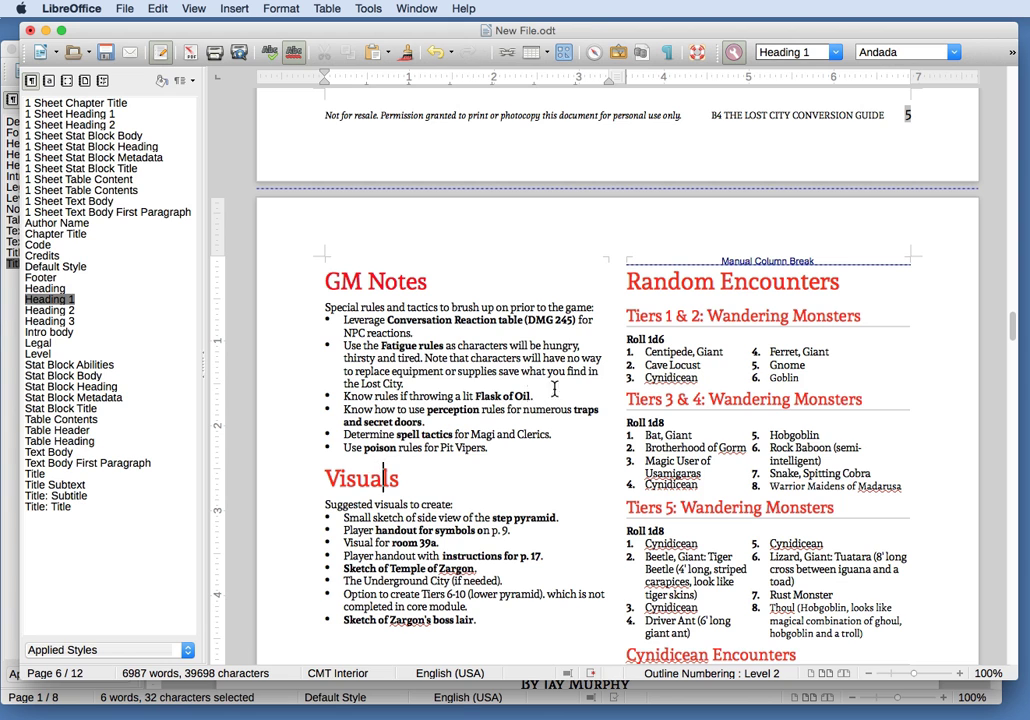
pyautogui.scroll(-3, 575, 412)
pyautogui.scroll(-12, 703, 490)
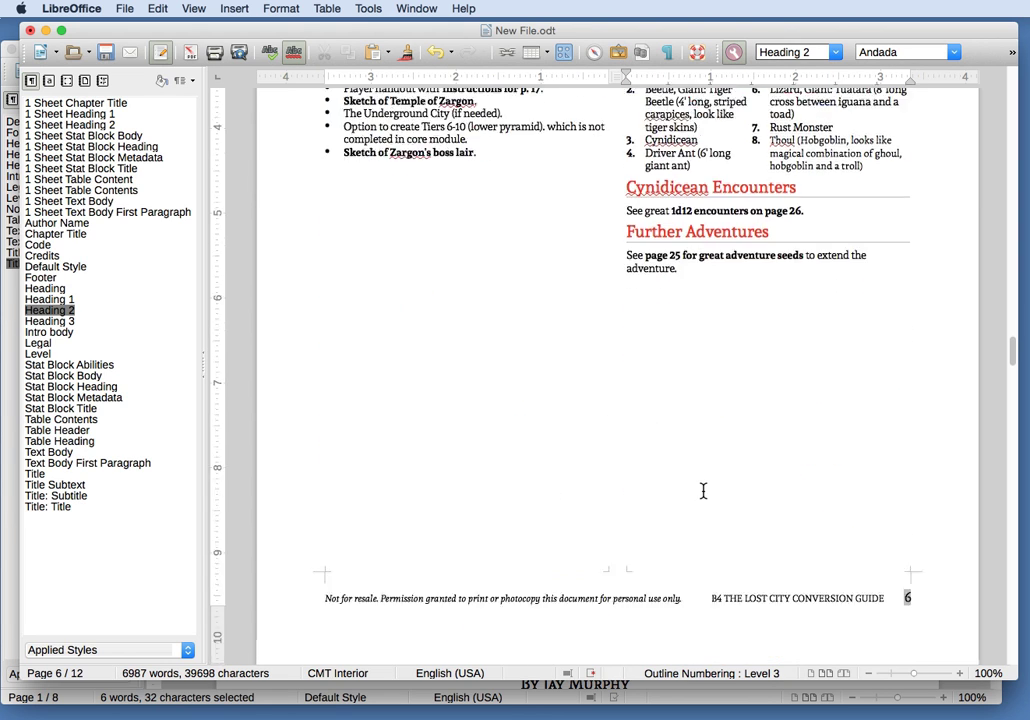
pyautogui.scroll(20, 703, 490)
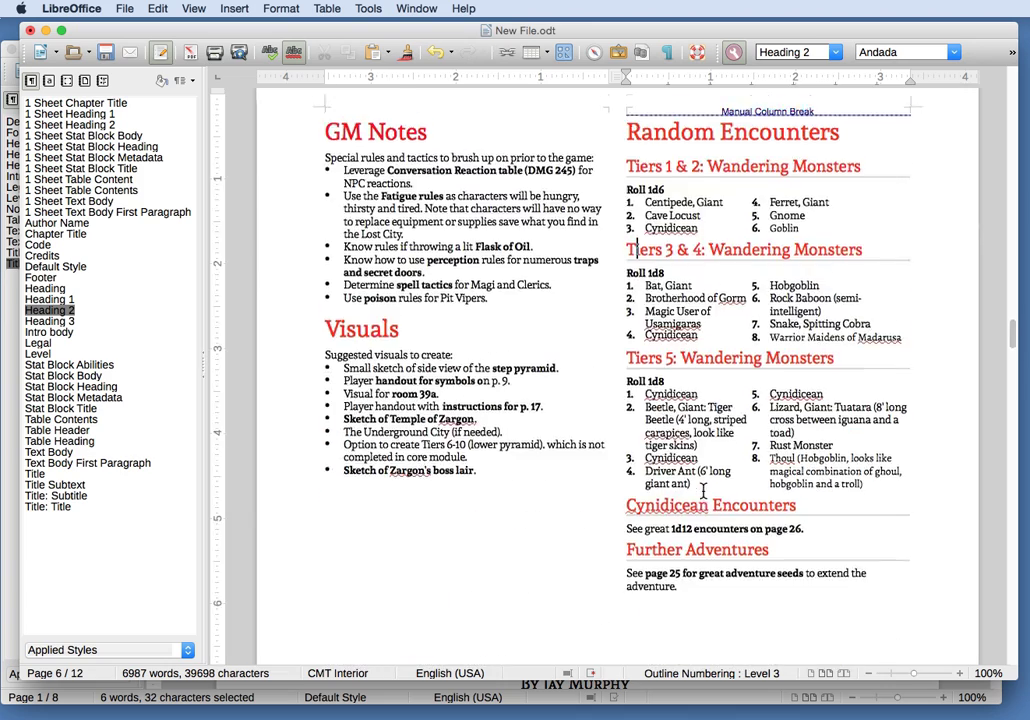
pyautogui.scroll(20, 703, 488)
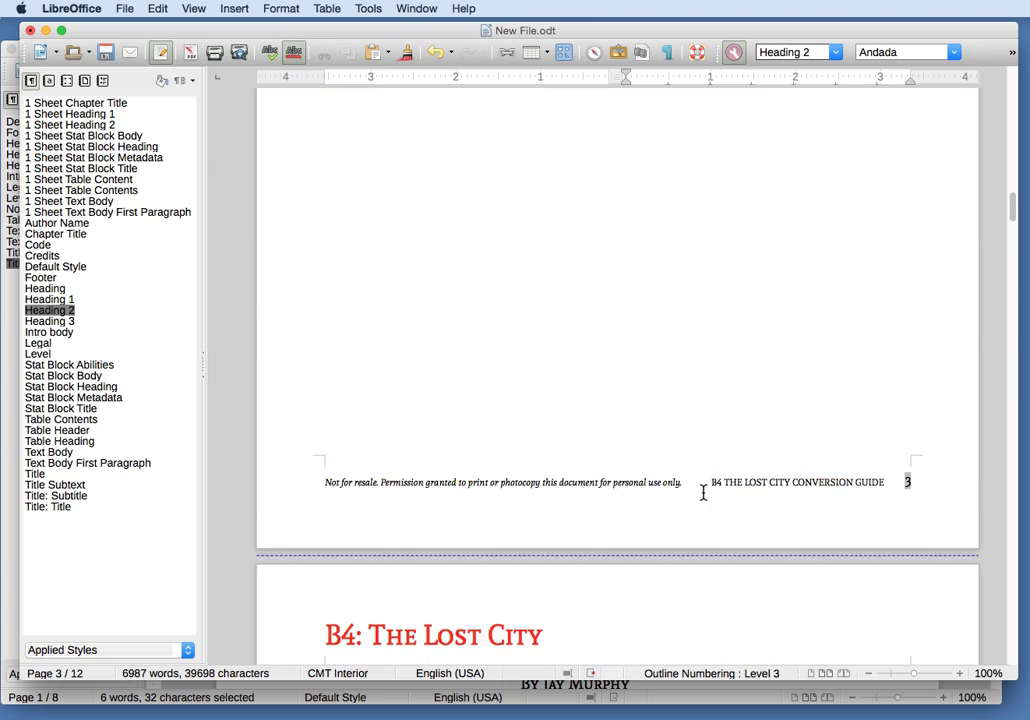
pyautogui.scroll(10, 703, 492)
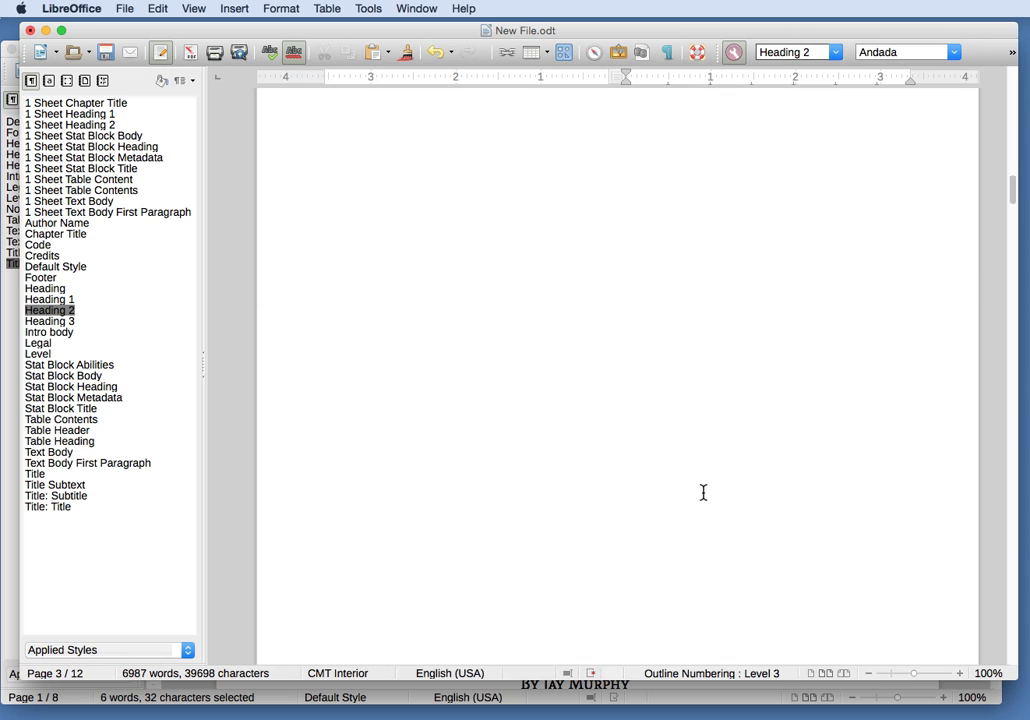
pyautogui.scroll(-10, 703, 492)
pyautogui.scroll(1, 703, 492)
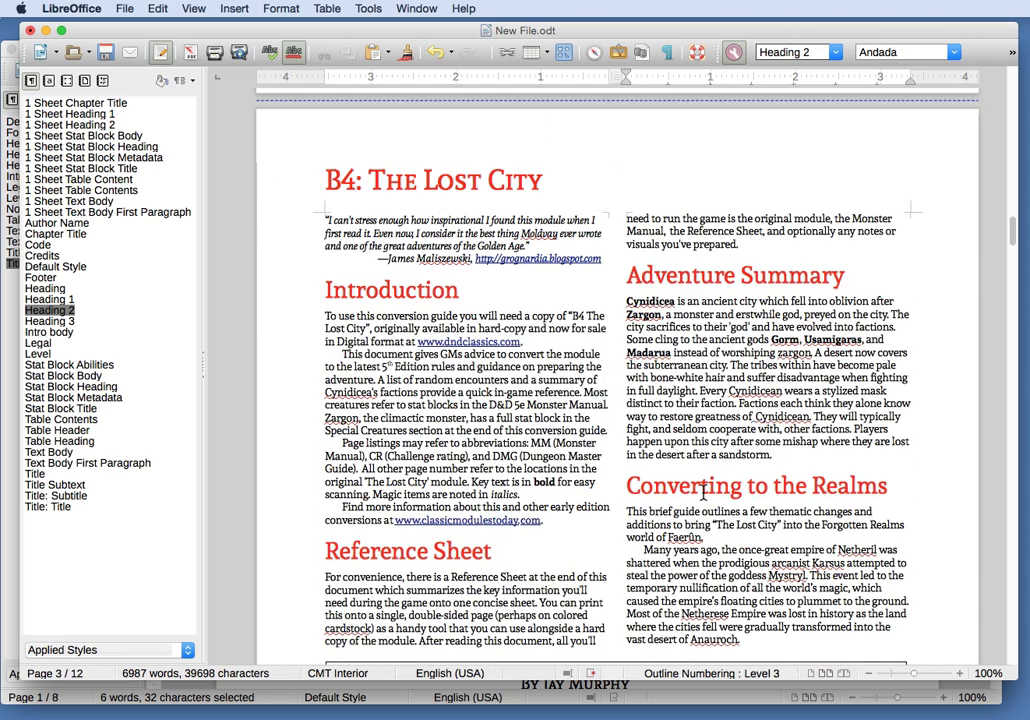
# Switch to the B3 second attempt document and check the paragraph styles of the Introduction heading and its first paragraph.
pyautogui.press('super+grave')
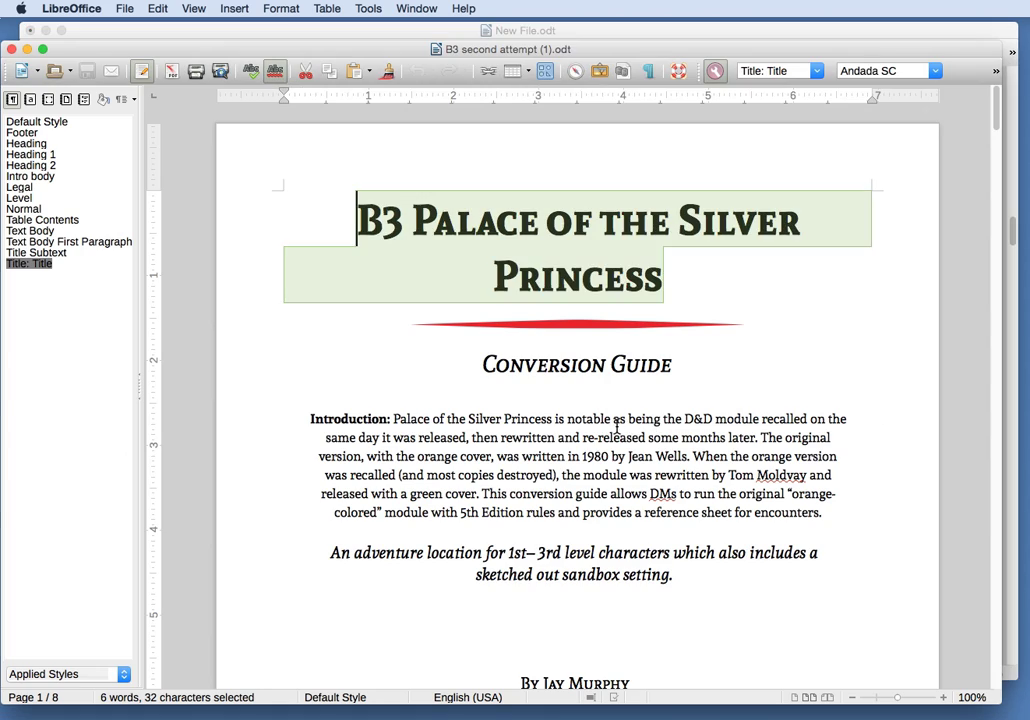
pyautogui.click(617, 425)
pyautogui.scroll(-15, 617, 426)
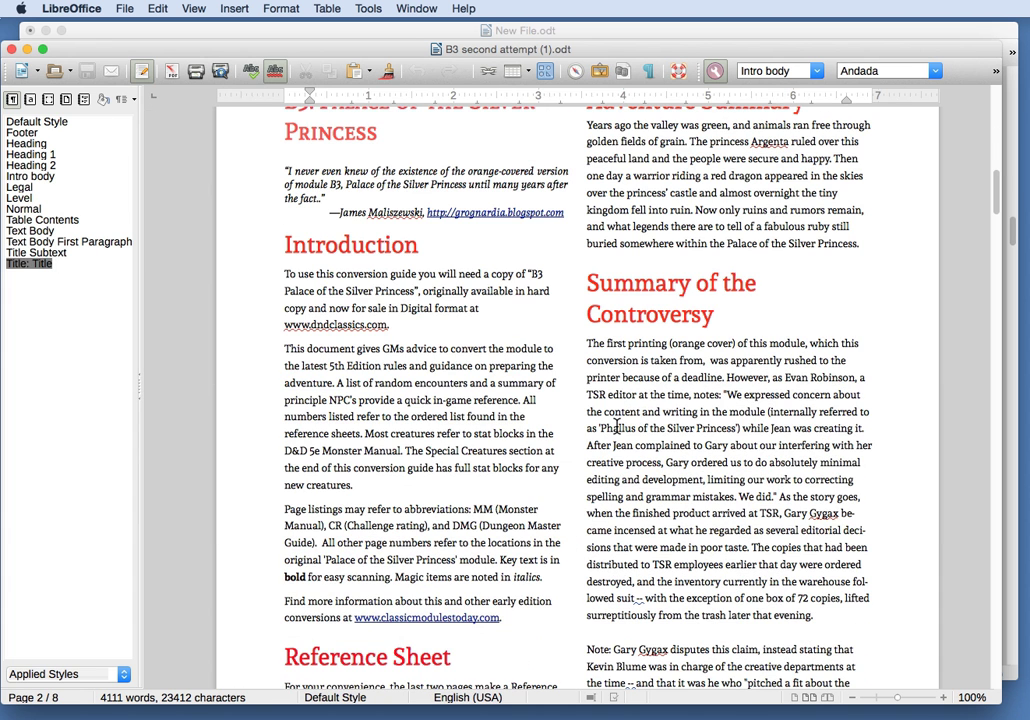
pyautogui.click(350, 244)
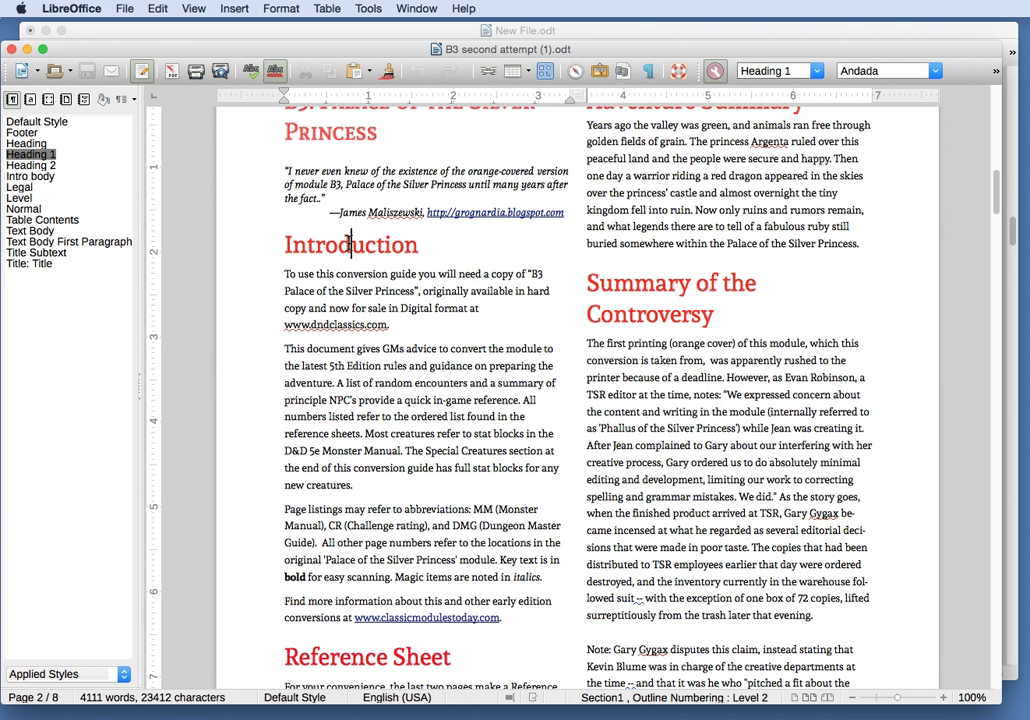
pyautogui.click(416, 290)
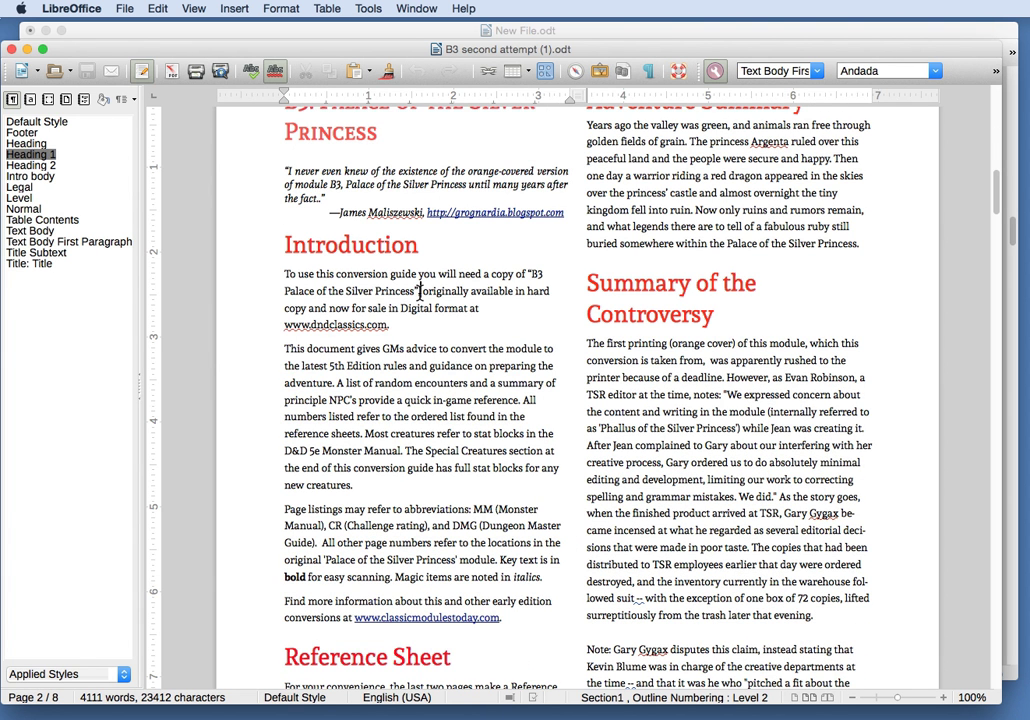
pyautogui.write(',')
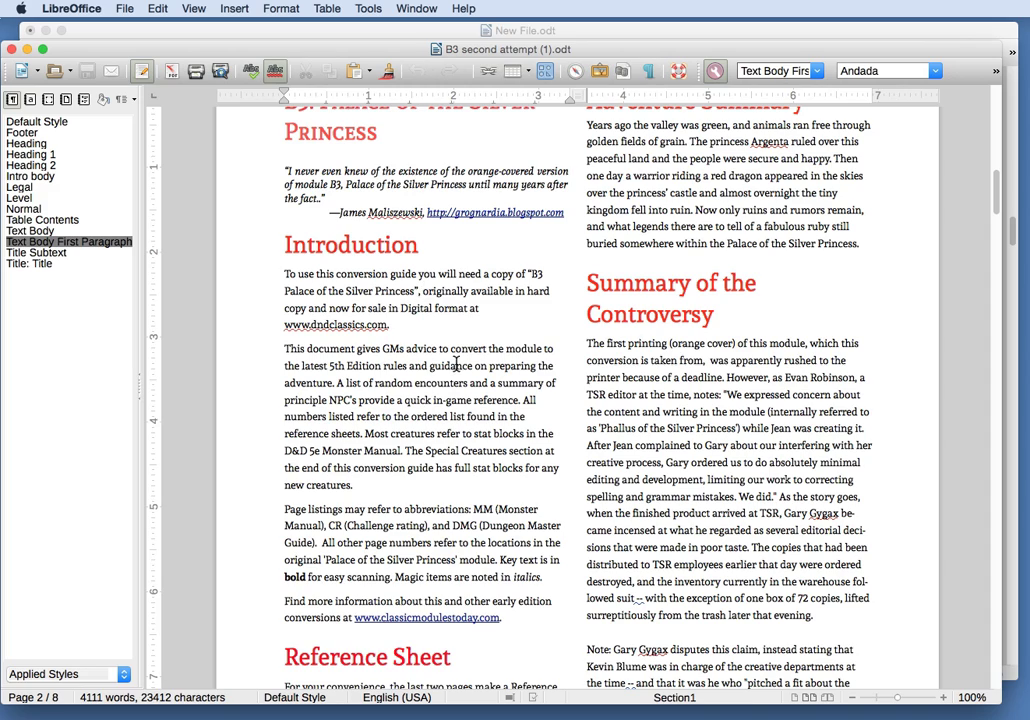
# Copy the entire Random Encounters section with both wandering-monster tables, up to the "Notable NPC's" heading.
pyautogui.scroll(-15, 636, 590)
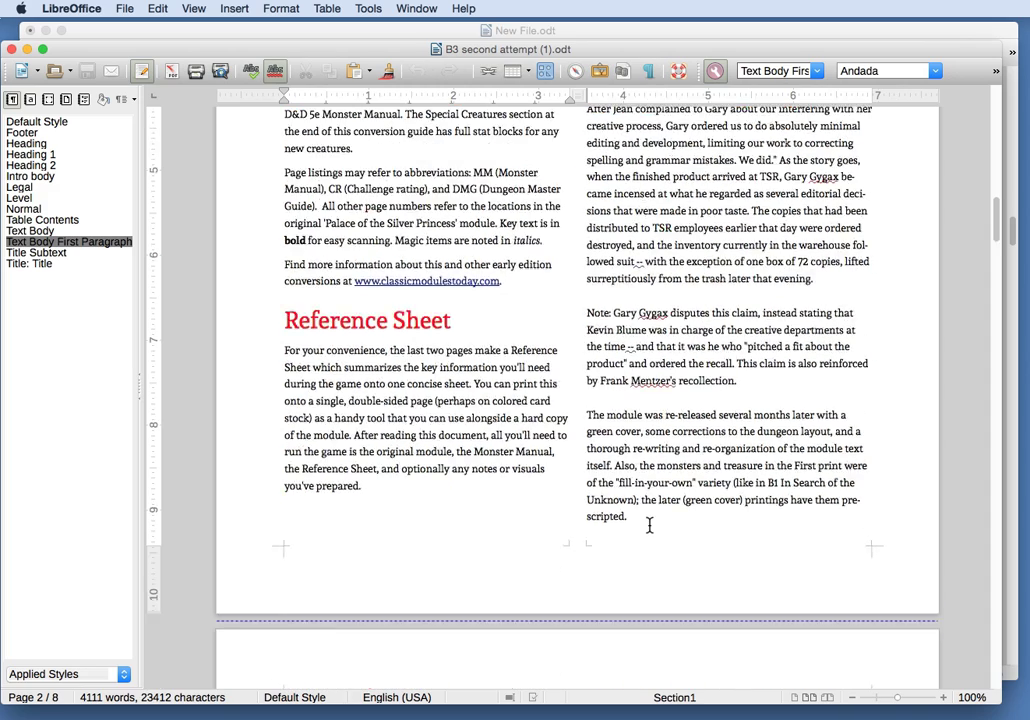
pyautogui.scroll(-15, 649, 525)
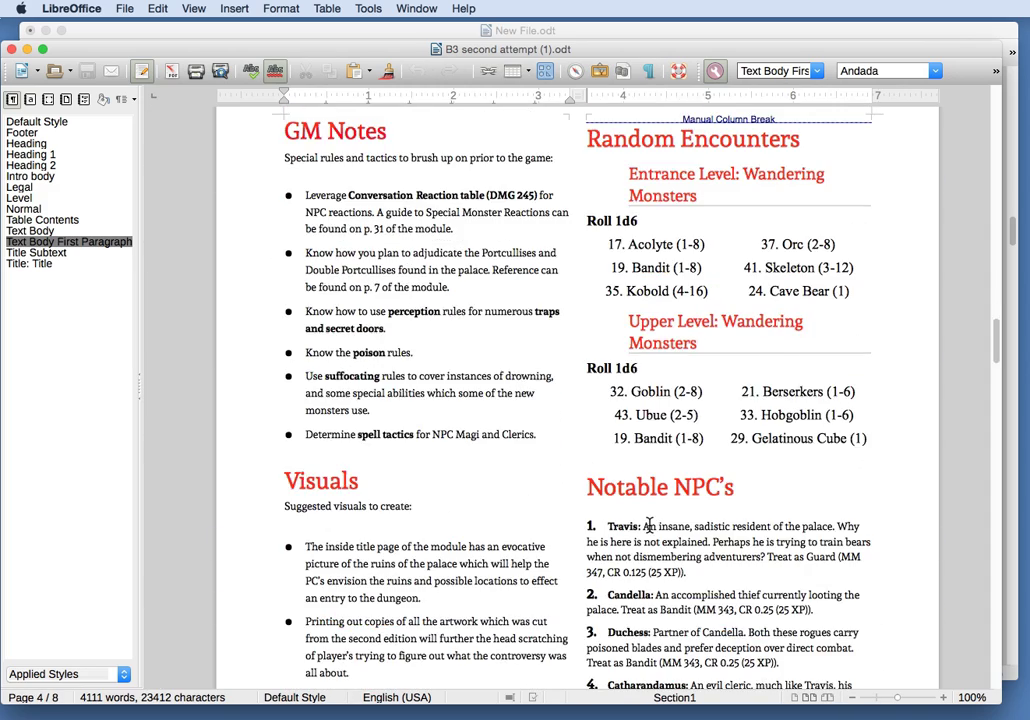
pyautogui.scroll(2, 650, 440)
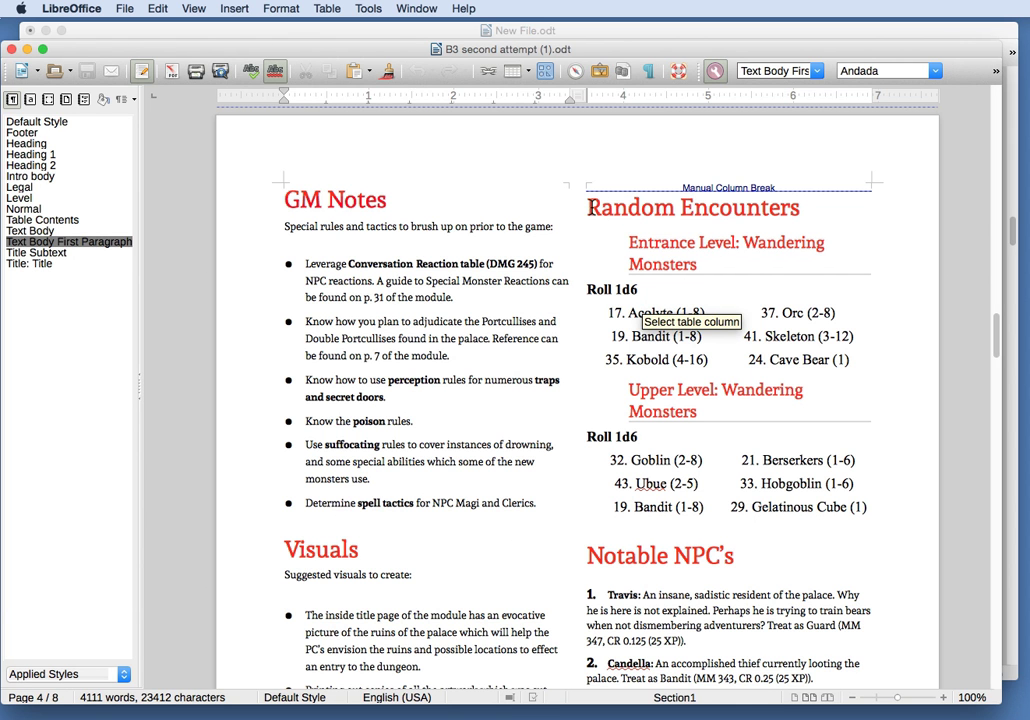
pyautogui.moveTo(591, 205); pyautogui.dragTo(588, 553)
pyautogui.press('super+c')
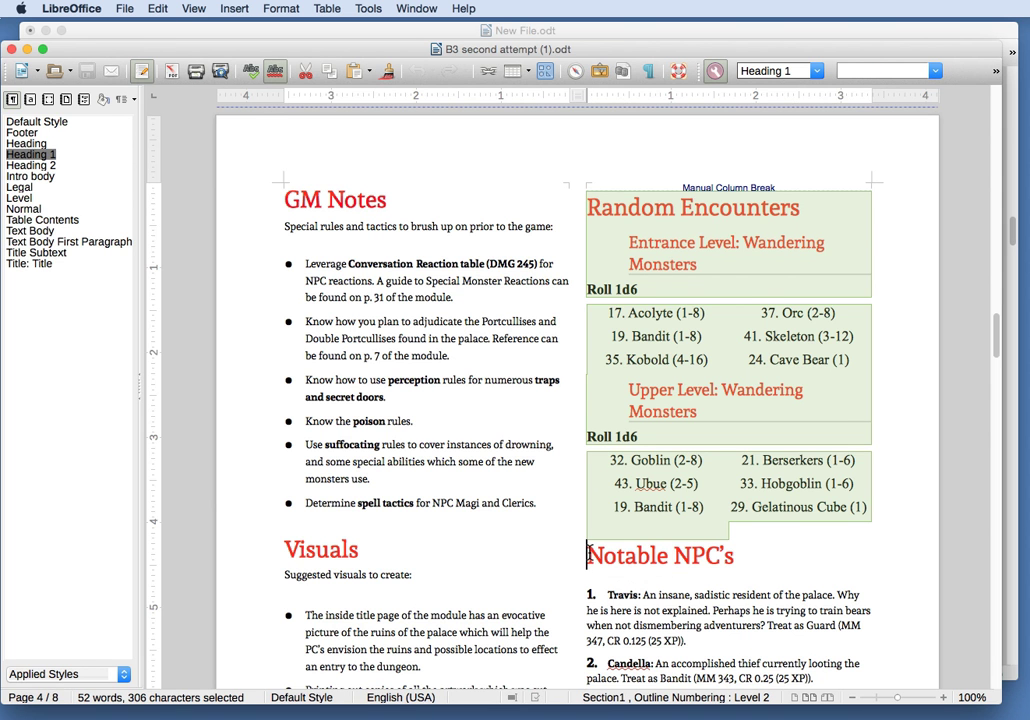
# Paste the copied section into New File.odt on a new line above the Introduction heading.
pyautogui.press('super+grave')
pyautogui.click(323, 292)
pyautogui.press('Return')
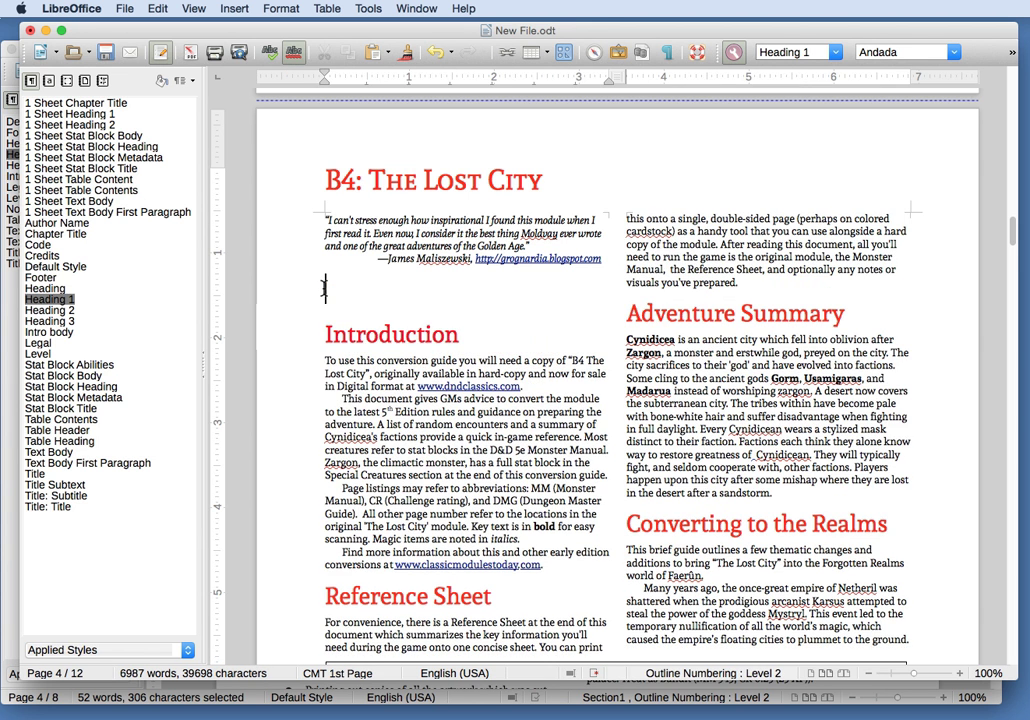
pyautogui.press('super+v')
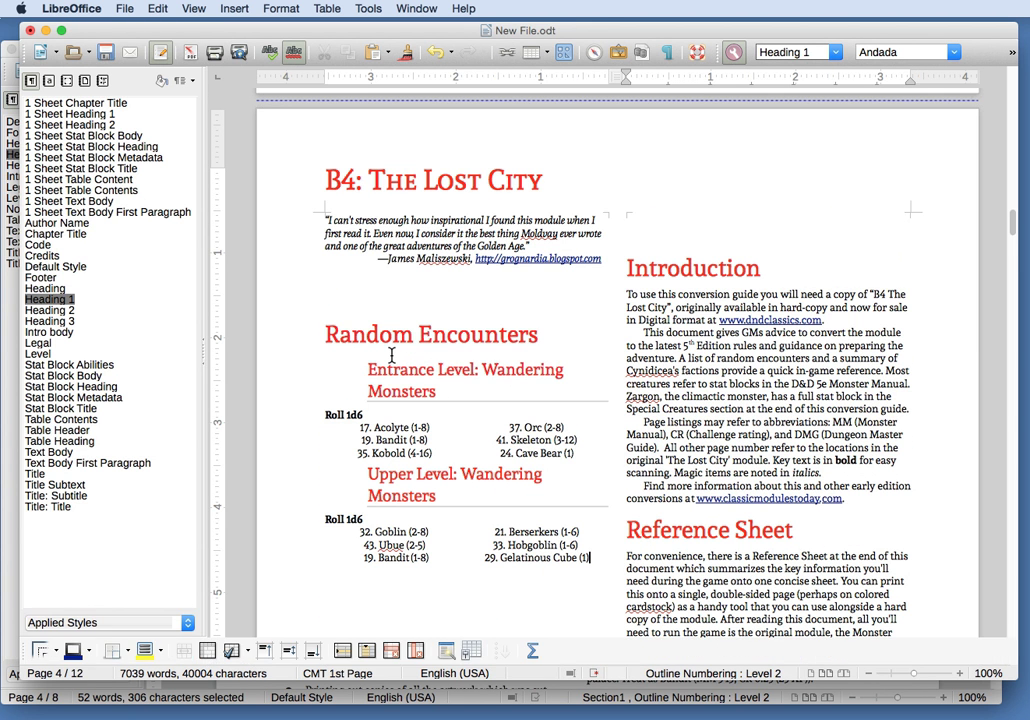
# Clear the formatting of the whole pasted Random Encounters section, including both encounter tables.
pyautogui.scroll(-3, 392, 355)
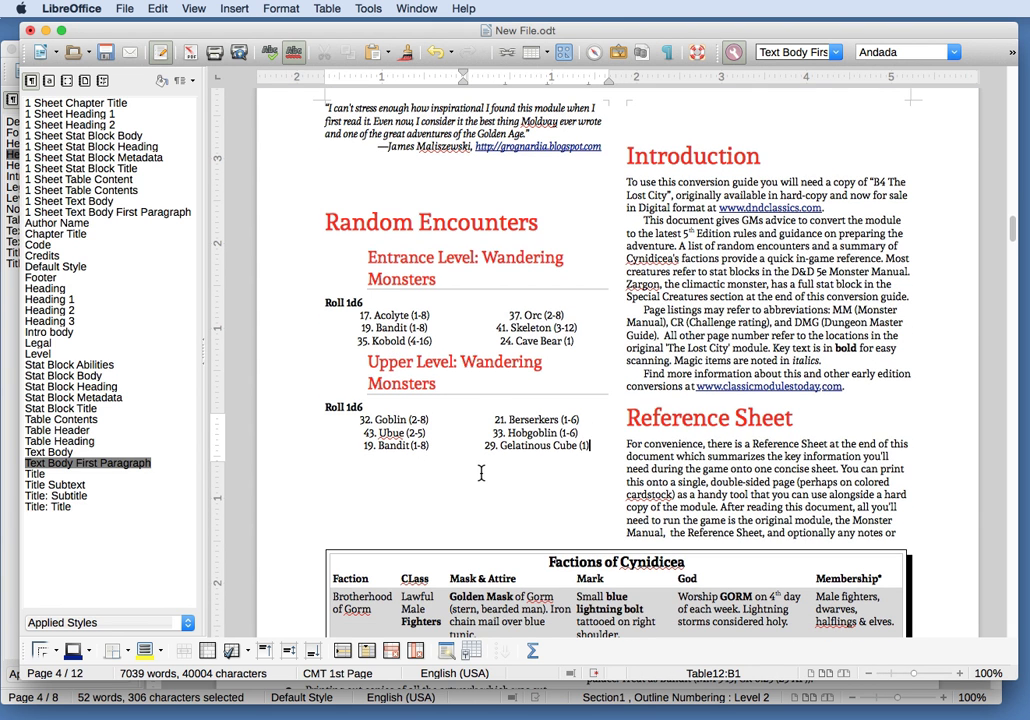
pyautogui.moveTo(481, 474); pyautogui.dragTo(400, 420)
pyautogui.moveTo(321, 217); pyautogui.dragTo(375, 490)
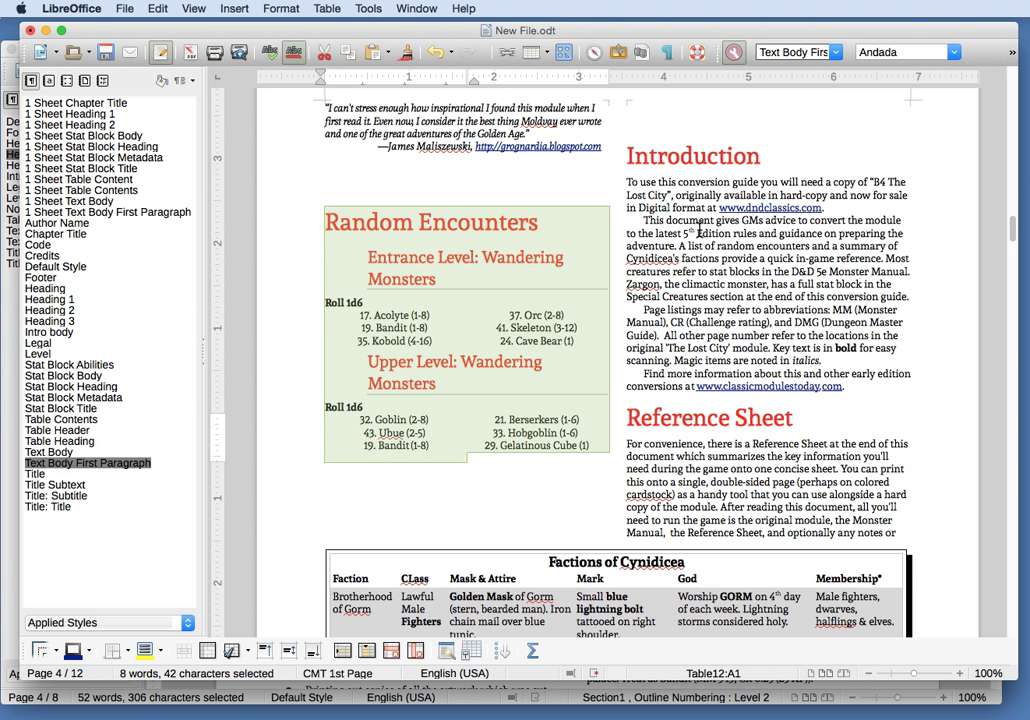
pyautogui.click(836, 52)
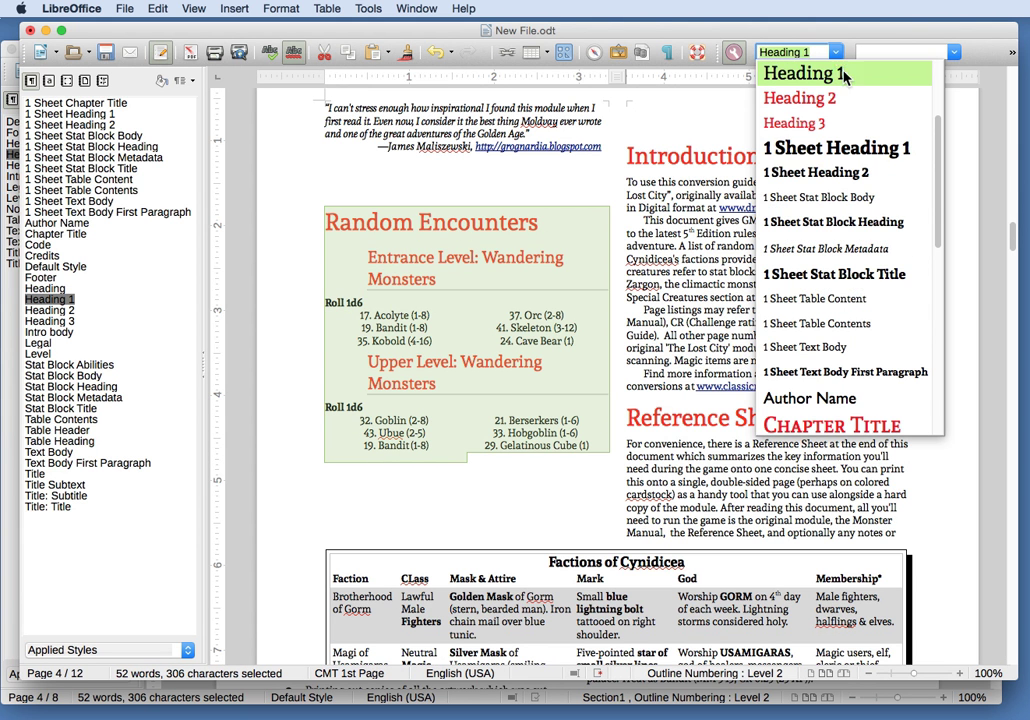
pyautogui.scroll(4, 850, 120)
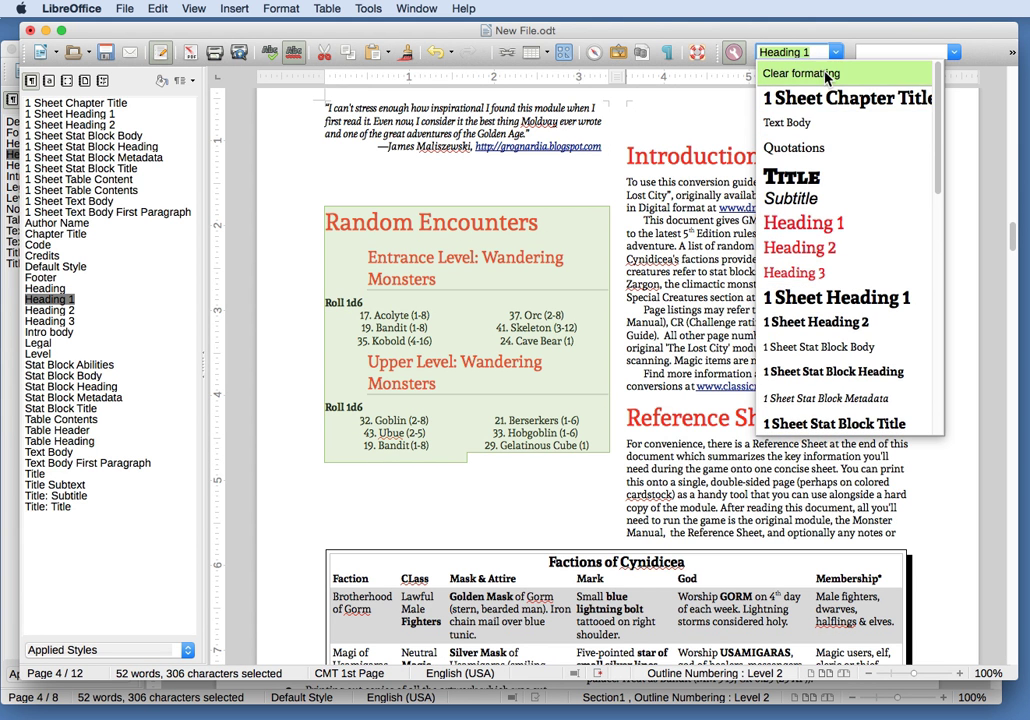
pyautogui.click(826, 75)
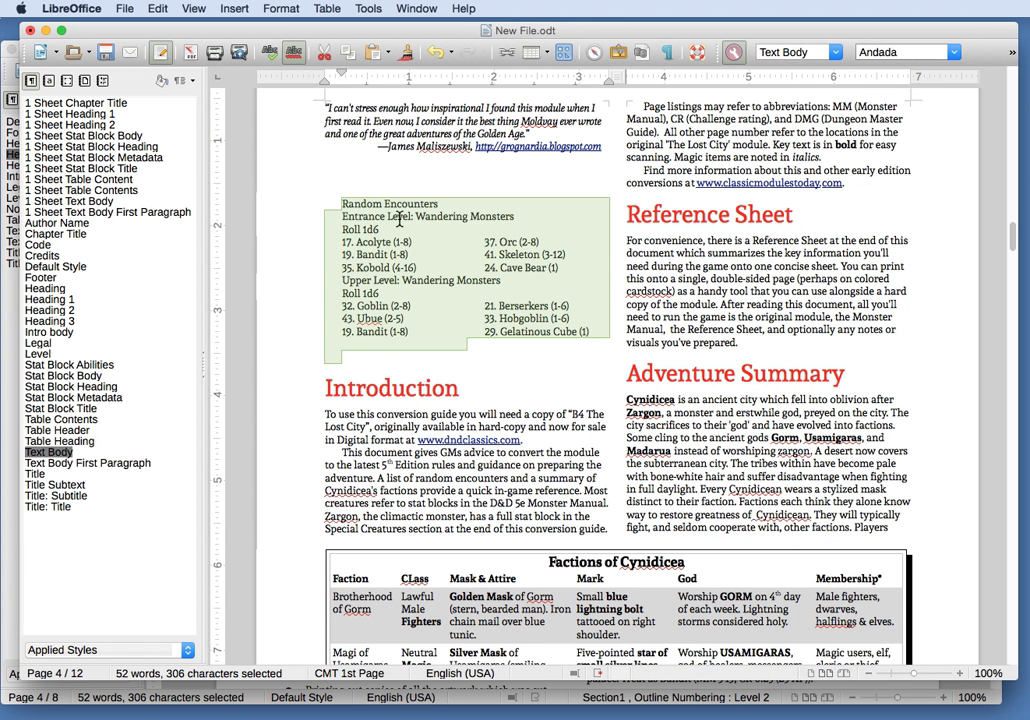
# Apply the Heading 1 paragraph style to the pasted "Random Encounters" line.
pyautogui.click(343, 241)
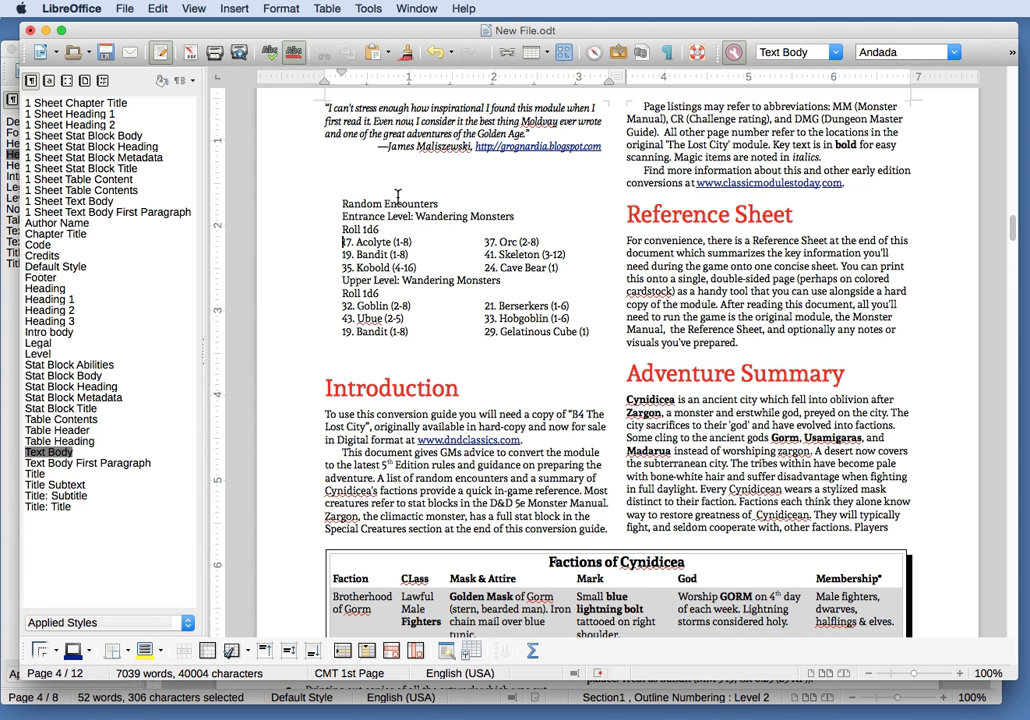
pyautogui.click(398, 203)
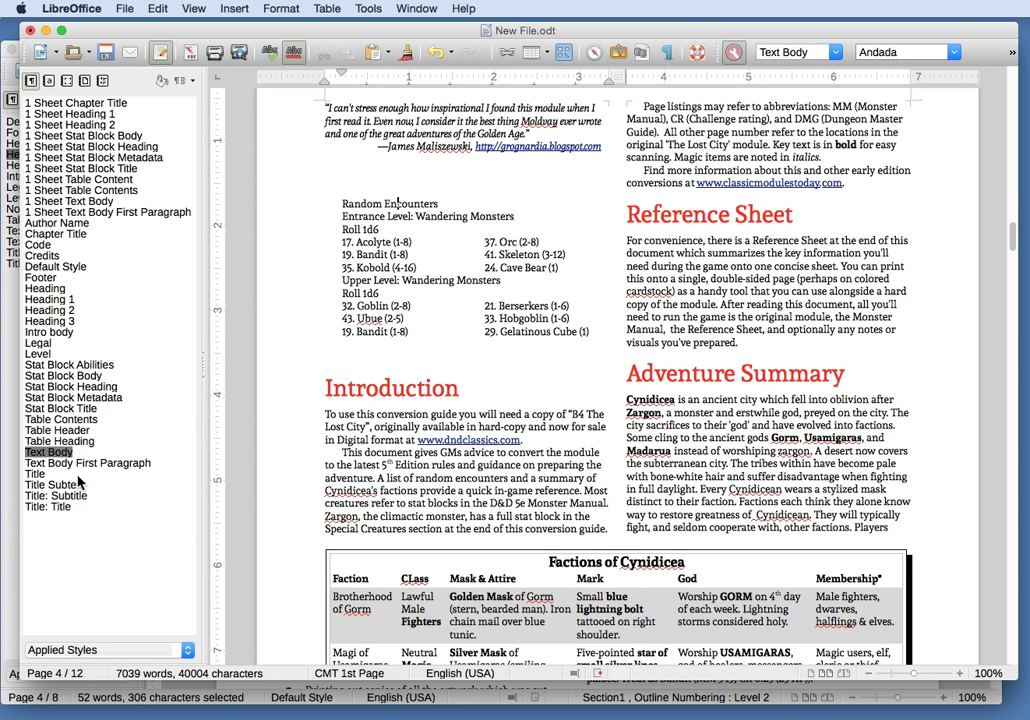
pyautogui.doubleClick(66, 300)
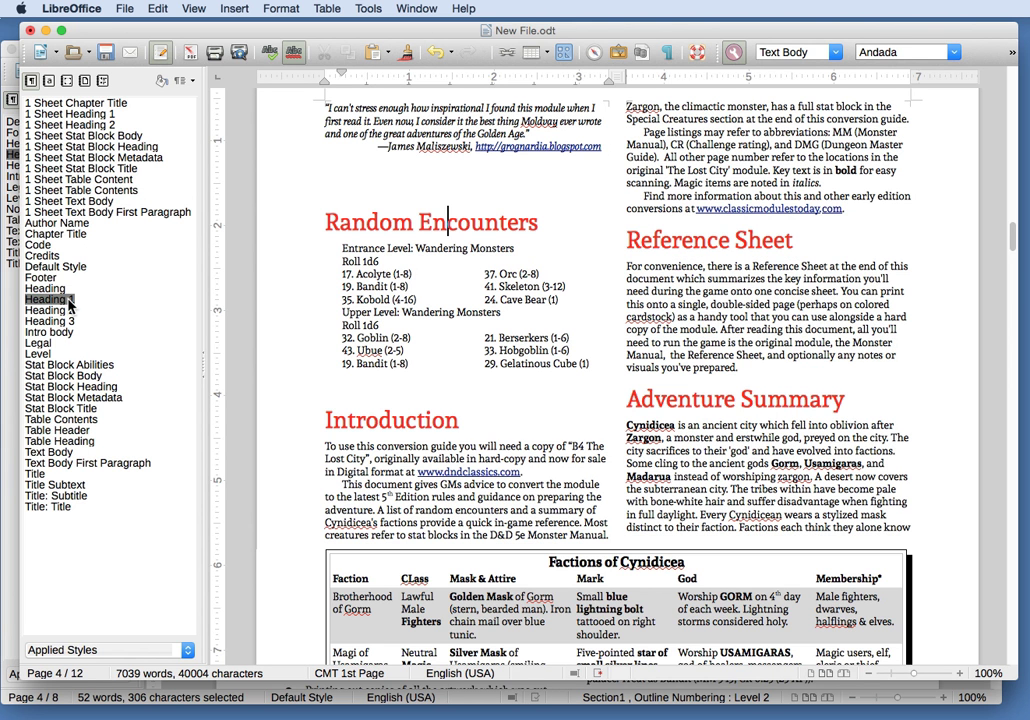
# Apply the Heading 2 paragraph style to the "Entrance Level: Wandering Monsters" and "Upper Level: Wandering Monsters" lines.
pyautogui.click(418, 249)
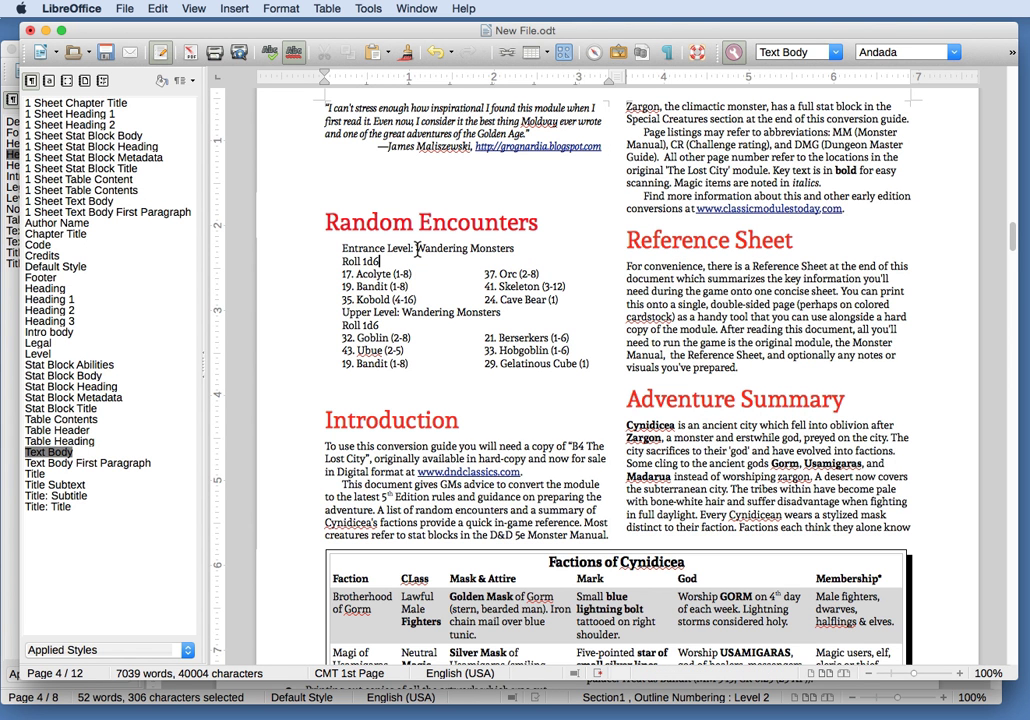
pyautogui.doubleClick(55, 311)
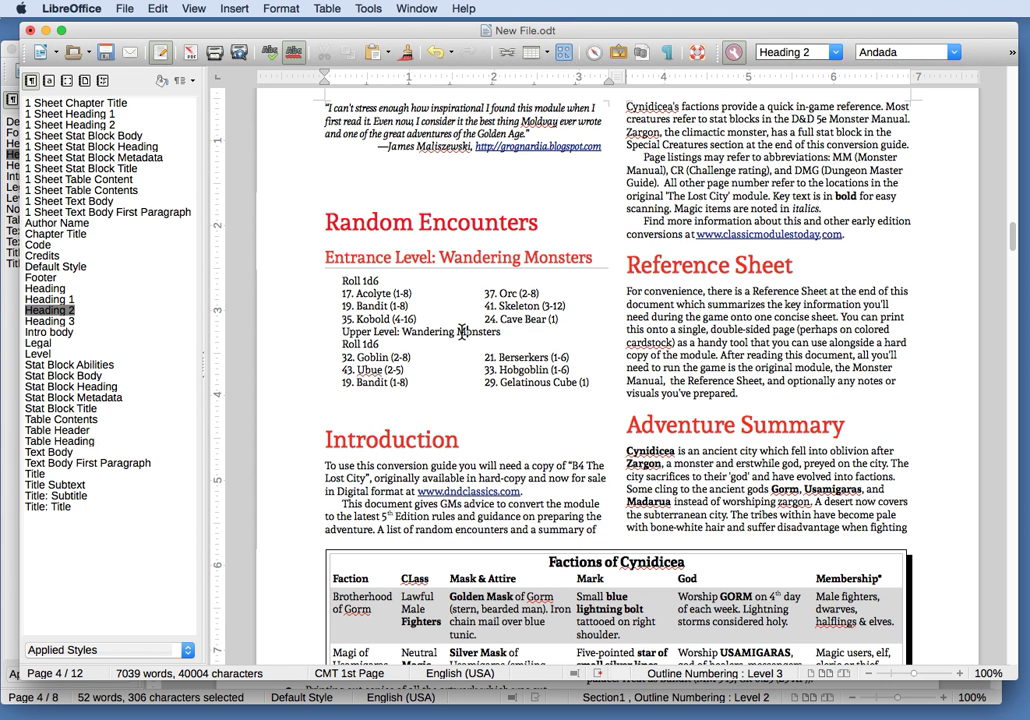
pyautogui.click(462, 332)
pyautogui.doubleClick(70, 312)
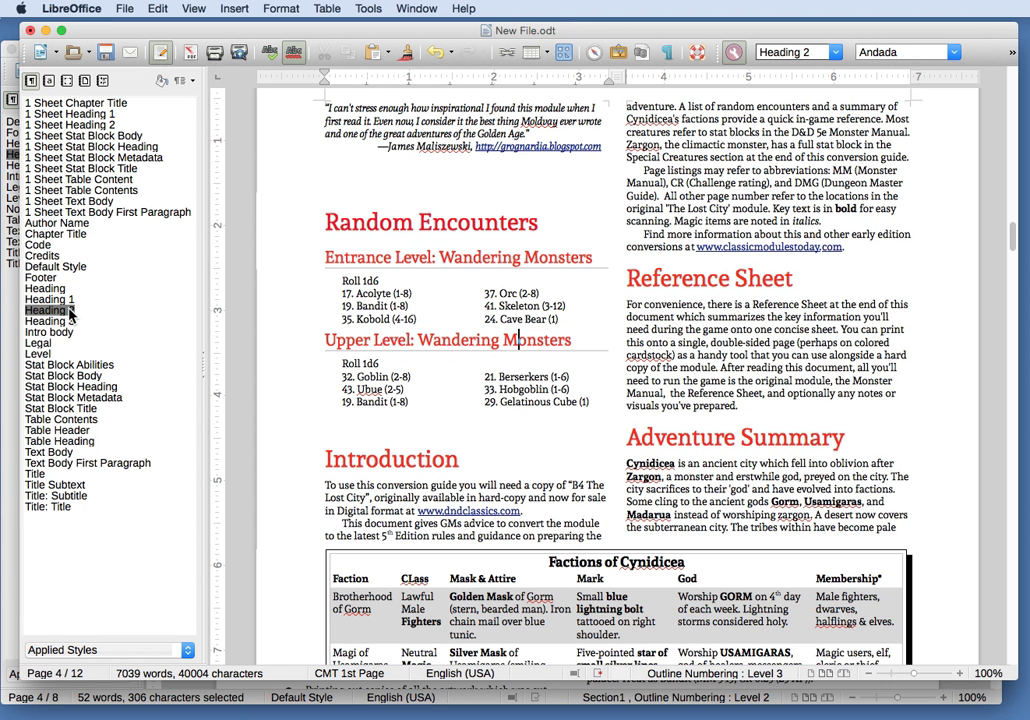
pyautogui.click(401, 307)
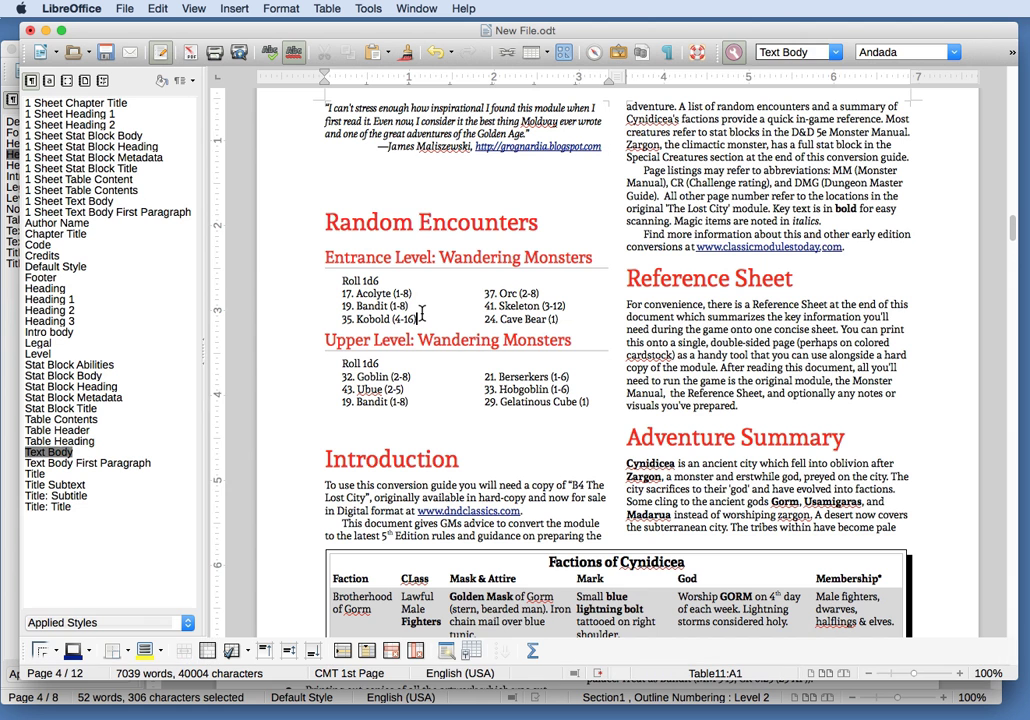
# Delete the old typed numbers before Acolyte, Bandit and Kobold in the Entrance Level table.
pyautogui.rightClick(374, 293)
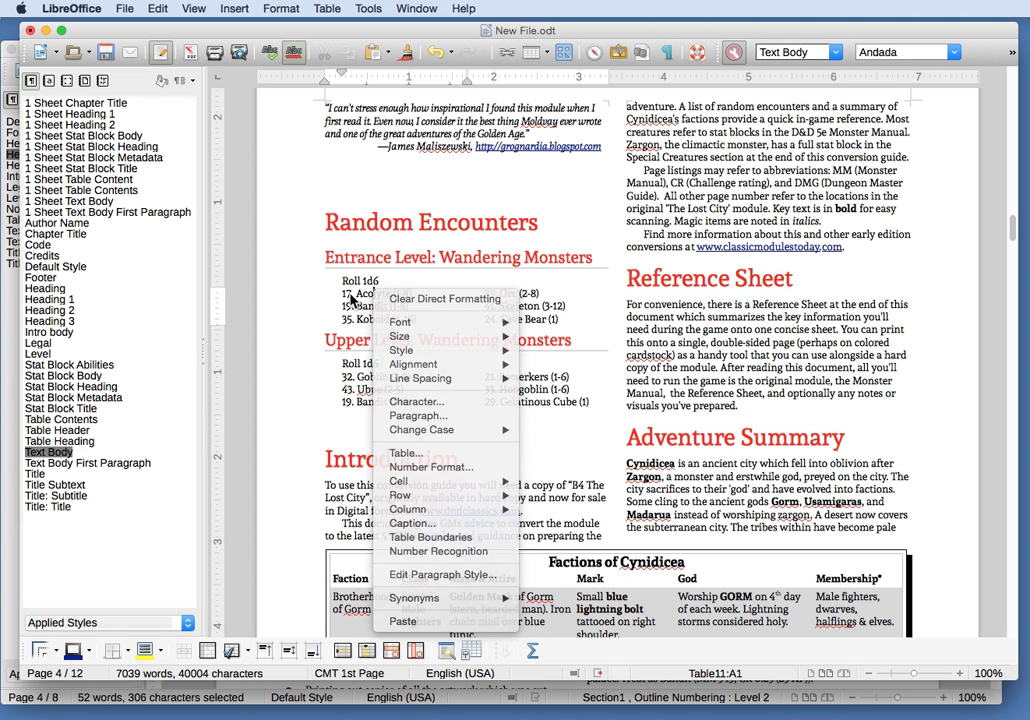
pyautogui.click(349, 290)
pyautogui.press('BackSpace')
pyautogui.press('BackSpace')
pyautogui.press('BackSpace')
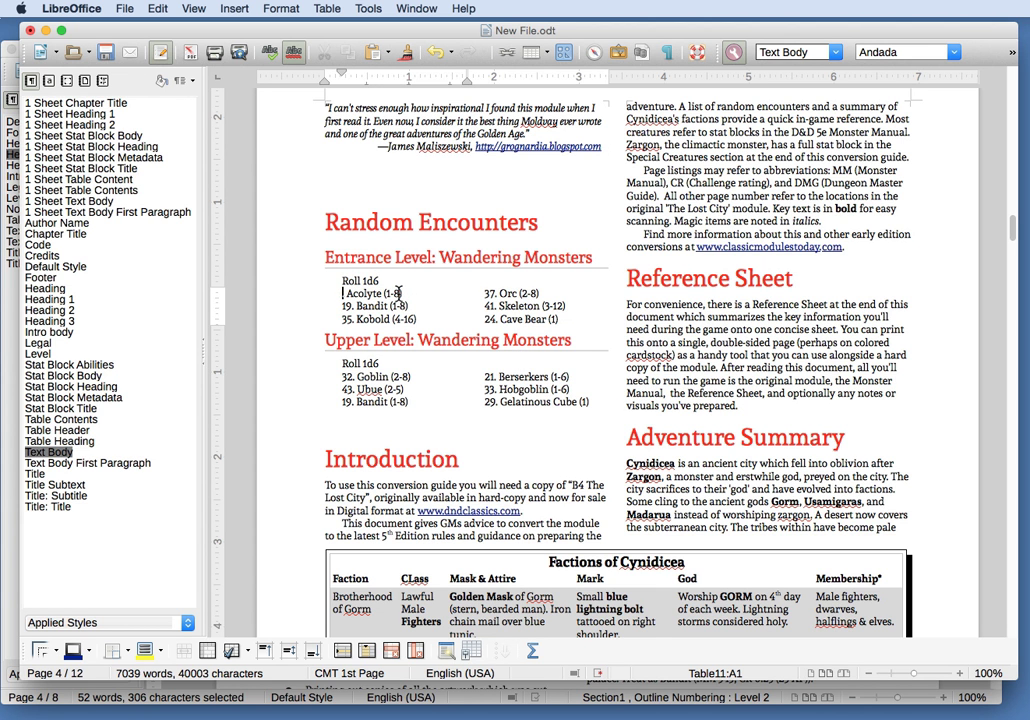
pyautogui.press('Delete')
pyautogui.press('BackSpace')
pyautogui.press('BackSpace')
pyautogui.press('BackSpace')
pyautogui.press('BackSpace')
pyautogui.press('Down')
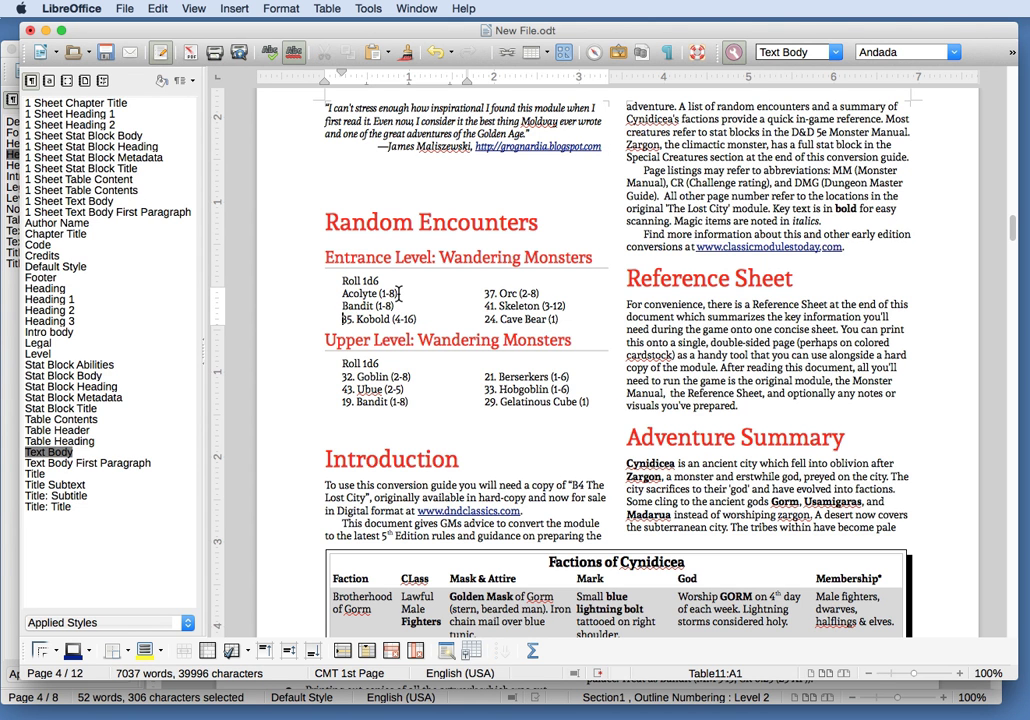
pyautogui.press('Delete')
pyautogui.press('Delete')
pyautogui.press('Delete')
pyautogui.press('Delete')
pyautogui.press('Up')
pyautogui.press('Up')
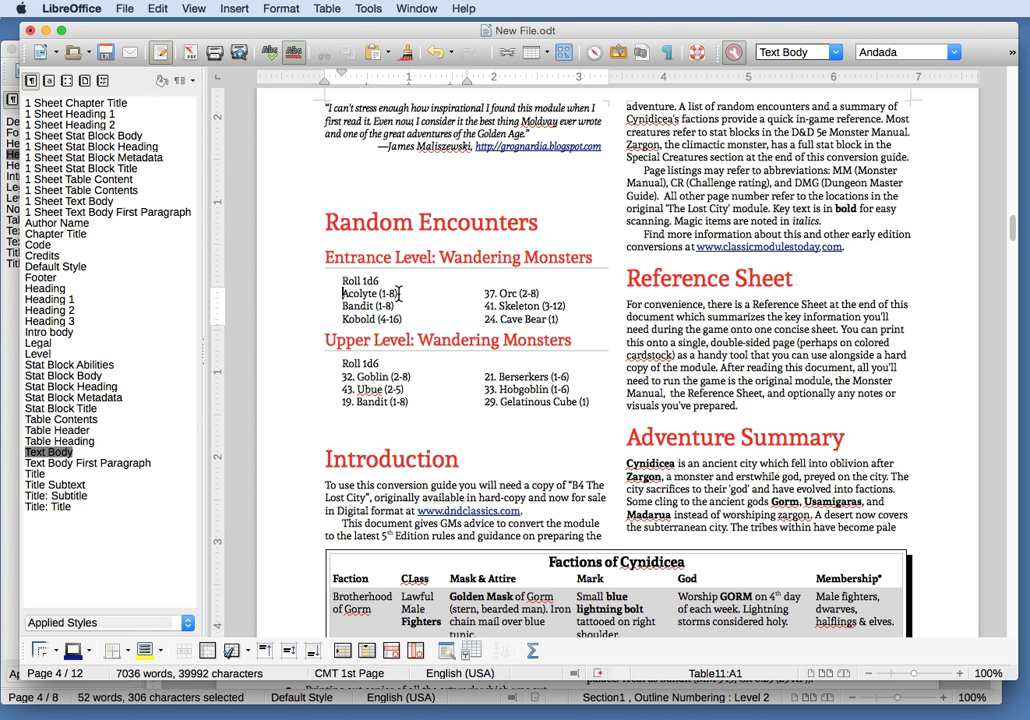
# Try a manual "1." before Acolyte, and remove it together with the first-line indents of "Roll 1d6" and the three entries below it.
pyautogui.write('1.')
pyautogui.press('super+z')
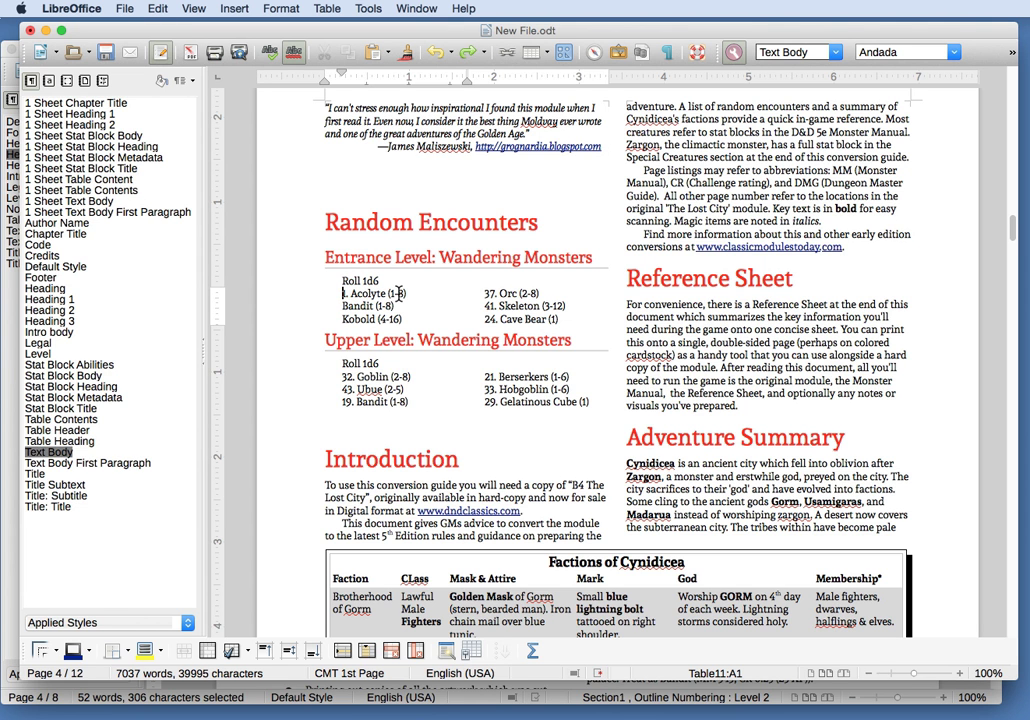
pyautogui.press('super+z')
pyautogui.press('super+z')
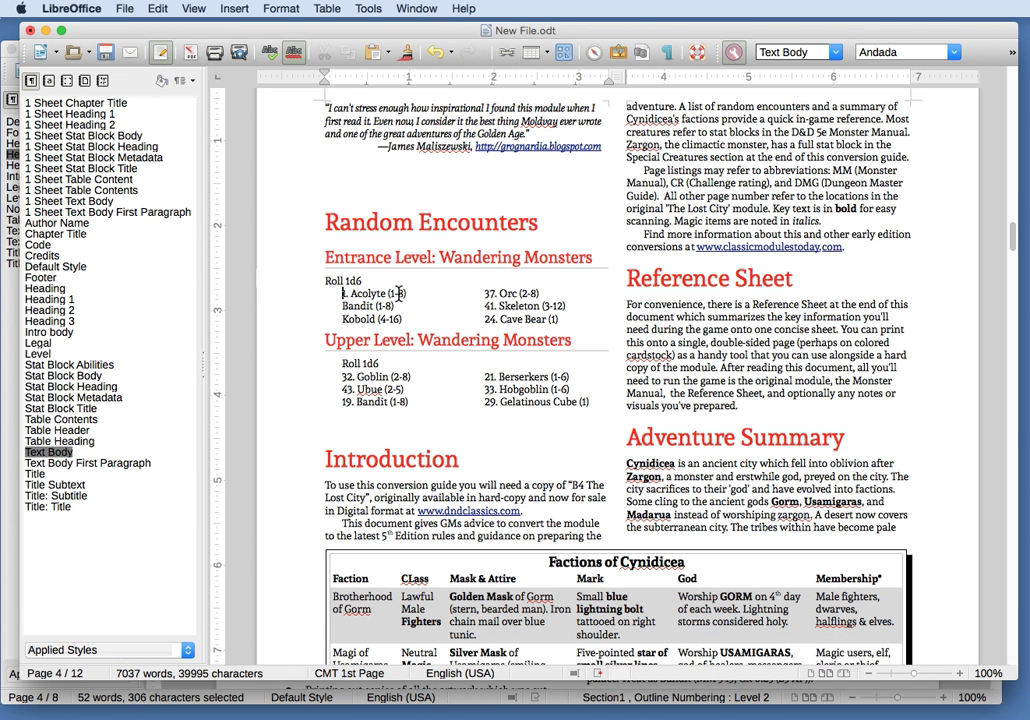
pyautogui.press('super+z')
pyautogui.press('super+z')
pyautogui.press('super+z')
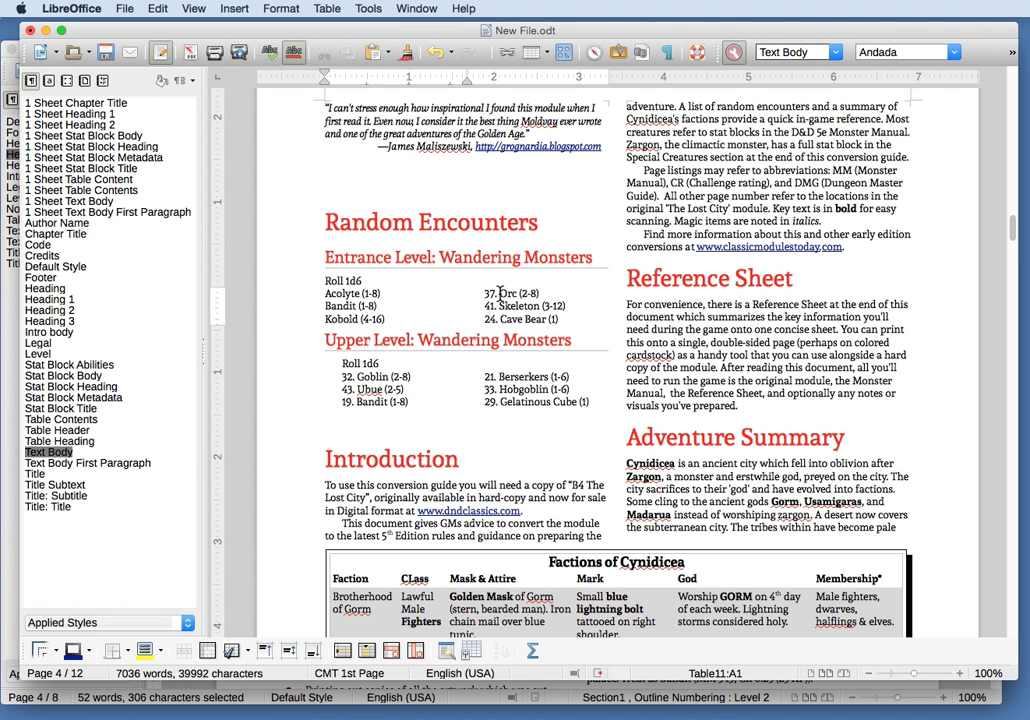
pyautogui.press('super+z')
# Delete the old typed numbers before Orc, Skeleton and Cave Bear in the Entrance Level table.
pyautogui.click(500, 306)
pyautogui.moveTo(524, 307); pyautogui.dragTo(476, 300)
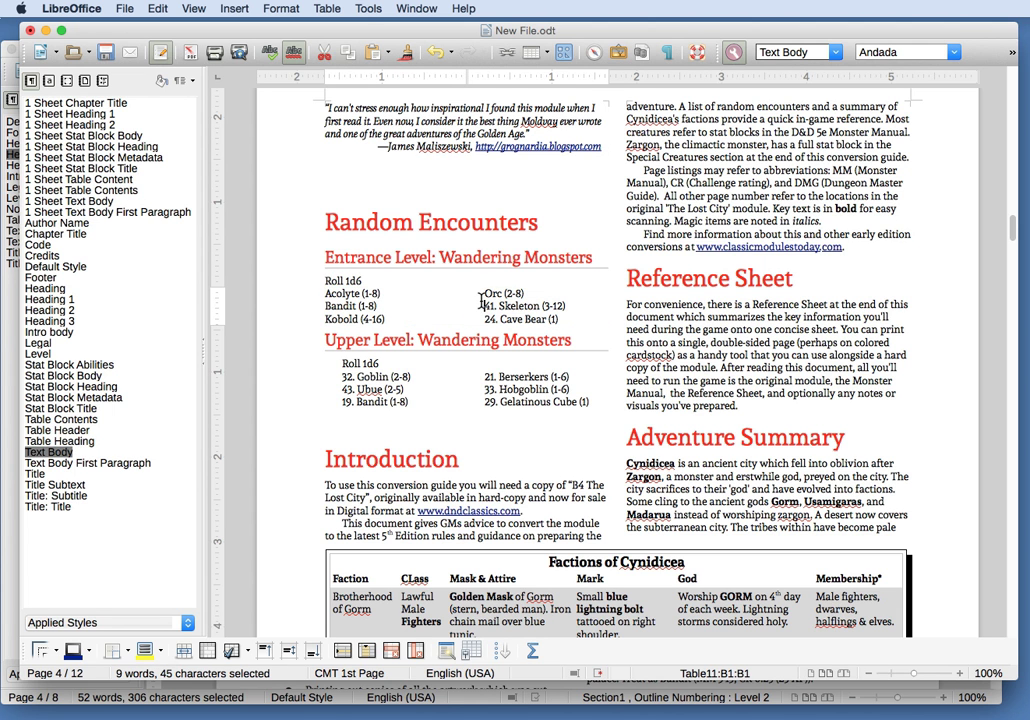
pyautogui.click(327, 8)
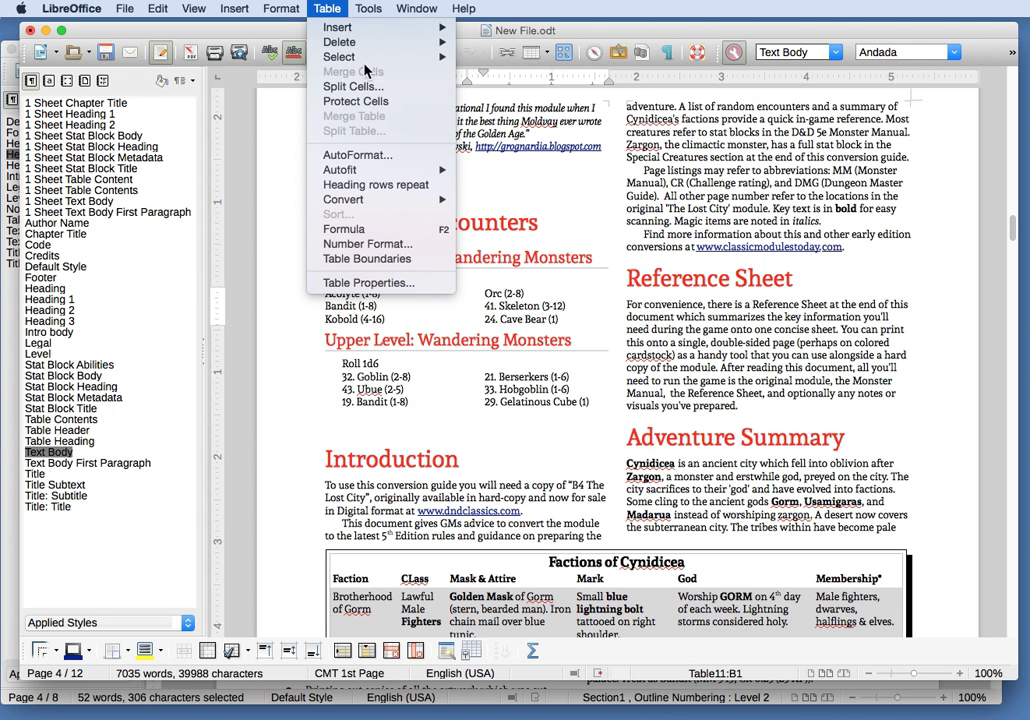
pyautogui.moveTo(400, 57)
pyautogui.click(484, 58)
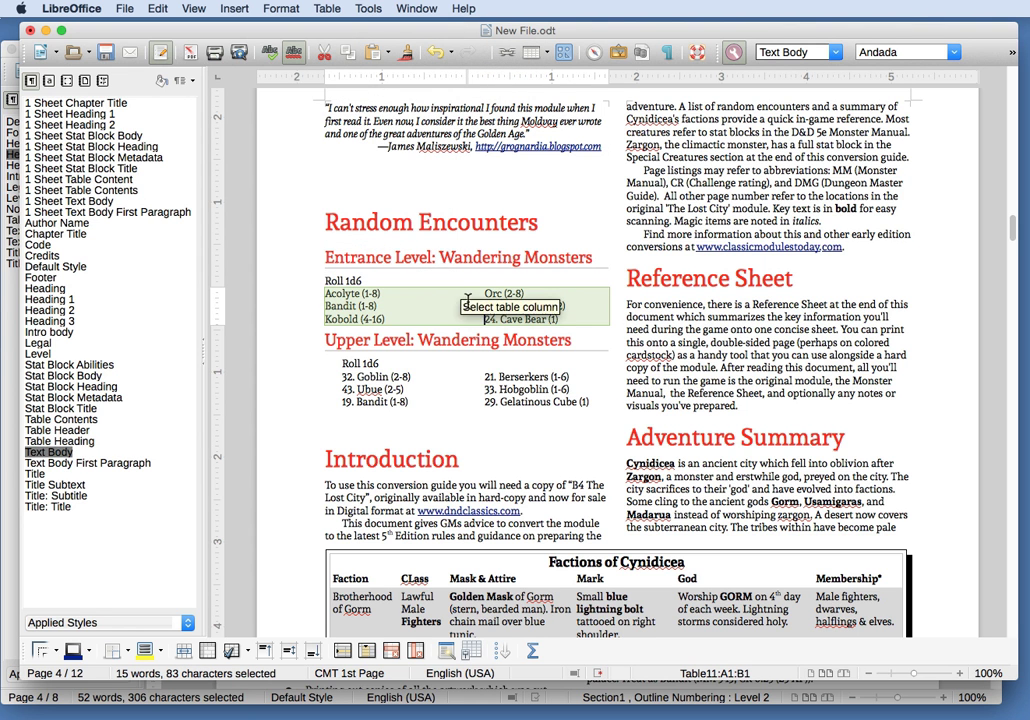
pyautogui.click(500, 306)
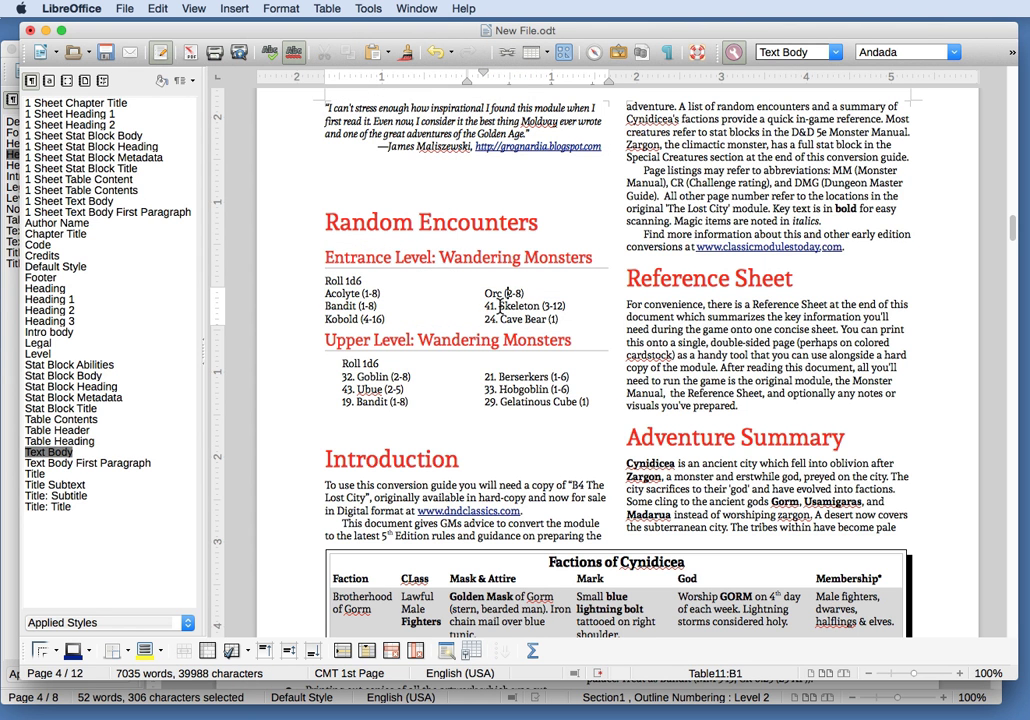
pyautogui.press('BackSpace')
pyautogui.press('BackSpace')
pyautogui.press('BackSpace')
pyautogui.press('BackSpace')
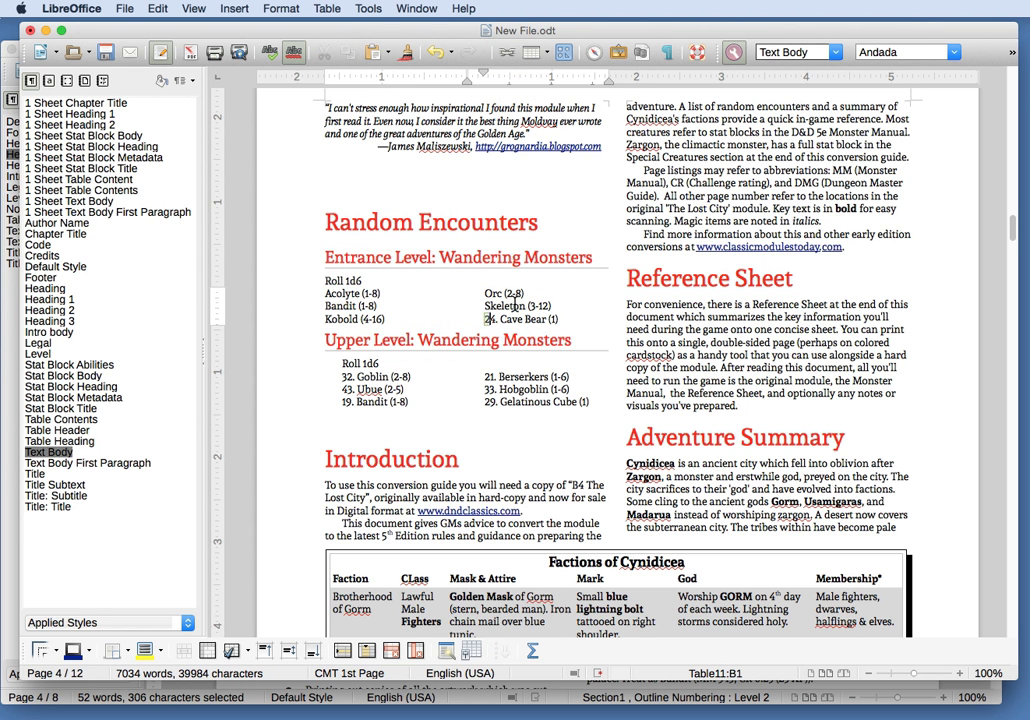
pyautogui.hotkey('shift', 'Right')
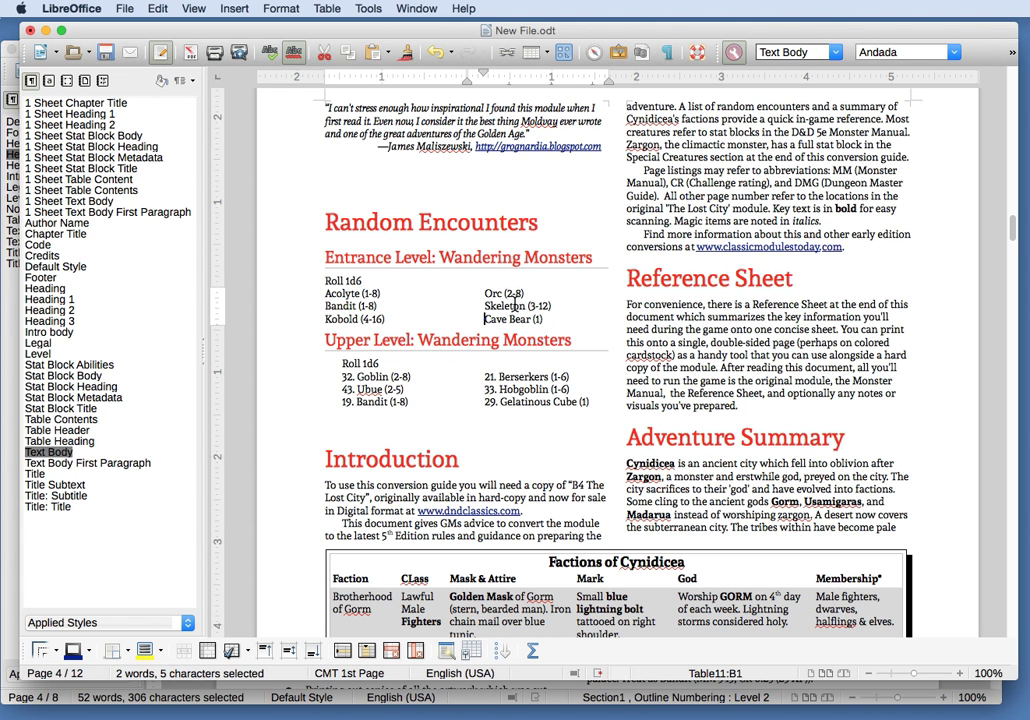
pyautogui.press('BackSpace')
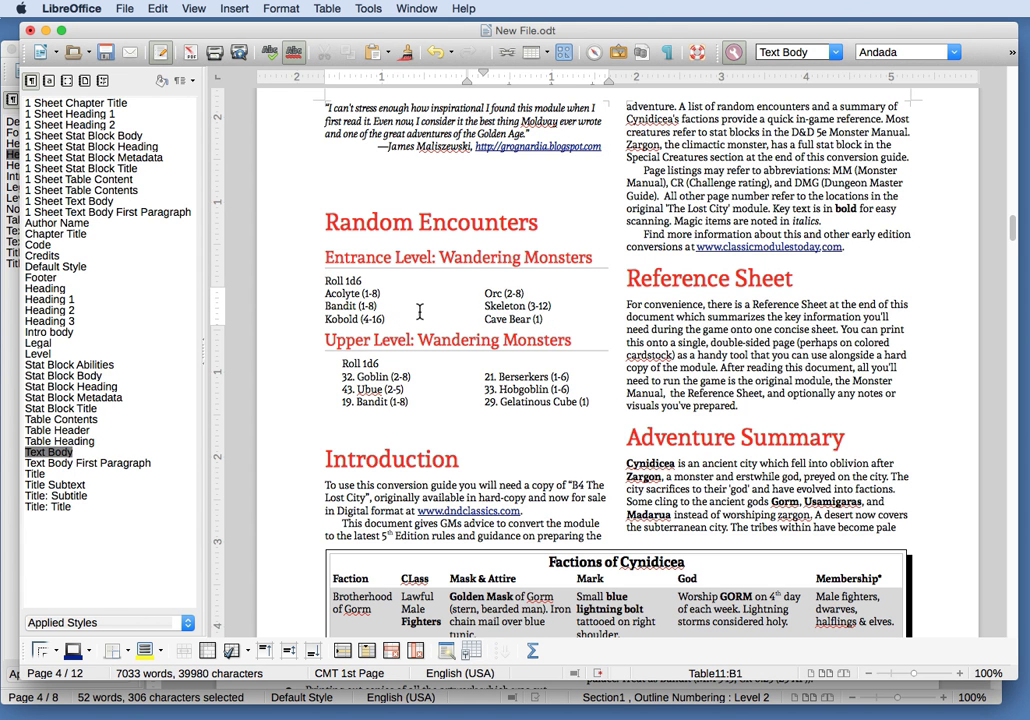
# Apply the Numbering 1 list style to all entries of the Entrance Level and Upper Level encounter tables.
pyautogui.moveTo(519, 320); pyautogui.dragTo(377, 296)
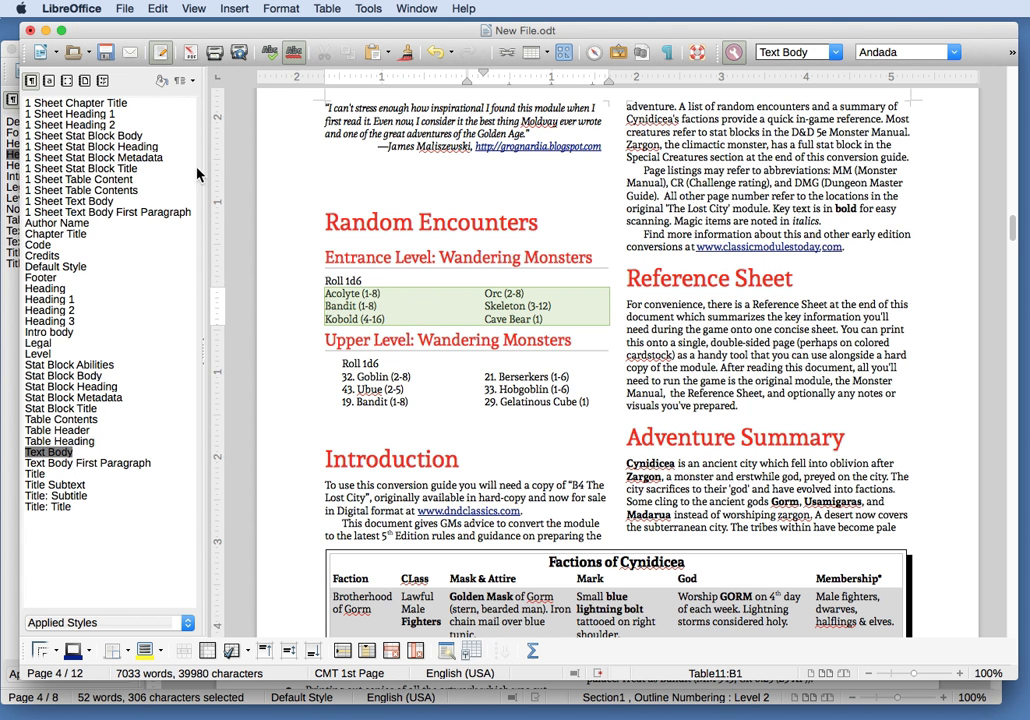
pyautogui.click(102, 80)
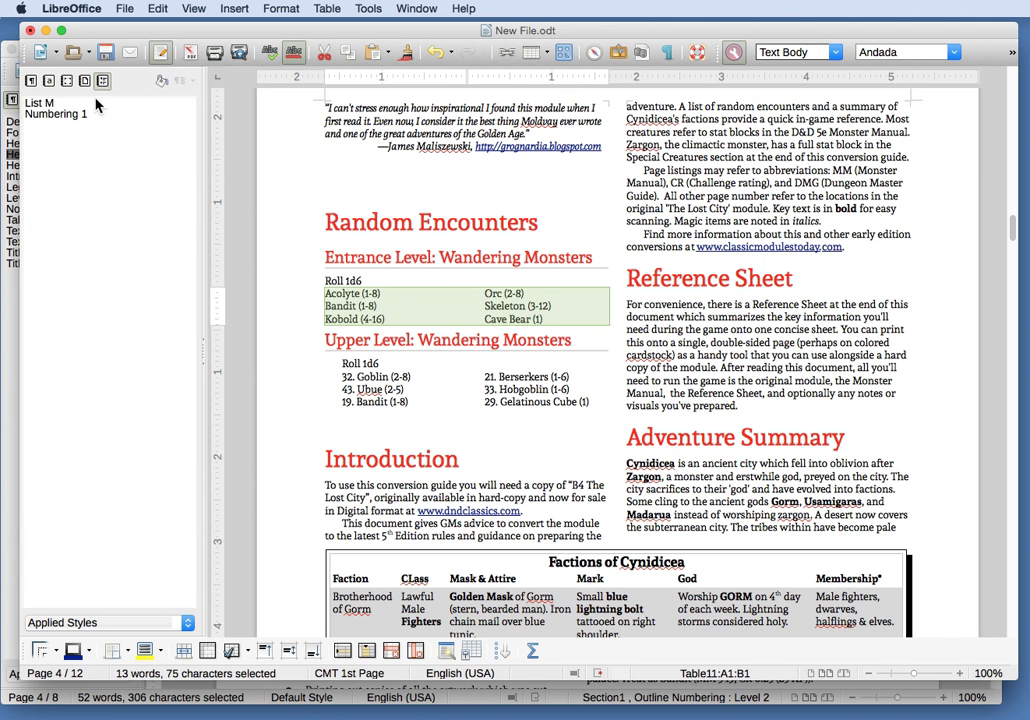
pyautogui.doubleClick(80, 115)
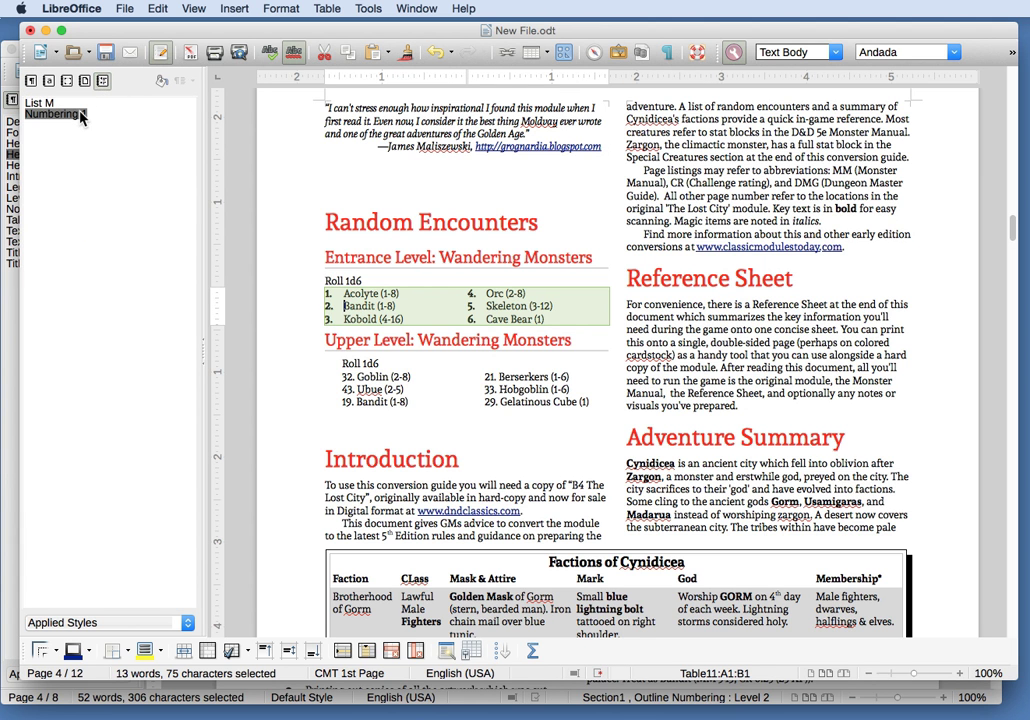
pyautogui.click(401, 320)
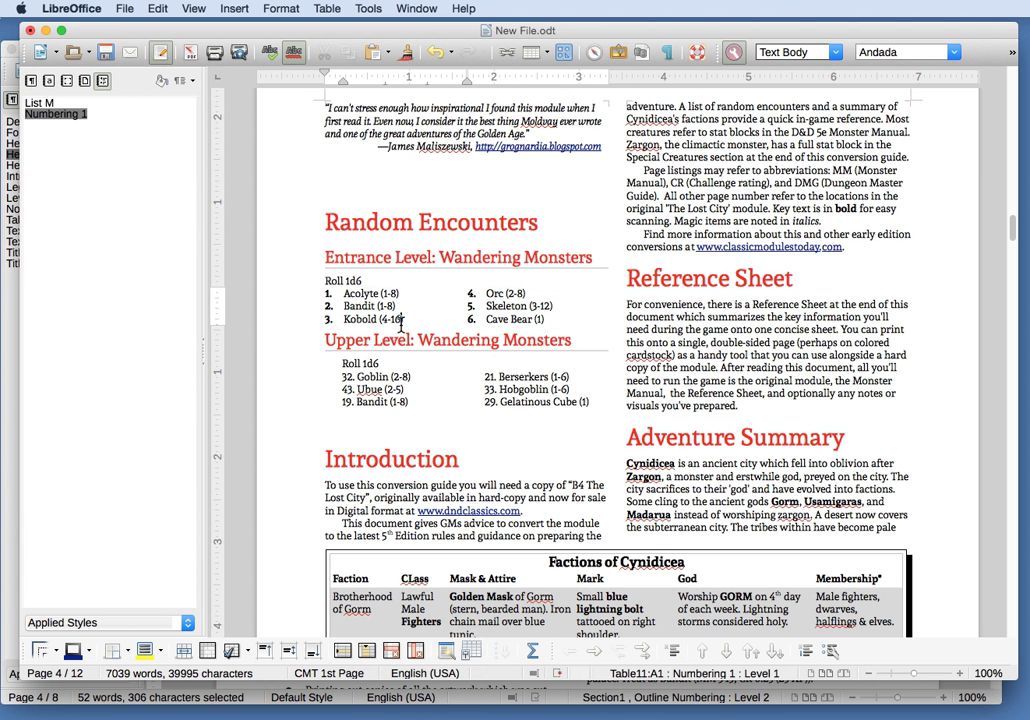
pyautogui.moveTo(572, 402); pyautogui.dragTo(371, 378)
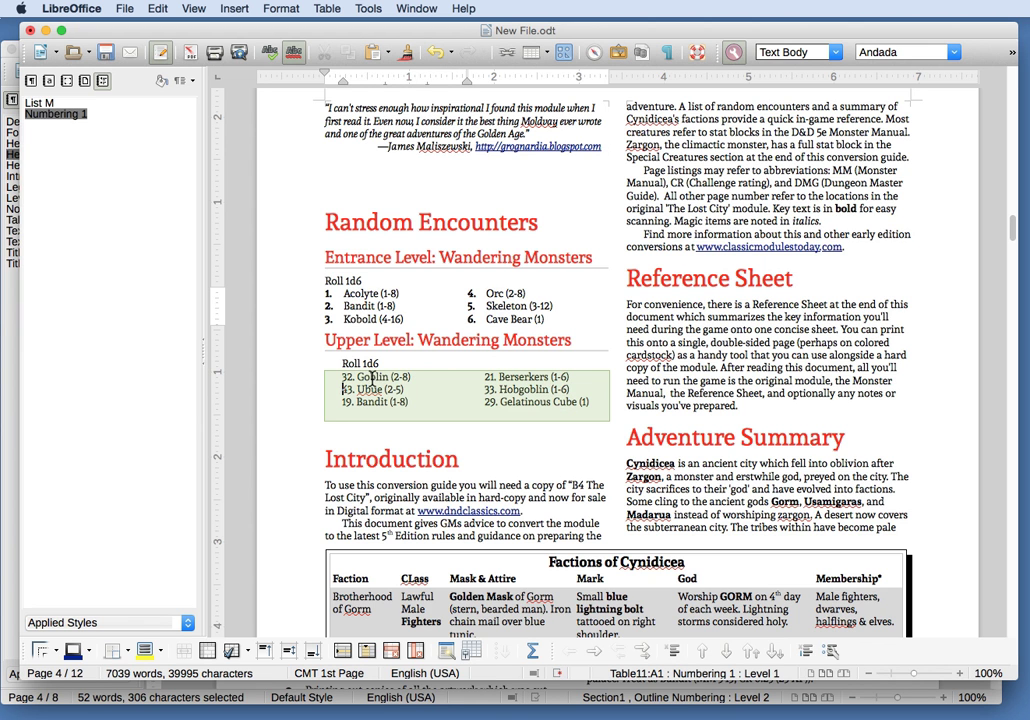
pyautogui.doubleClick(75, 115)
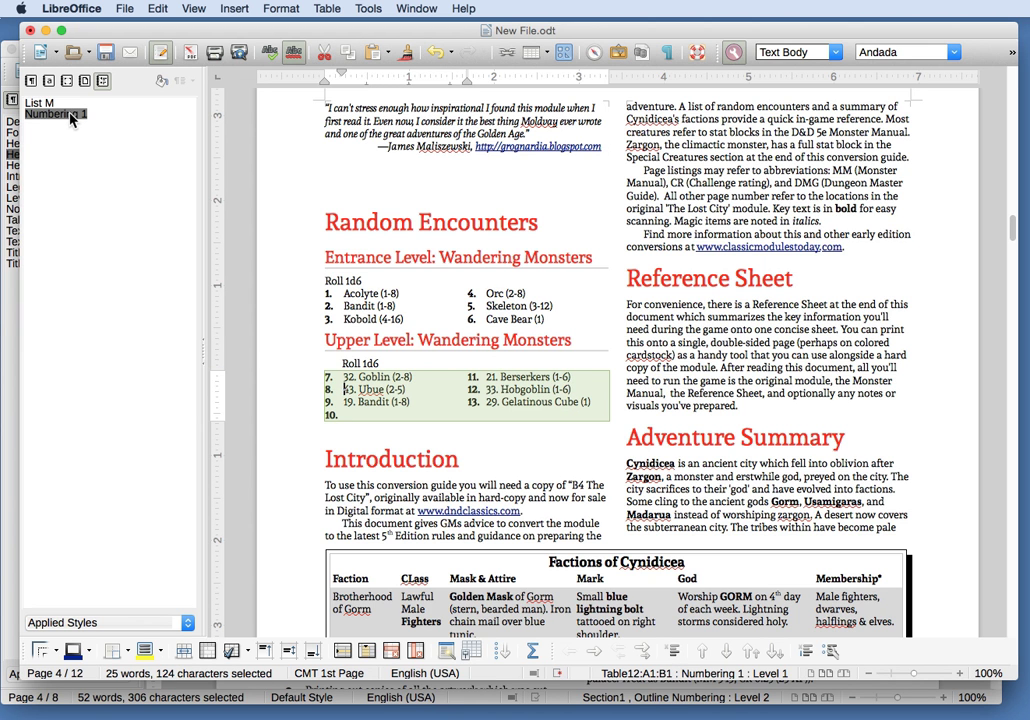
# Remove the empty list item below Bandit and the old typed numbers before Goblin, Ubue and Bandit in the Upper Level table.
pyautogui.click(340, 378)
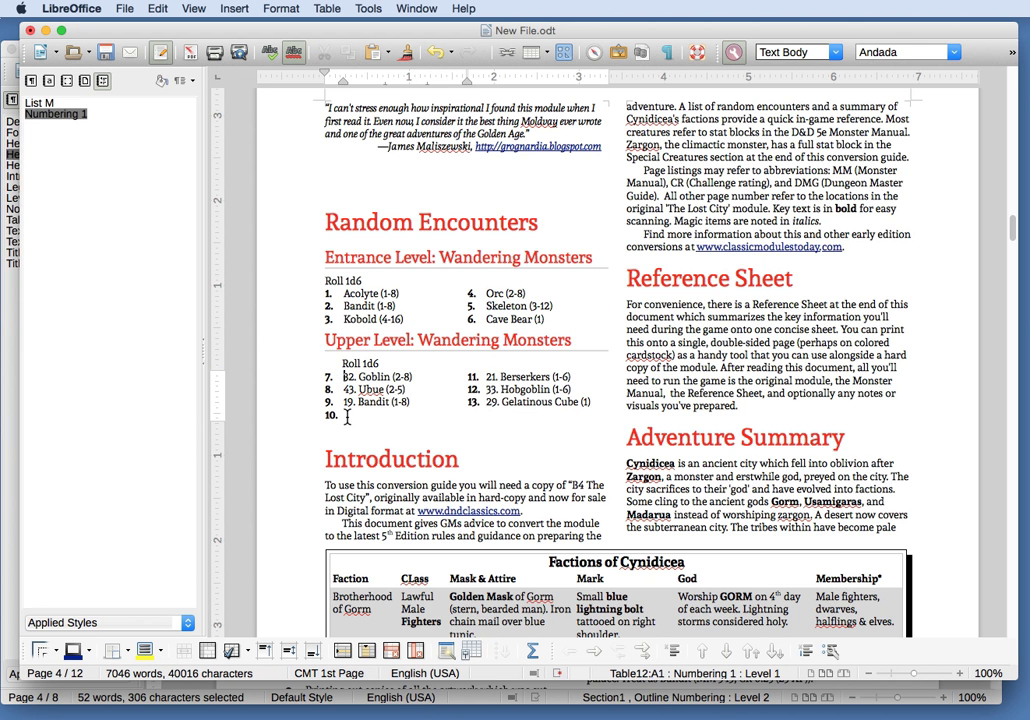
pyautogui.press('BackSpace')
pyautogui.click(345, 377)
pyautogui.hotkey('shift', 'Right')
pyautogui.press('Delete')
pyautogui.hotkey('shift', 'Right')
pyautogui.hotkey('shift', 'Right')
pyautogui.hotkey('shift', 'Right')
pyautogui.hotkey('shift', 'Right')
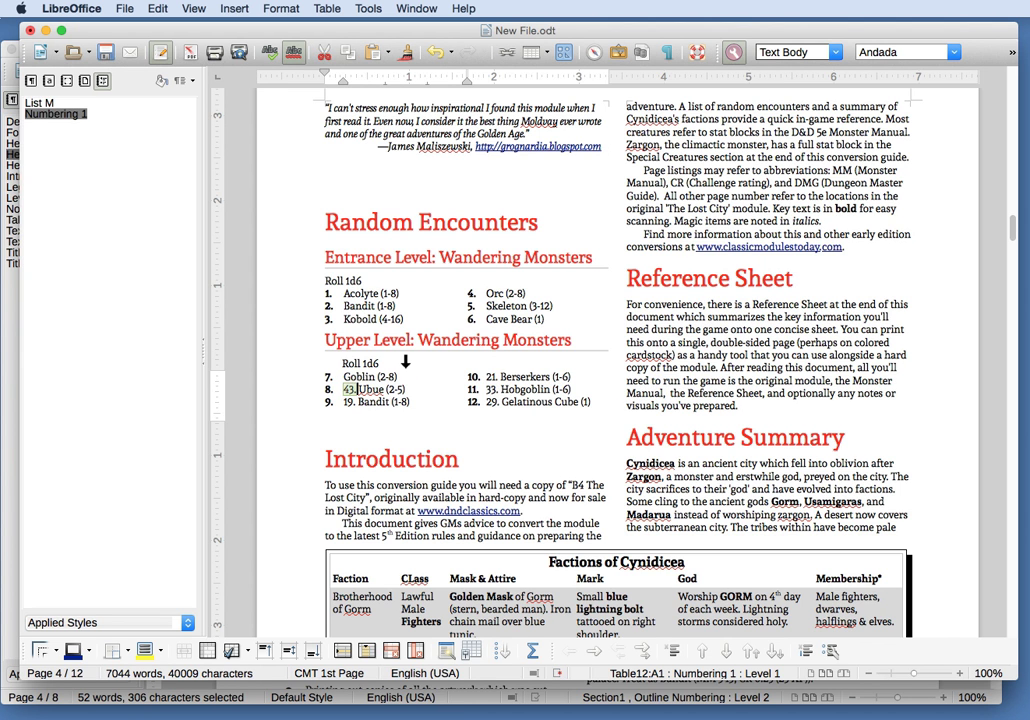
pyautogui.press('Delete')
pyautogui.press('Down')
pyautogui.hotkey('shift', 'Right')
pyautogui.hotkey('shift', 'Right')
pyautogui.hotkey('shift', 'Right')
pyautogui.hotkey('shift', 'Right')
pyautogui.press('Delete')
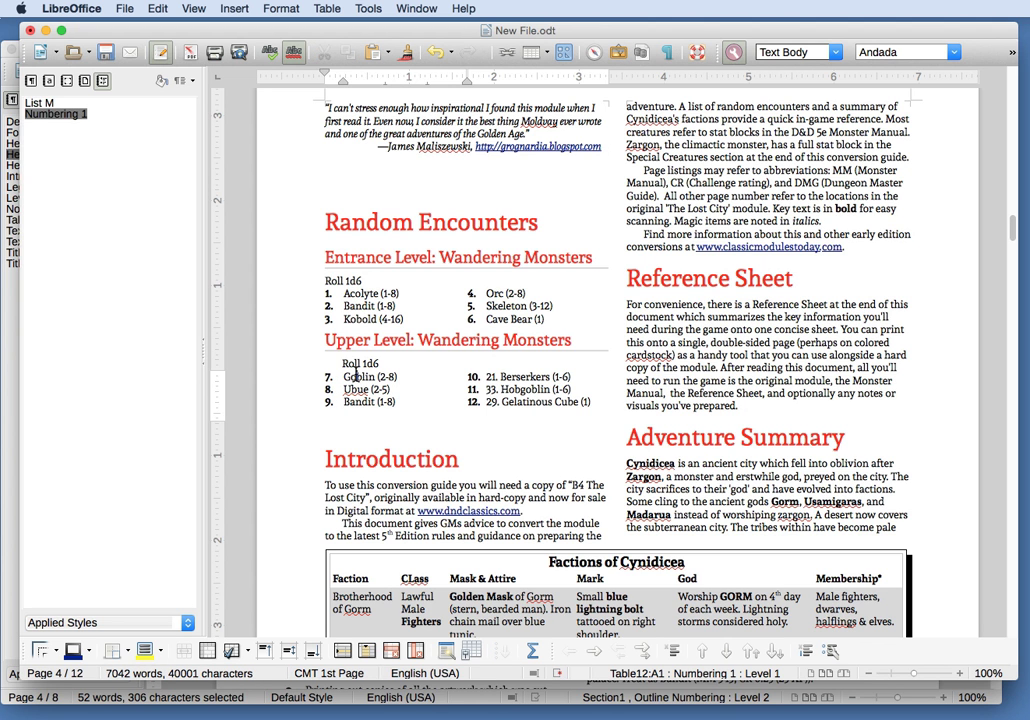
# Restart the Upper Level list numbering at Goblin and delete the old typed numbers before Berserkers, Hobgoblin and Gelatinous Cube.
pyautogui.rightClick(356, 377)
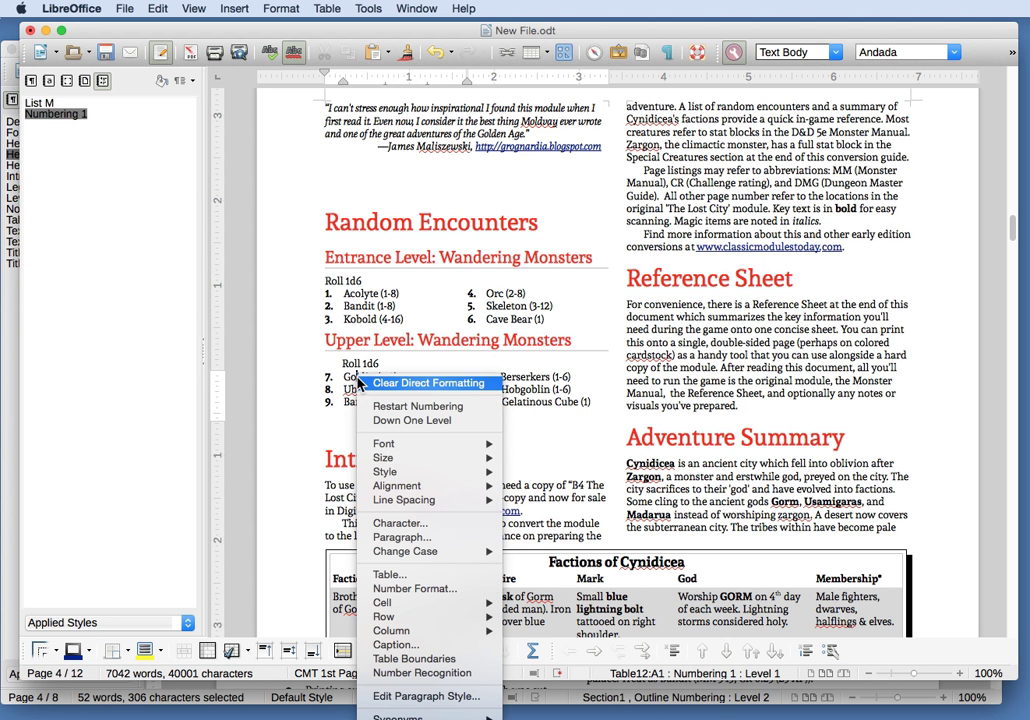
pyautogui.click(376, 406)
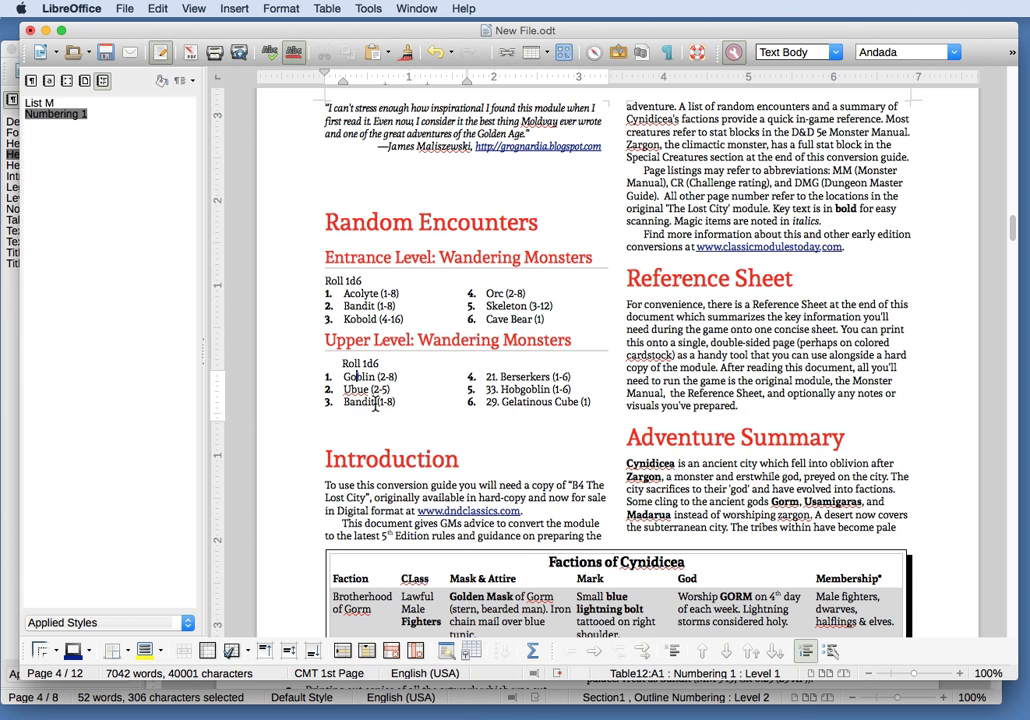
pyautogui.click(502, 376)
pyautogui.press('BackSpace')
pyautogui.press('BackSpace')
pyautogui.press('BackSpace')
pyautogui.press('BackSpace')
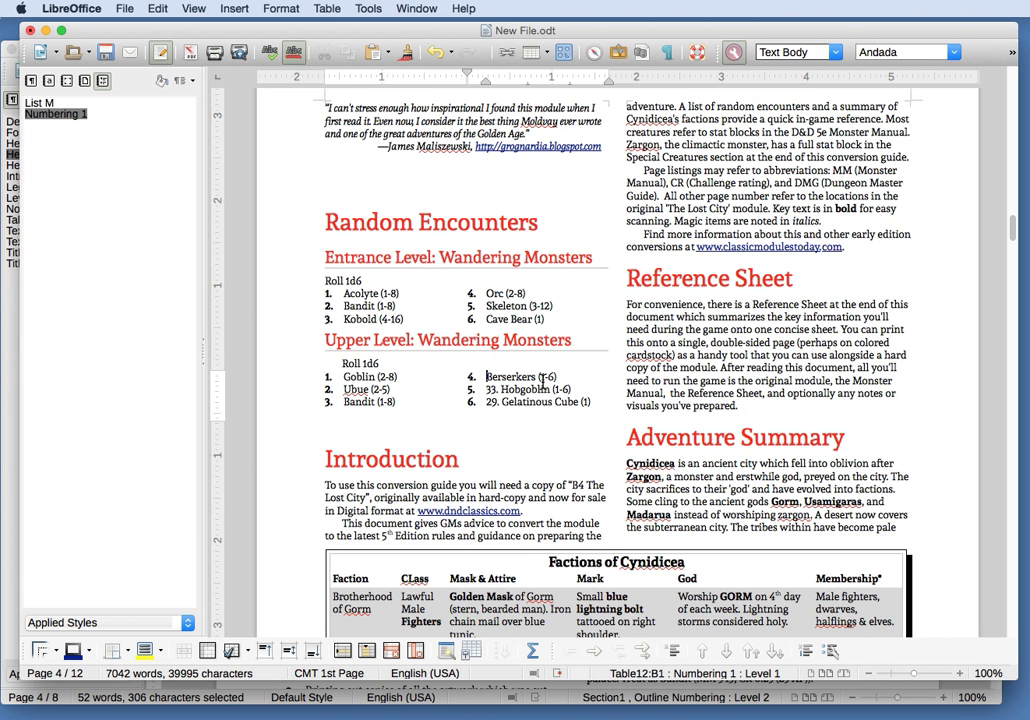
pyautogui.hotkey('shift', 'Right')
pyautogui.press('BackSpace')
pyautogui.press('Down')
pyautogui.hotkey('shift', 'Right')
pyautogui.hotkey('shift', 'Right')
pyautogui.hotkey('shift', 'Right')
pyautogui.hotkey('shift', 'Right')
pyautogui.press('BackSpace')
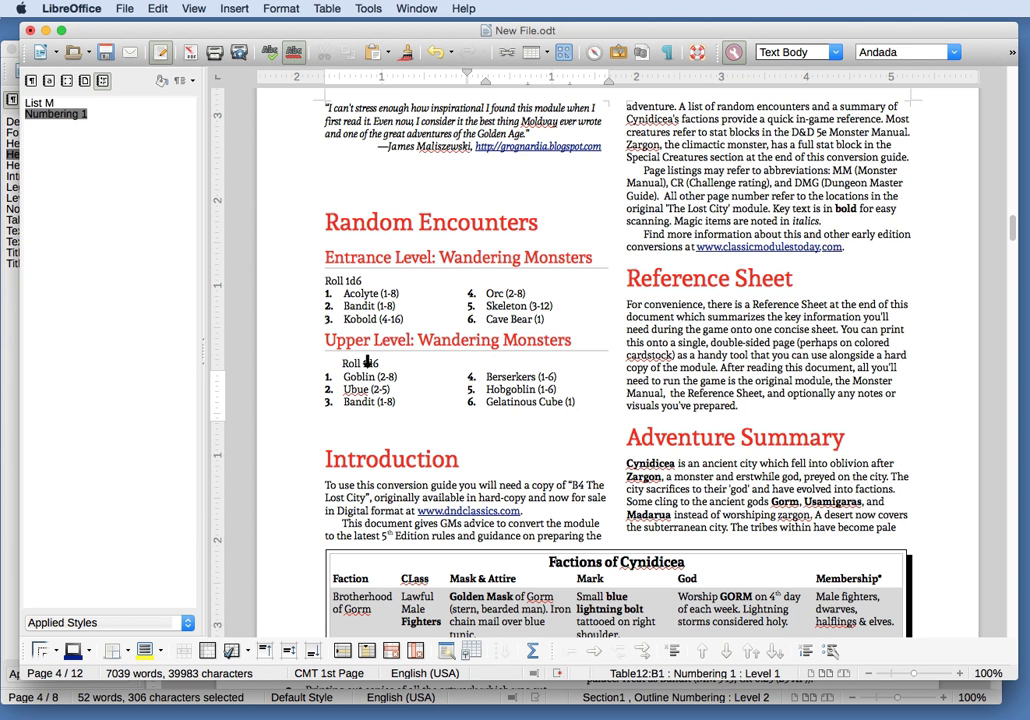
# Apply the Text Body First Paragraph style to the "Roll 1d6" line under the Upper Level heading.
pyautogui.click(377, 362)
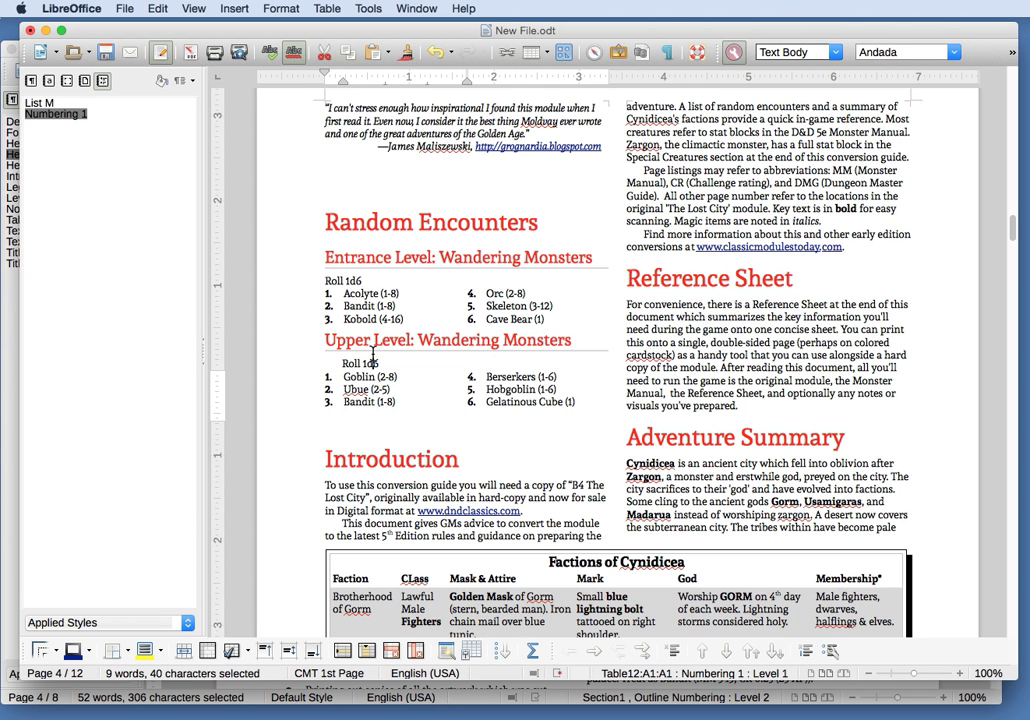
pyautogui.click(378, 362)
pyautogui.click(31, 80)
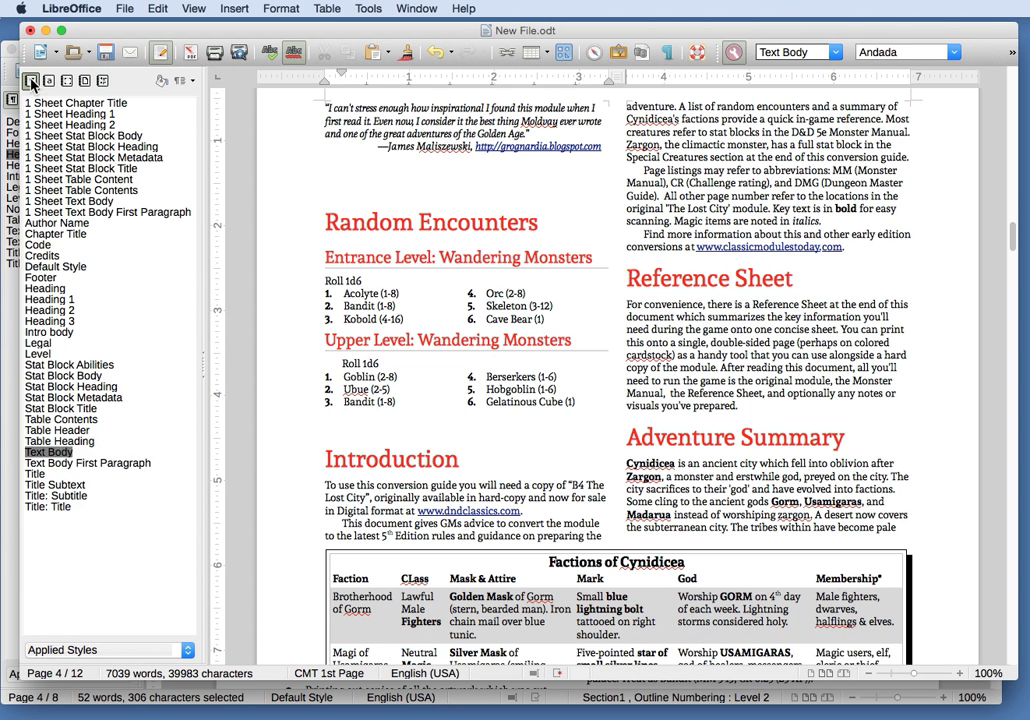
pyautogui.doubleClick(108, 463)
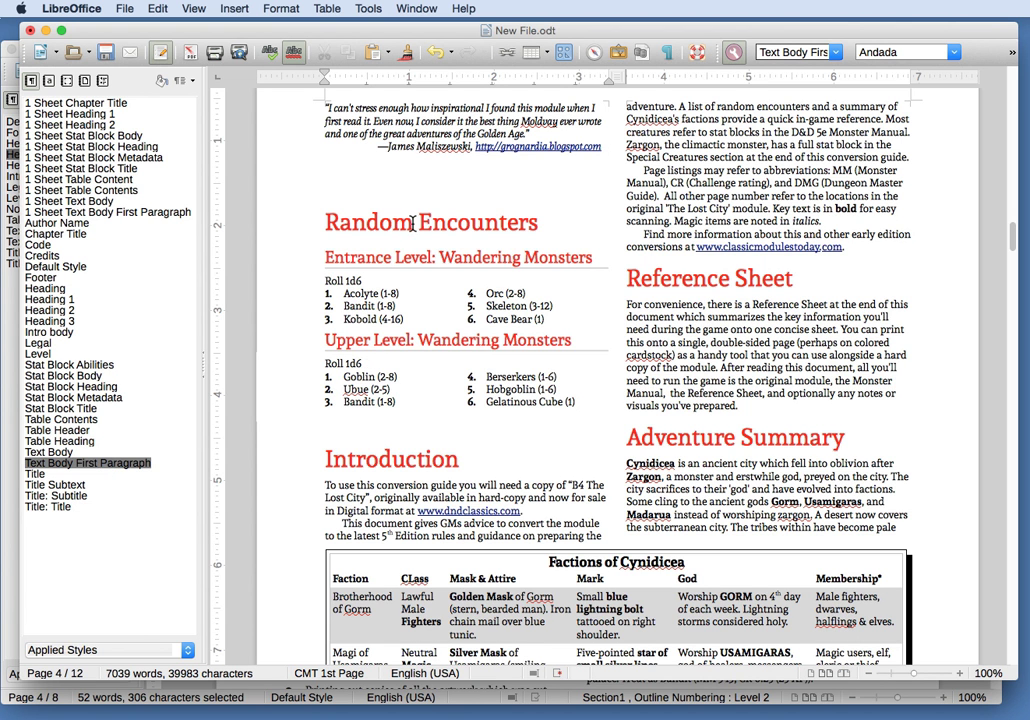
pyautogui.click(340, 426)
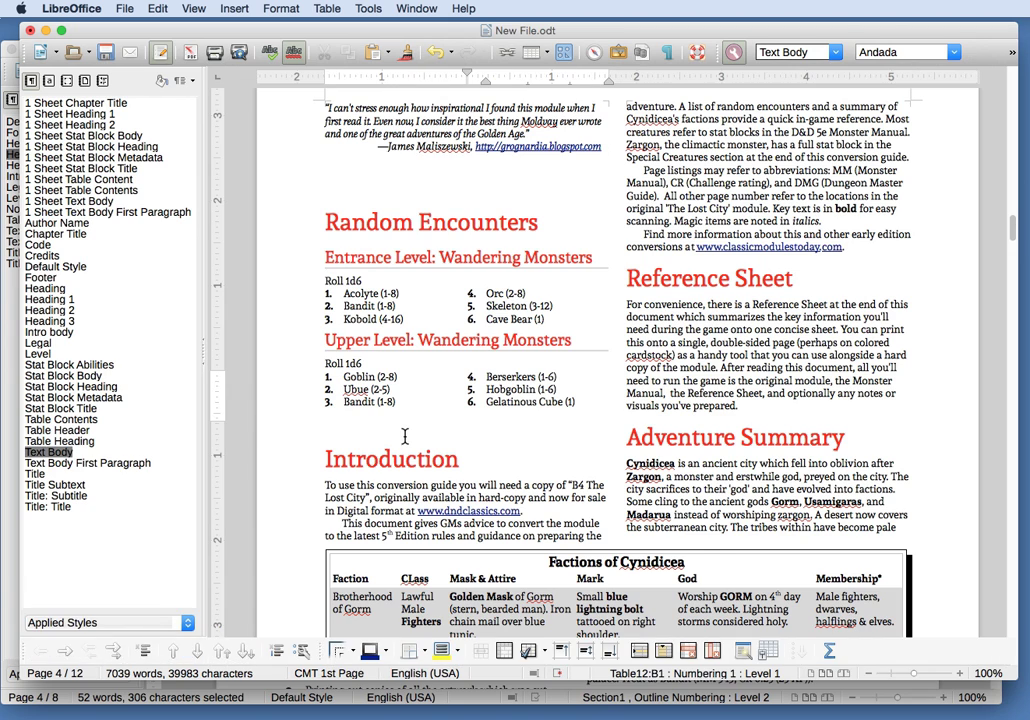
# Switch to B3 second attempt (1).odt and copy the whole Visuals section, from its heading through the last bullet.
pyautogui.press('super+grave')
pyautogui.scroll(-7, 405, 432)
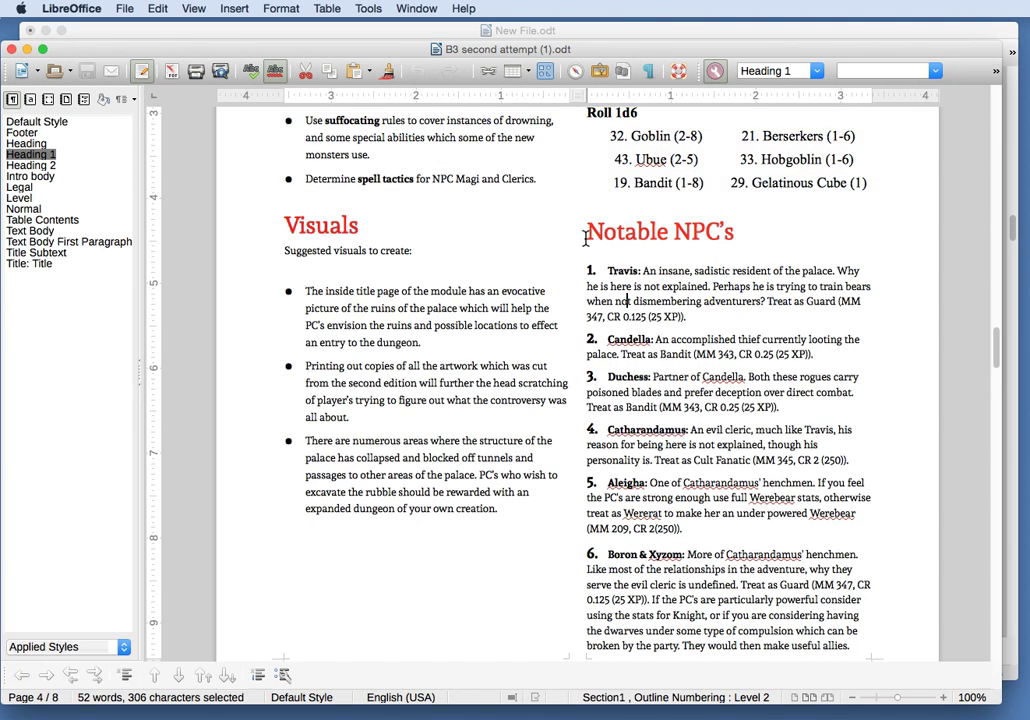
pyautogui.keyDown('shift'); pyautogui.click(609, 298); pyautogui.keyUp('shift')
pyautogui.keyDown('shift'); pyautogui.click(616, 339); pyautogui.keyUp('shift')
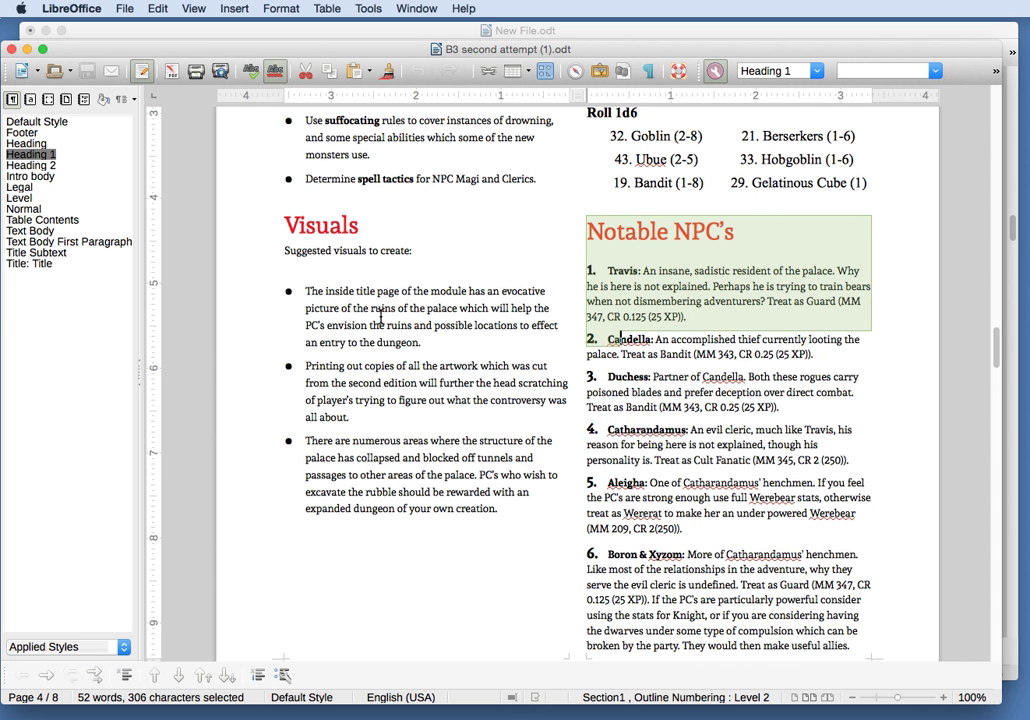
pyautogui.click(466, 365)
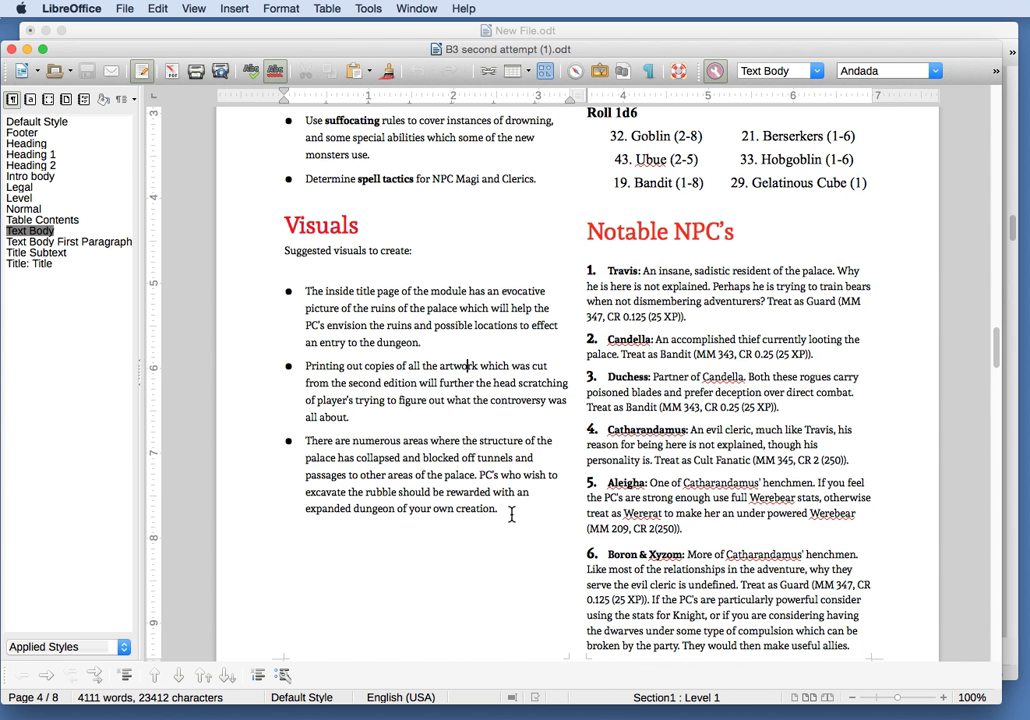
pyautogui.moveTo(511, 514); pyautogui.dragTo(287, 224)
pyautogui.press('super+c')
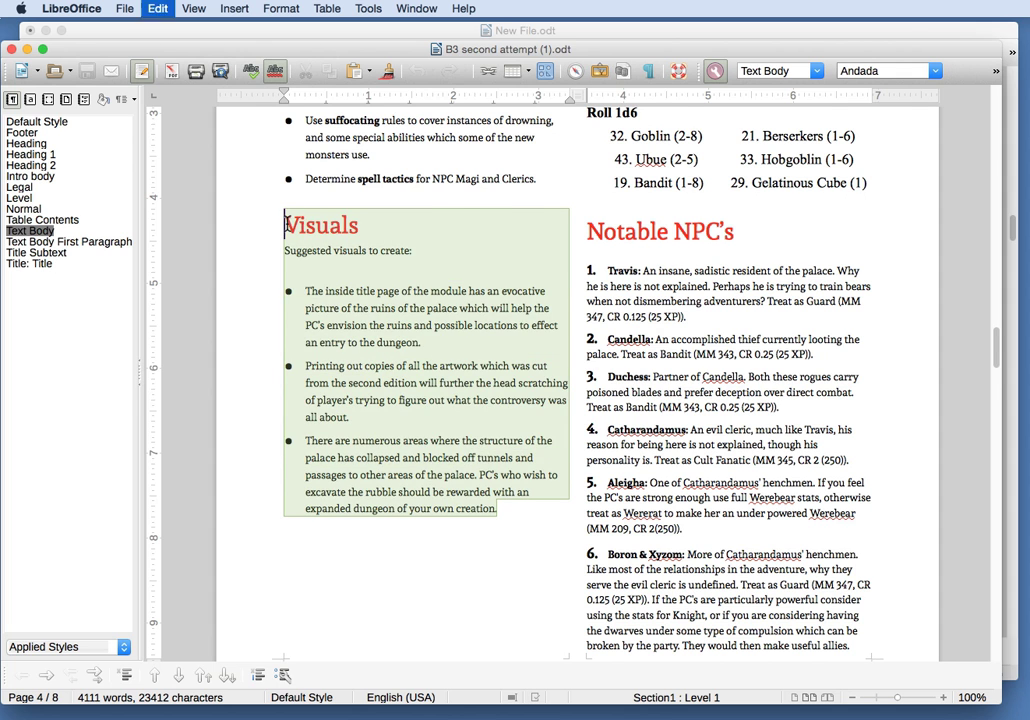
# Switch to New File.odt and paste the copied Visuals section into the empty paragraph above the Random Encounters heading.
pyautogui.press('super+grave')
pyautogui.click(340, 183)
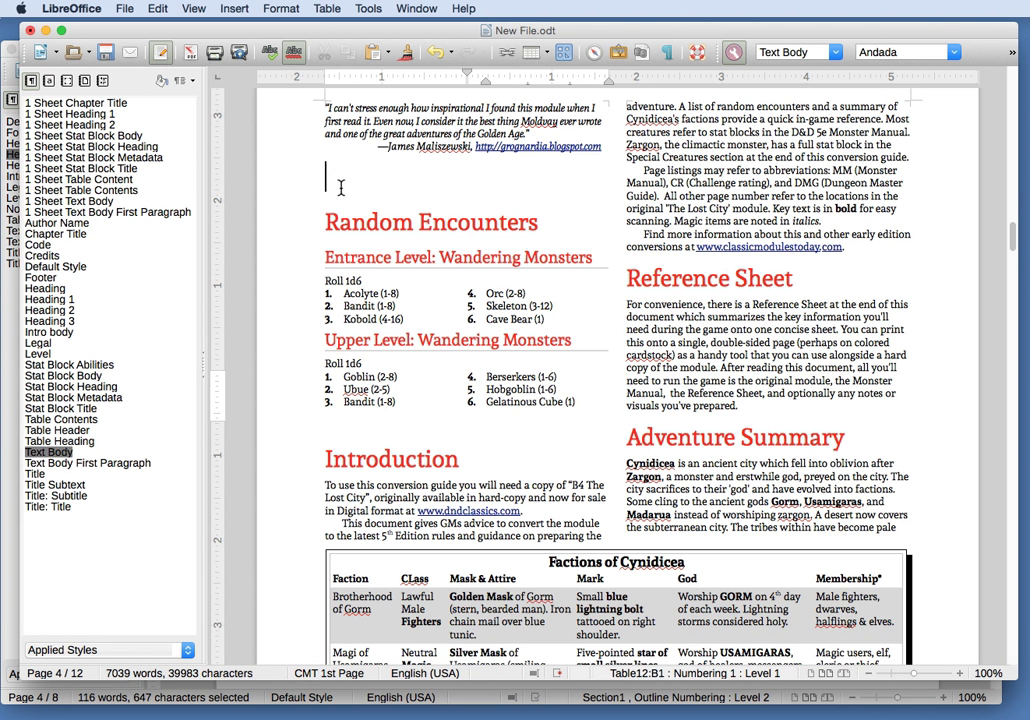
pyautogui.press('super+v')
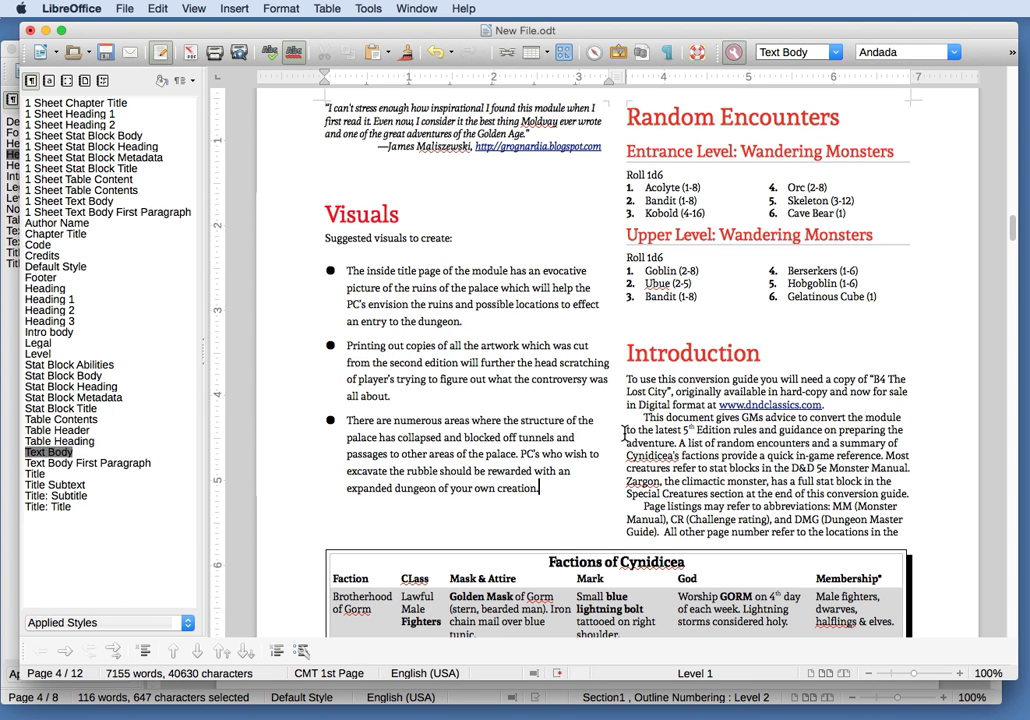
# Clear the formatting of the whole pasted Visuals section, from its heading through the last bulleted paragraph.
pyautogui.moveTo(545, 488); pyautogui.dragTo(325, 212)
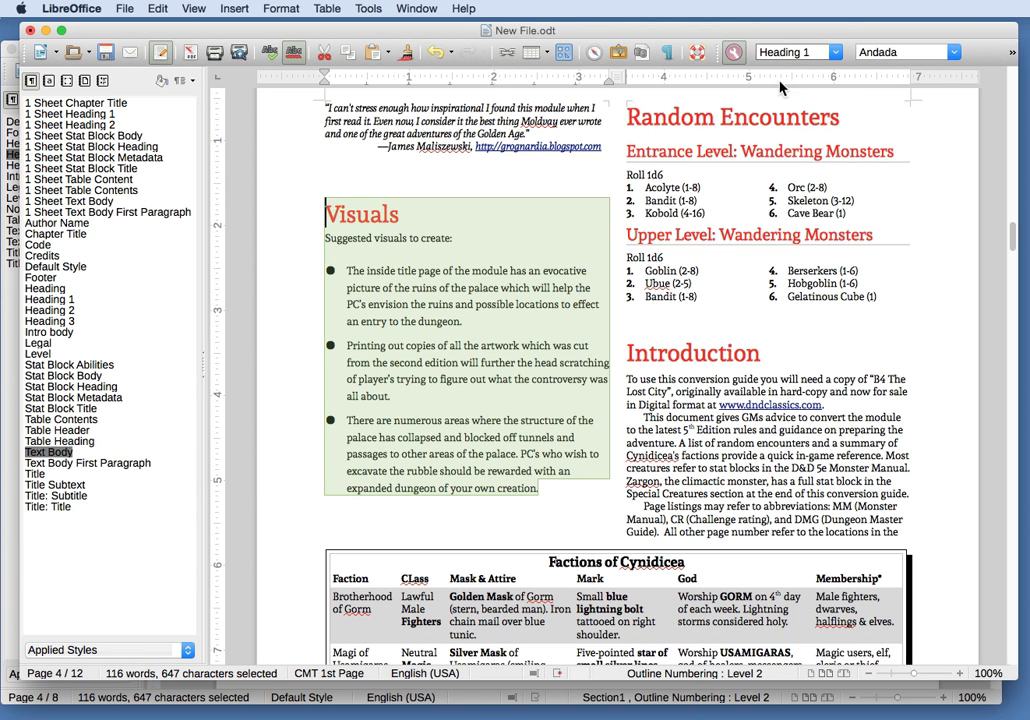
pyautogui.click(835, 52)
pyautogui.scroll(3, 826, 104)
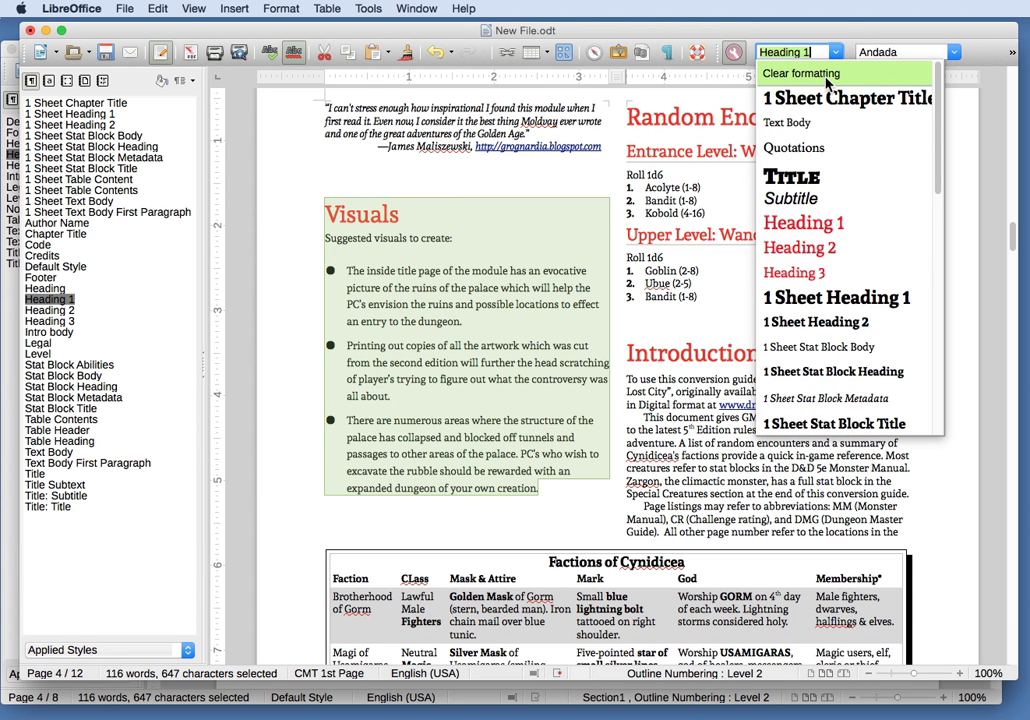
pyautogui.click(801, 73)
pyautogui.click(479, 258)
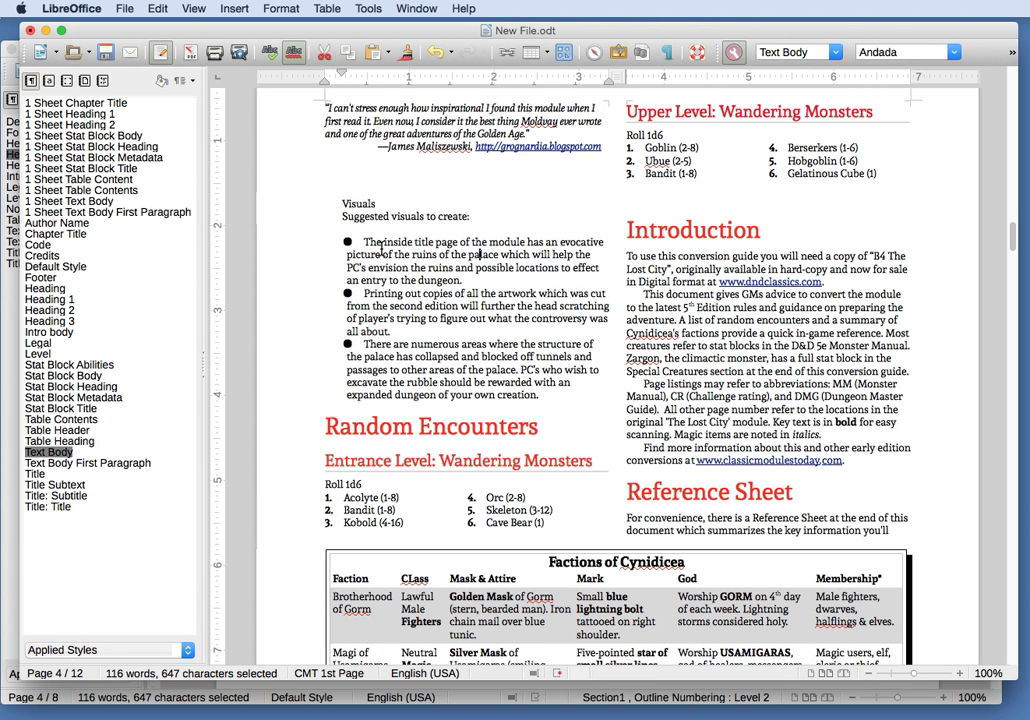
# Remove the old bullets from the three suggested-visuals paragraphs.
pyautogui.click(343, 241)
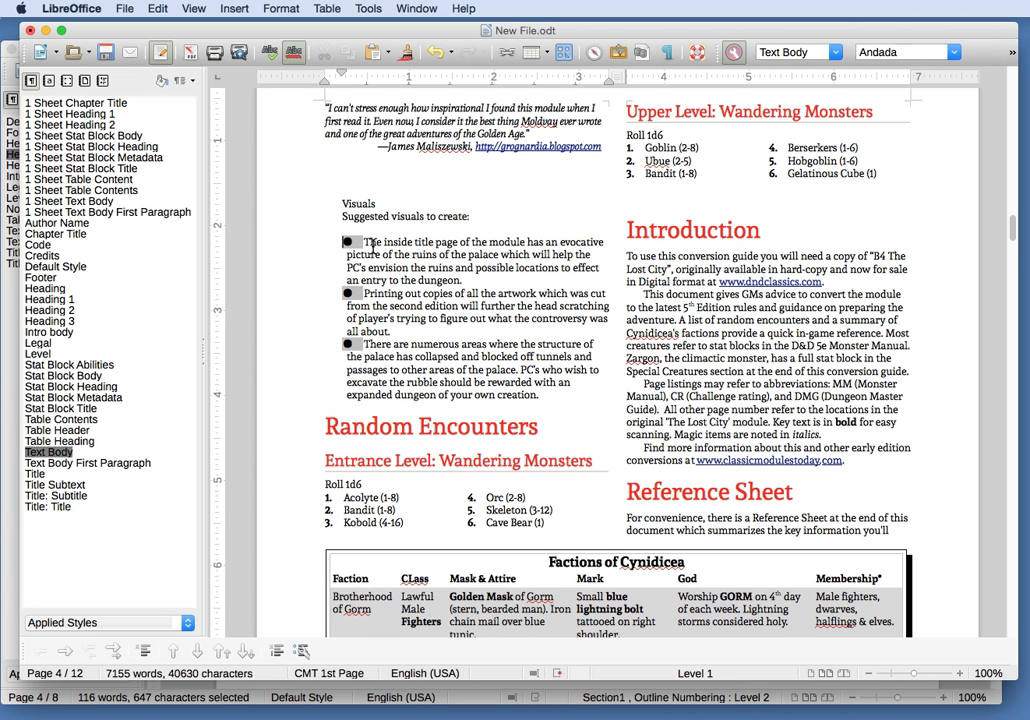
pyautogui.press('BackSpace')
pyautogui.press('Down')
pyautogui.press('Down')
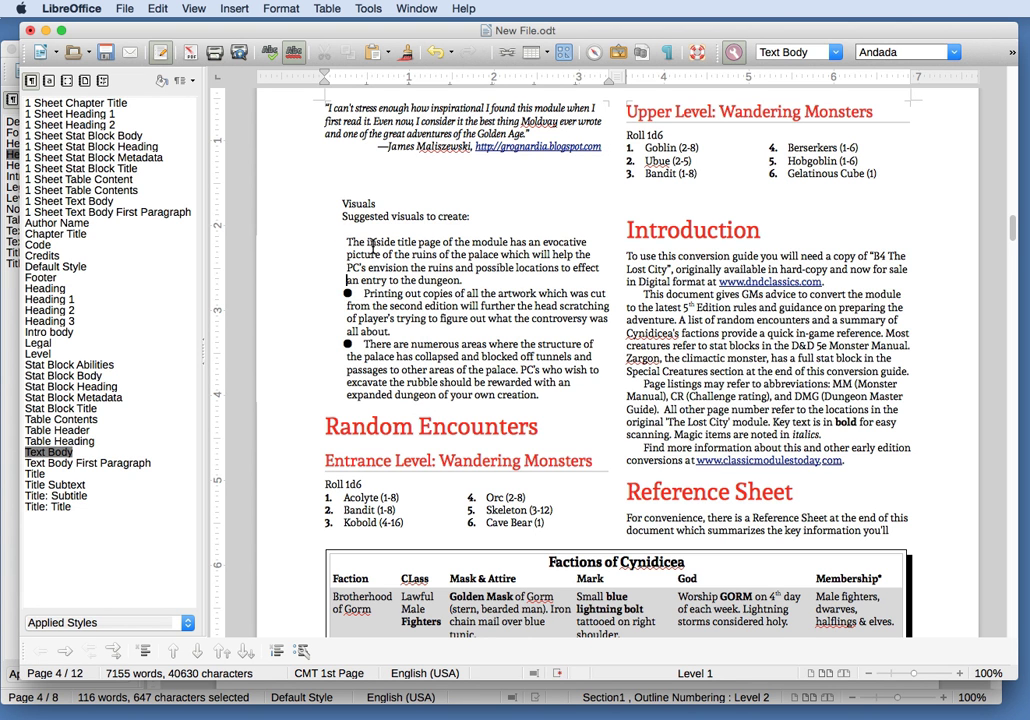
pyautogui.press('BackSpace')
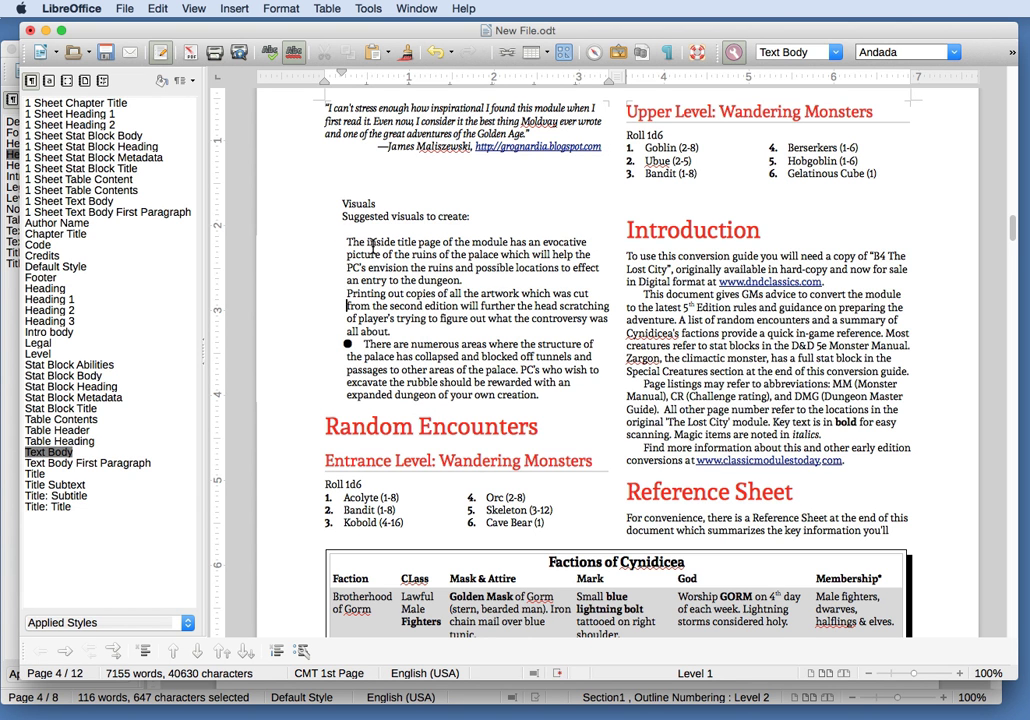
pyautogui.press('BackSpace')
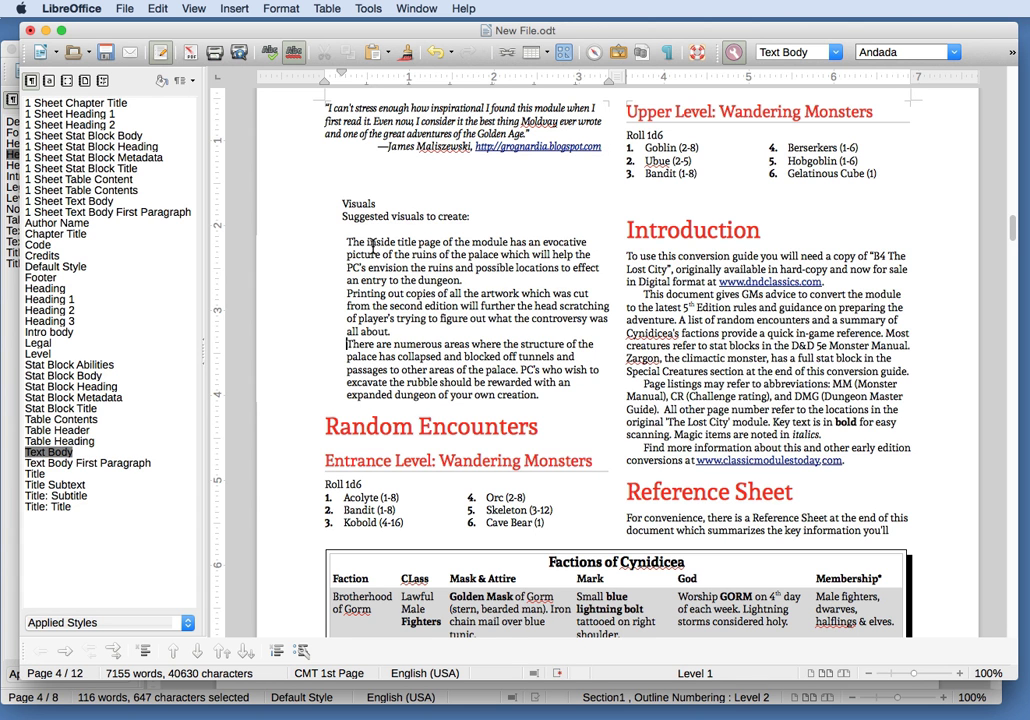
# Apply the Text Body First Paragraph style to the Visuals section, then remove the blank line and leftover indents from its three suggestions.
pyautogui.moveTo(550, 395); pyautogui.dragTo(323, 197)
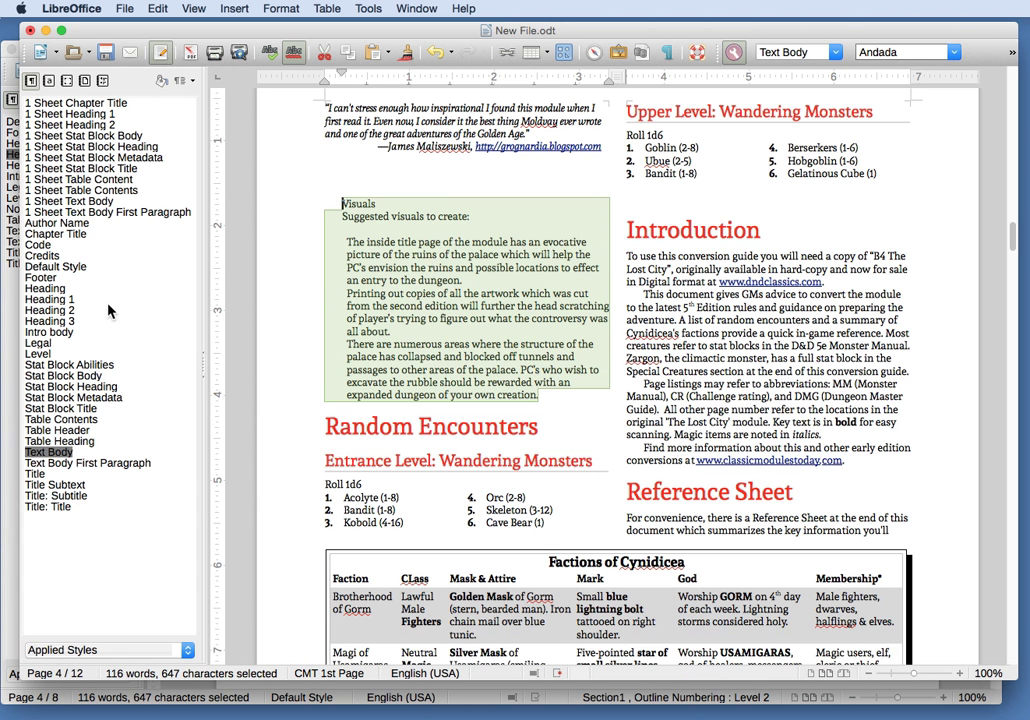
pyautogui.doubleClick(84, 463)
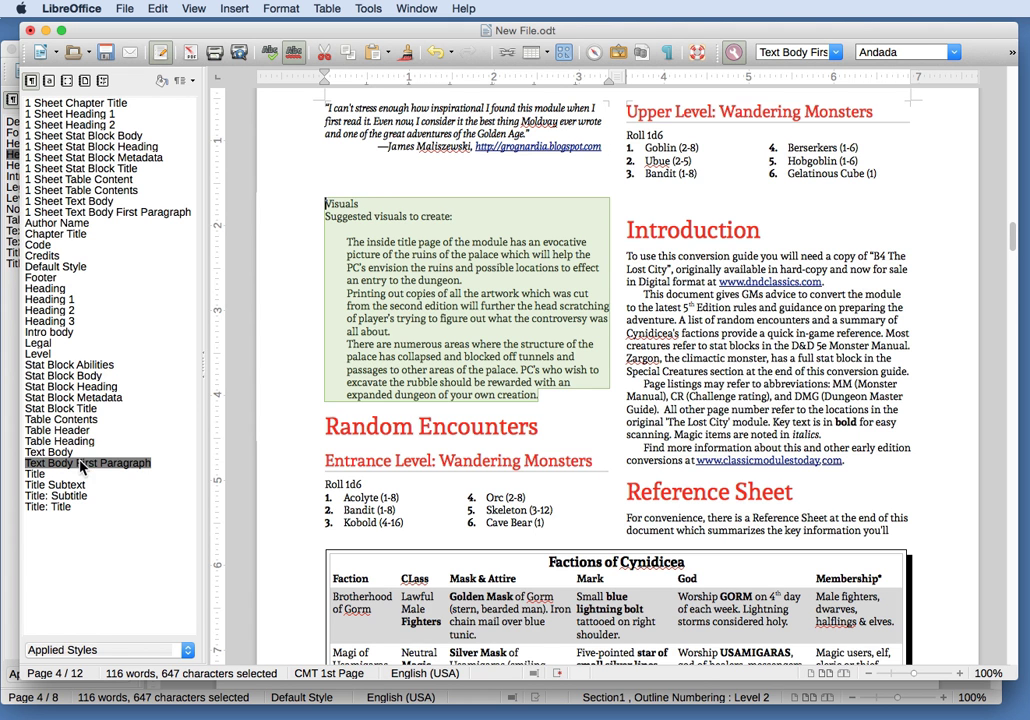
pyautogui.click(347, 242)
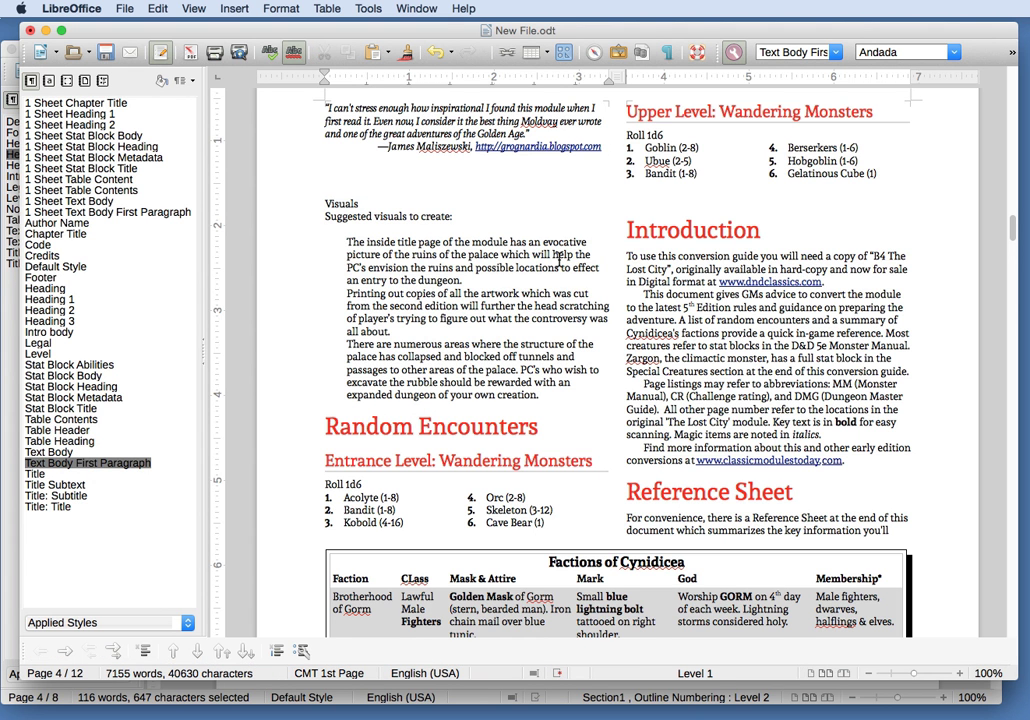
pyautogui.press('BackSpace')
pyautogui.press('Return')
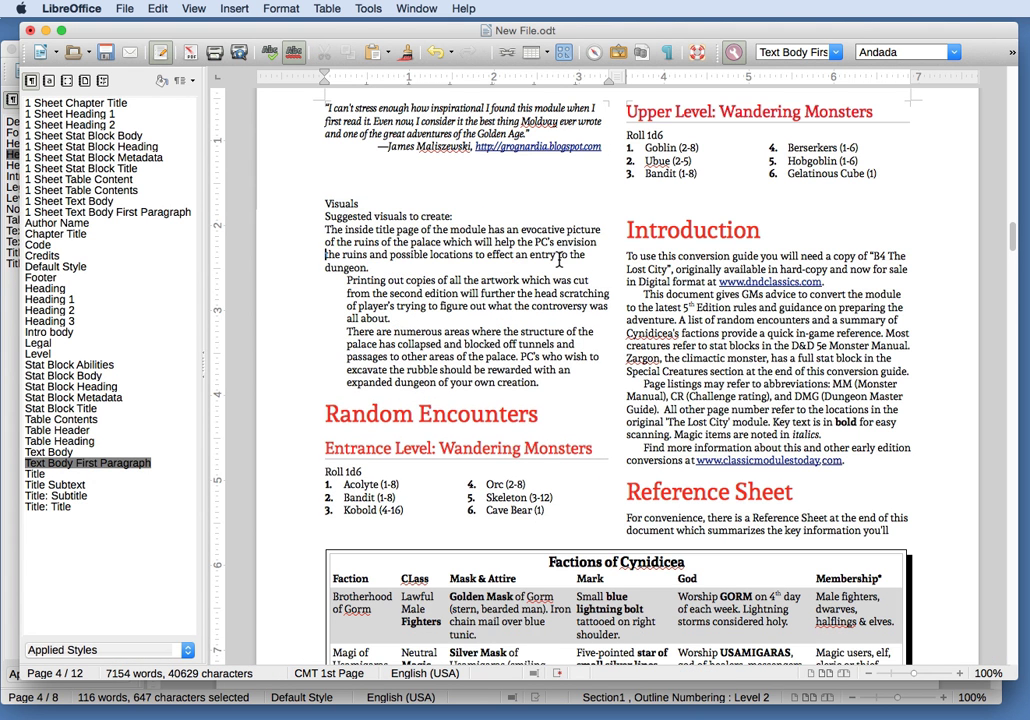
pyautogui.press('BackSpace')
pyautogui.press('Return')
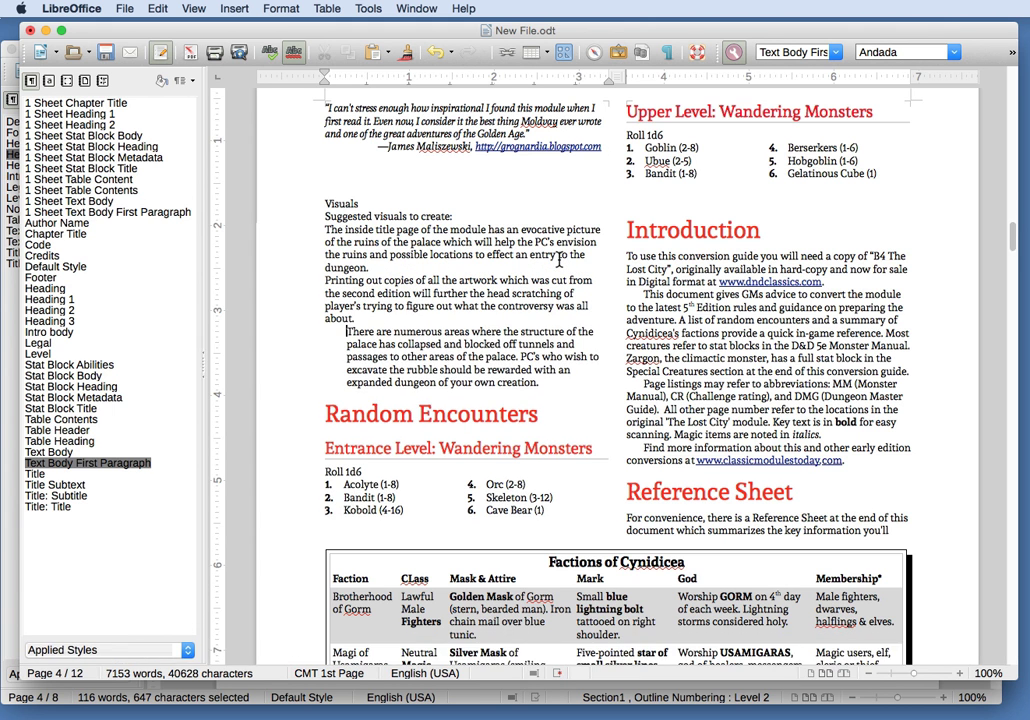
pyautogui.press('BackSpace')
pyautogui.press('Return')
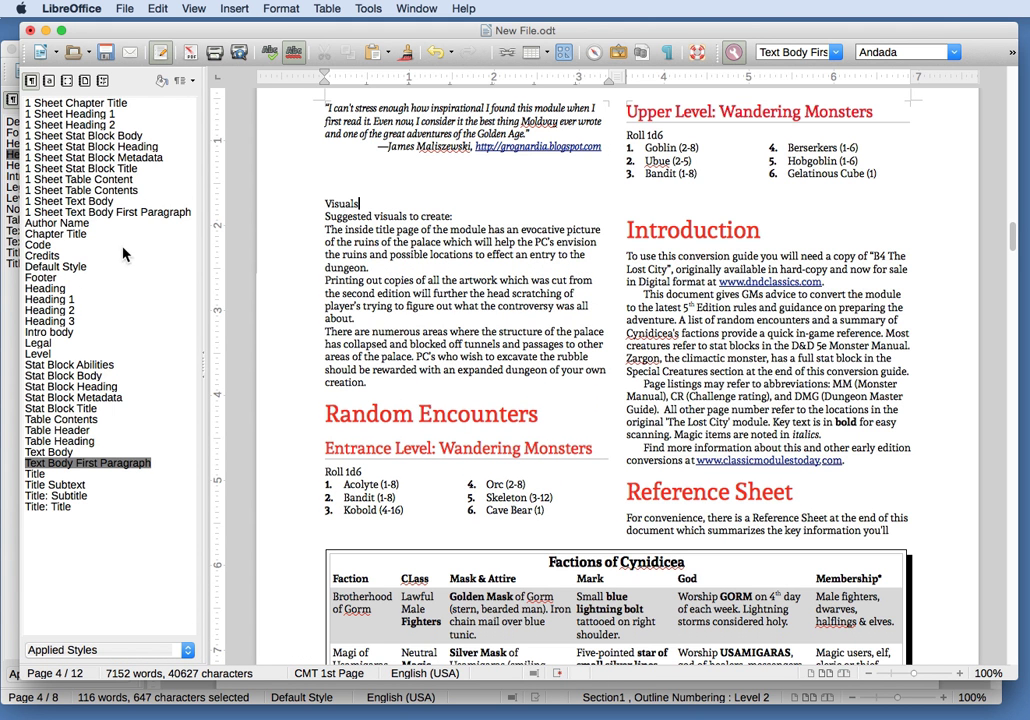
# Apply Heading 1 to the Visuals title and the List M list style to the three suggestions below it.
pyautogui.doubleClick(50, 299)
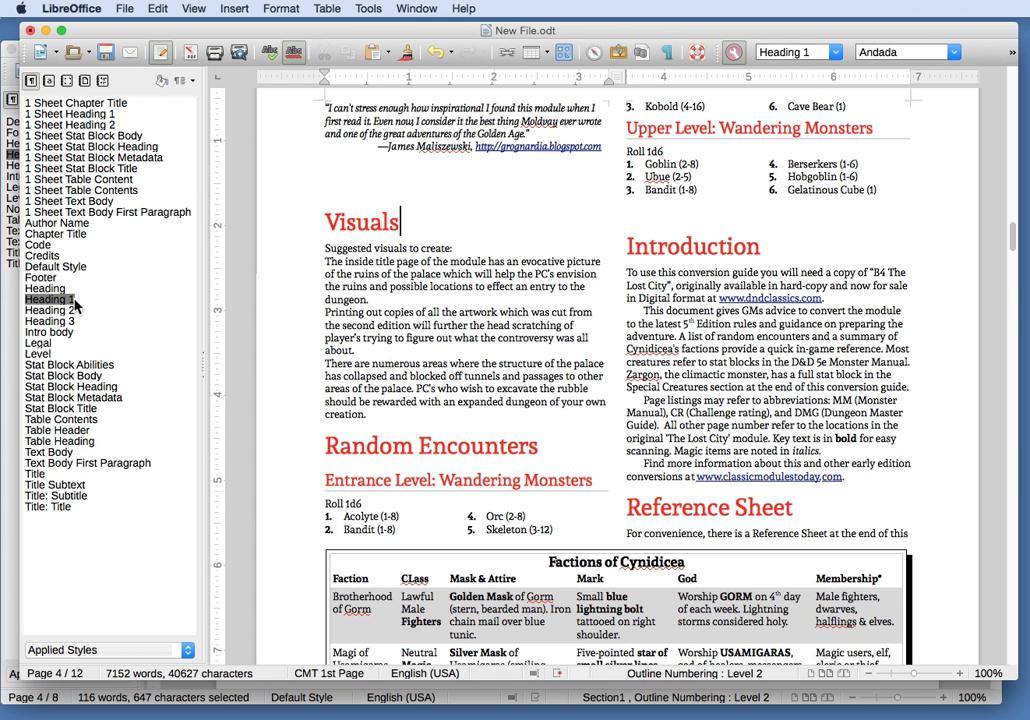
pyautogui.click(431, 248)
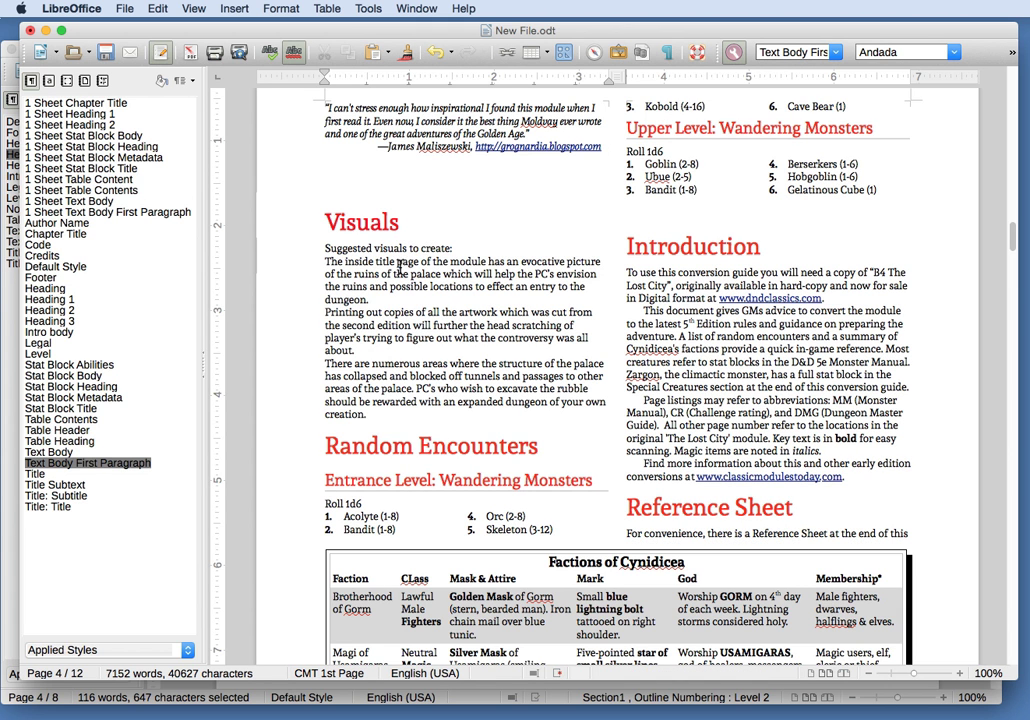
pyautogui.moveTo(386, 262); pyautogui.dragTo(383, 411)
pyautogui.click(102, 80)
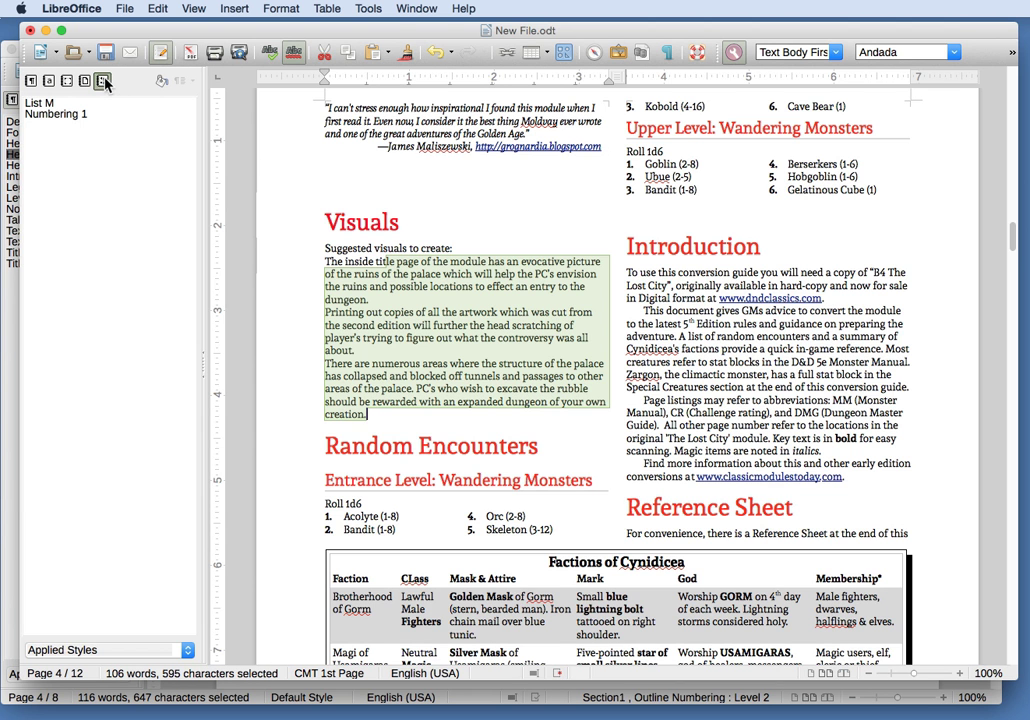
pyautogui.doubleClick(38, 102)
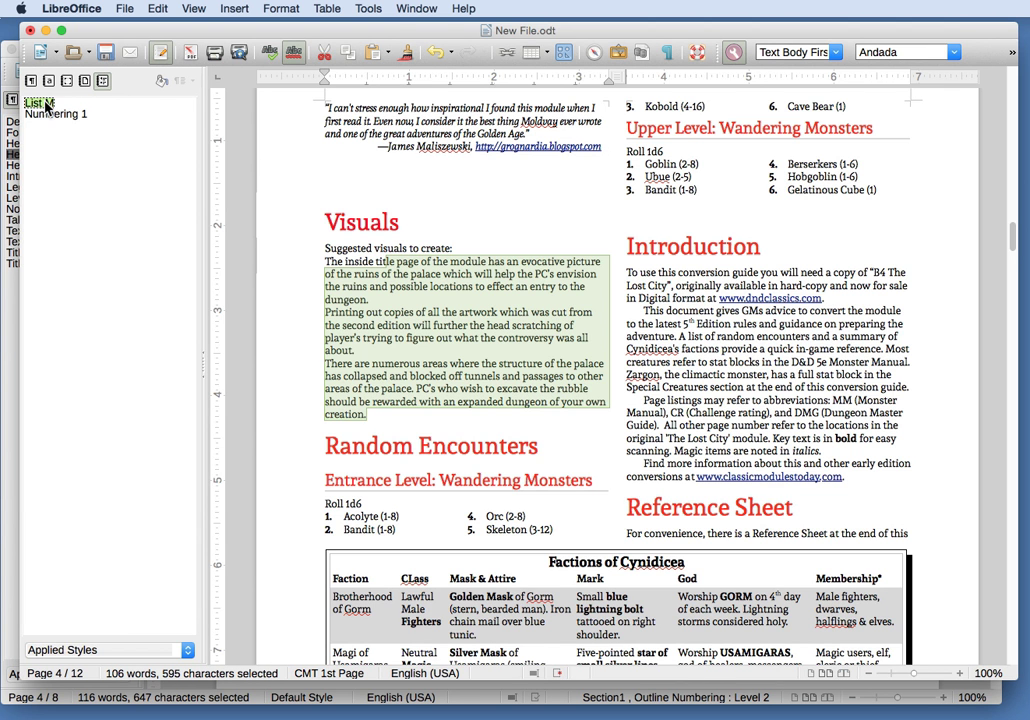
pyautogui.click(450, 299)
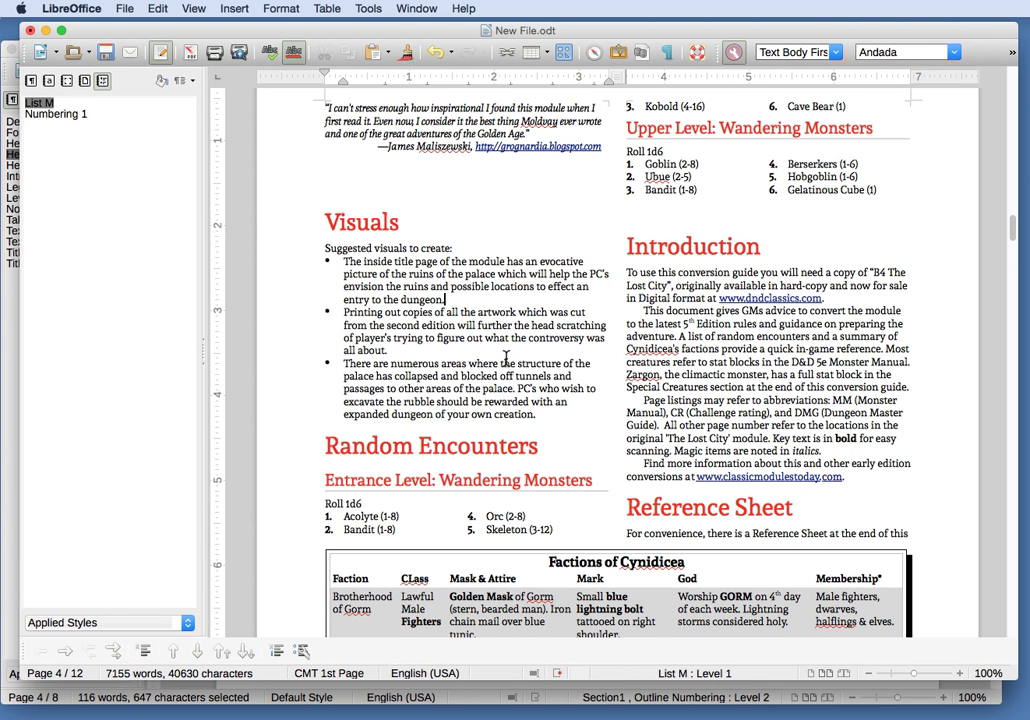
# Examine the remaining B3 sections in B3 second attempt (1).odt, such as Notable NPC's and Magic Items, against the layout of New File.odt.
pyautogui.press('super+grave')
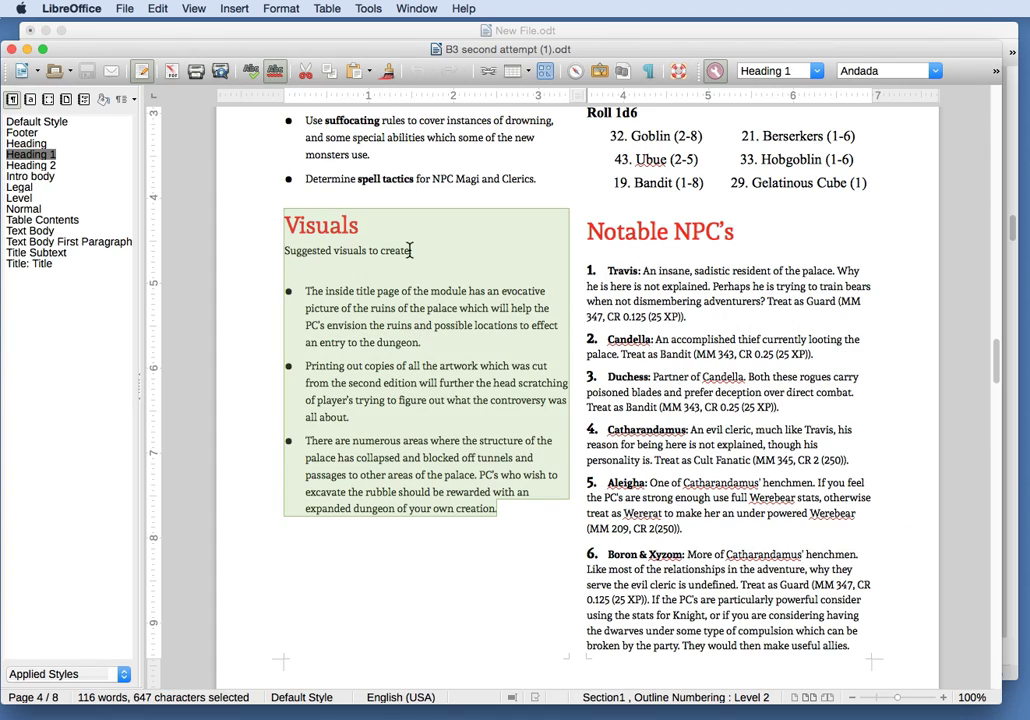
pyautogui.click(426, 273)
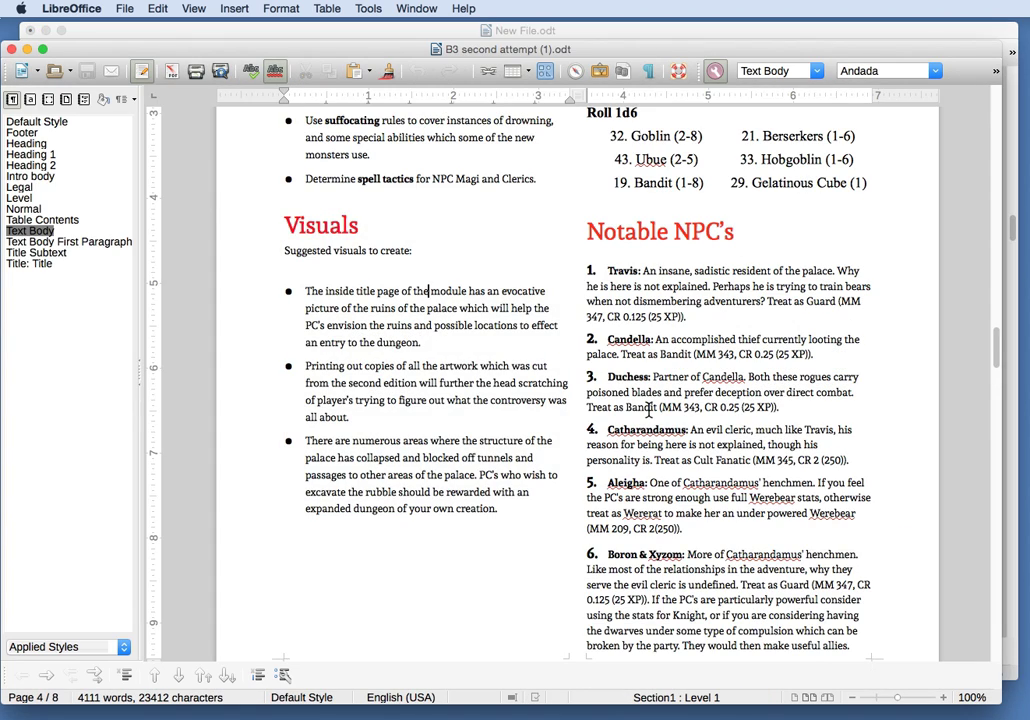
pyautogui.scroll(-4, 648, 408)
pyautogui.scroll(5, 648, 405)
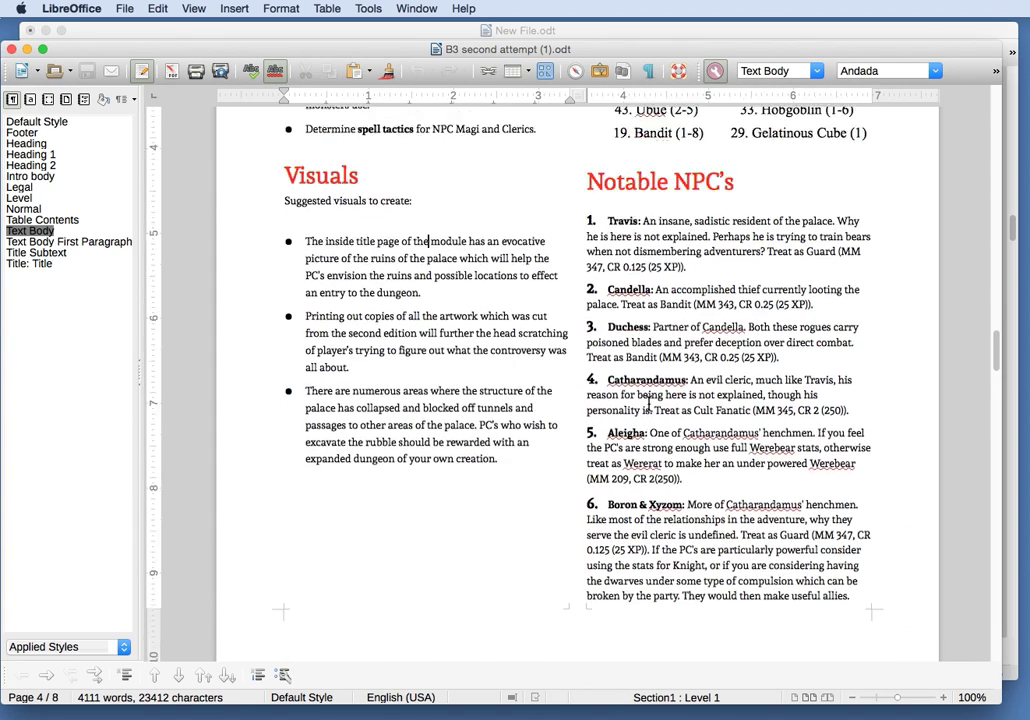
pyautogui.scroll(5, 648, 403)
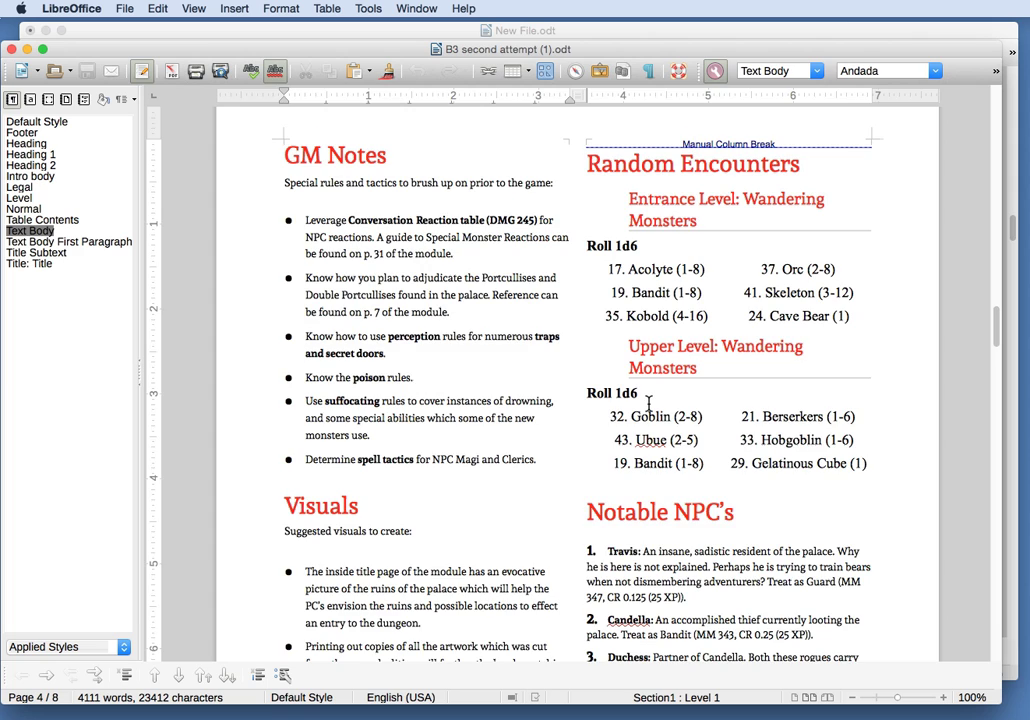
pyautogui.scroll(-12, 648, 403)
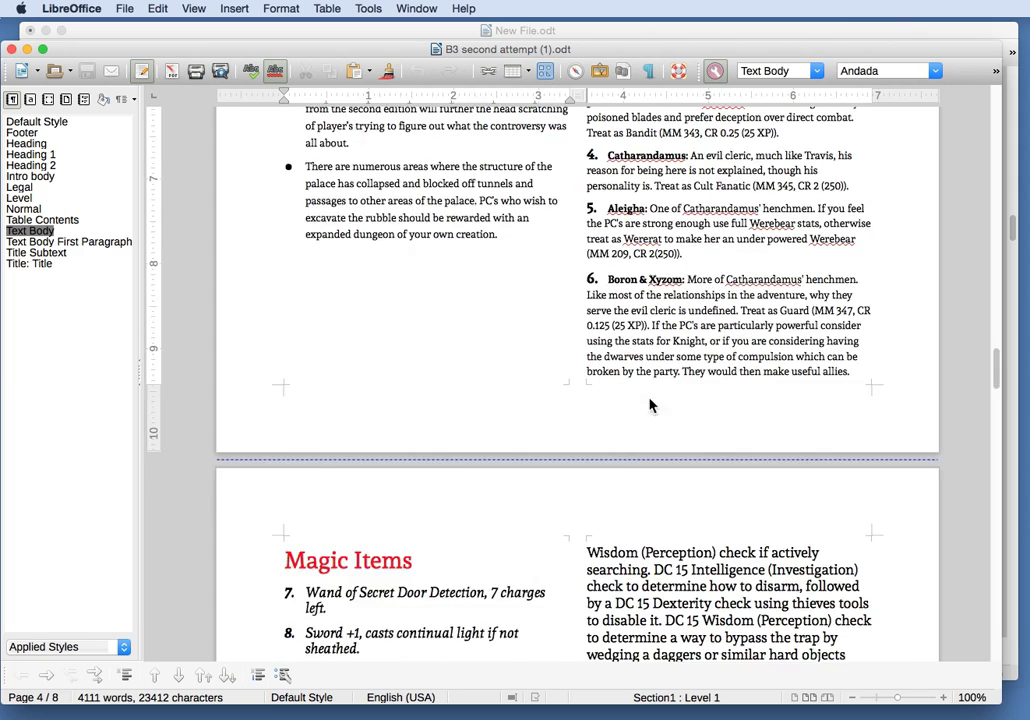
pyautogui.press('super+grave')
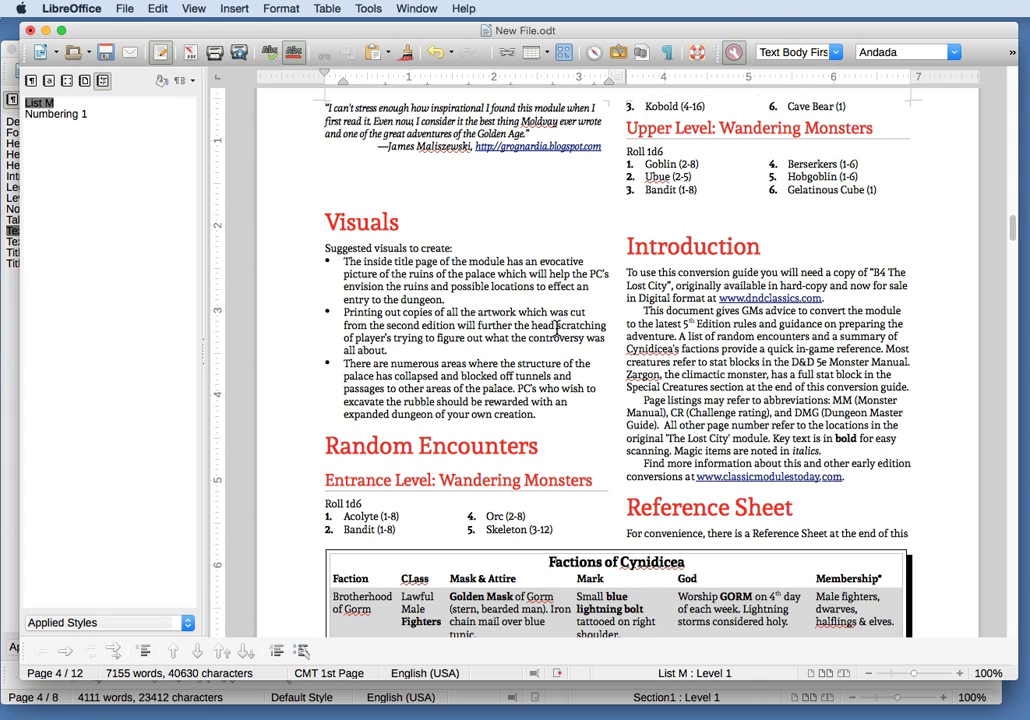
pyautogui.scroll(-6, 557, 329)
pyautogui.press('super+grave')
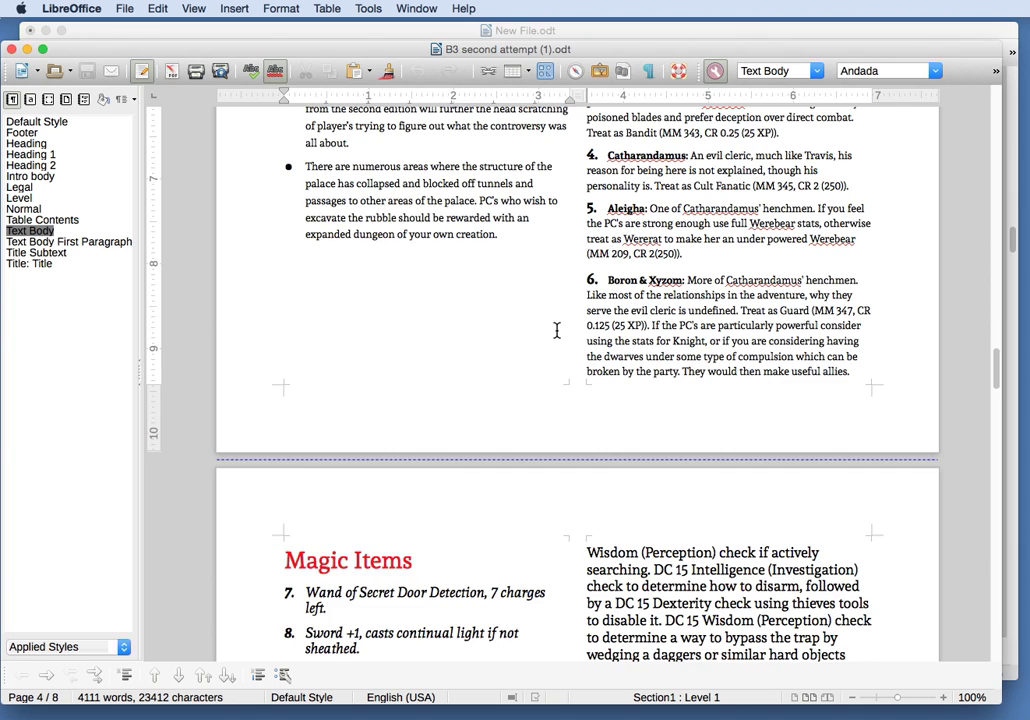
pyautogui.scroll(-3, 557, 329)
pyautogui.press('super+grave')
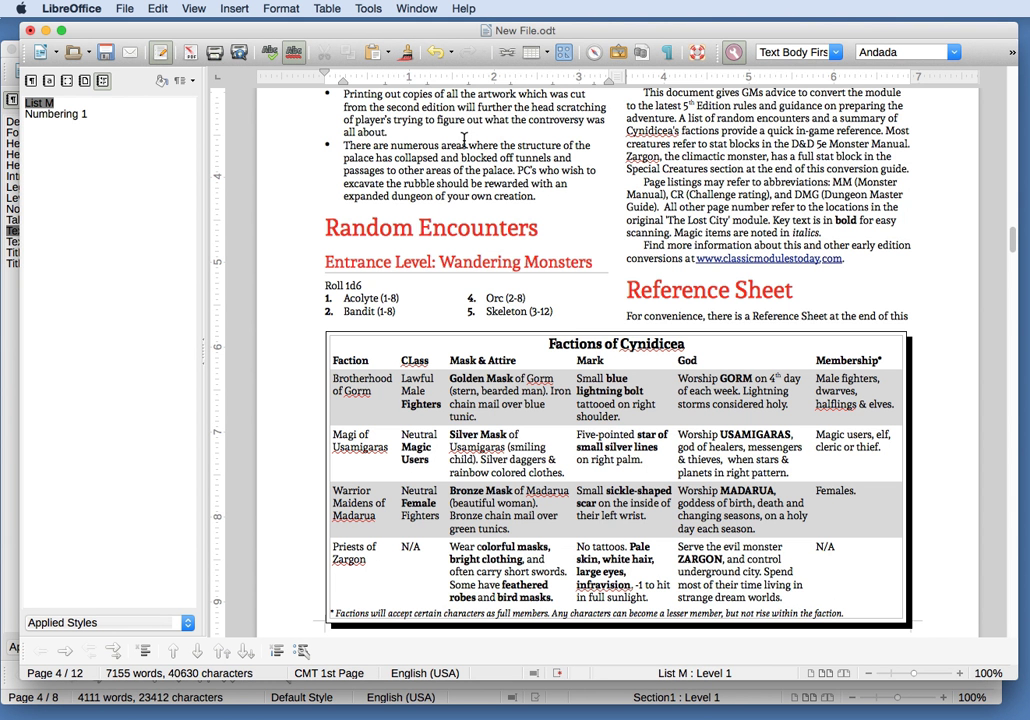
# Move the Factions of Cynidicea frame on page 8 of New File.odt slightly right and down, to position about 0.31 / 7.62.
pyautogui.scroll(-20, 563, 186)
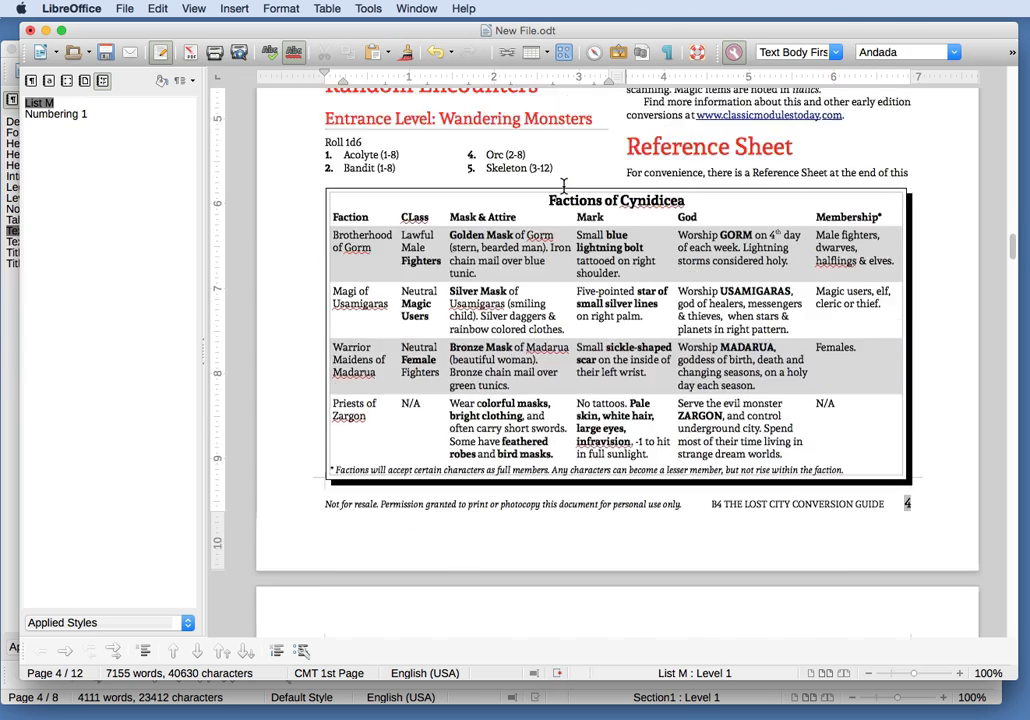
pyautogui.scroll(-20, 563, 186)
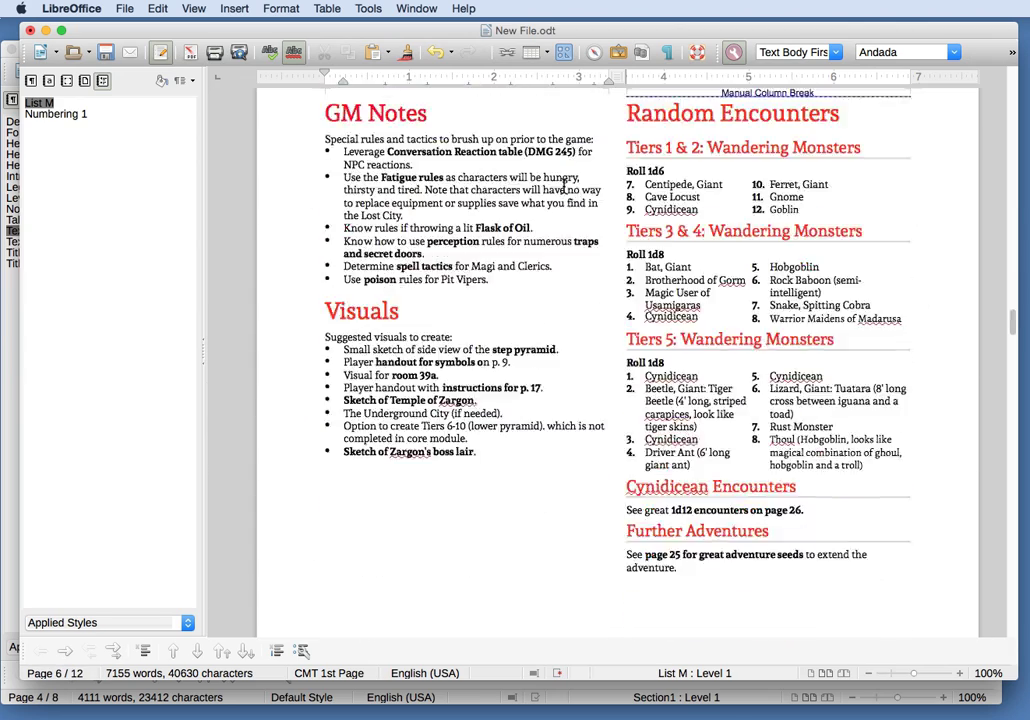
pyautogui.scroll(-20, 563, 186)
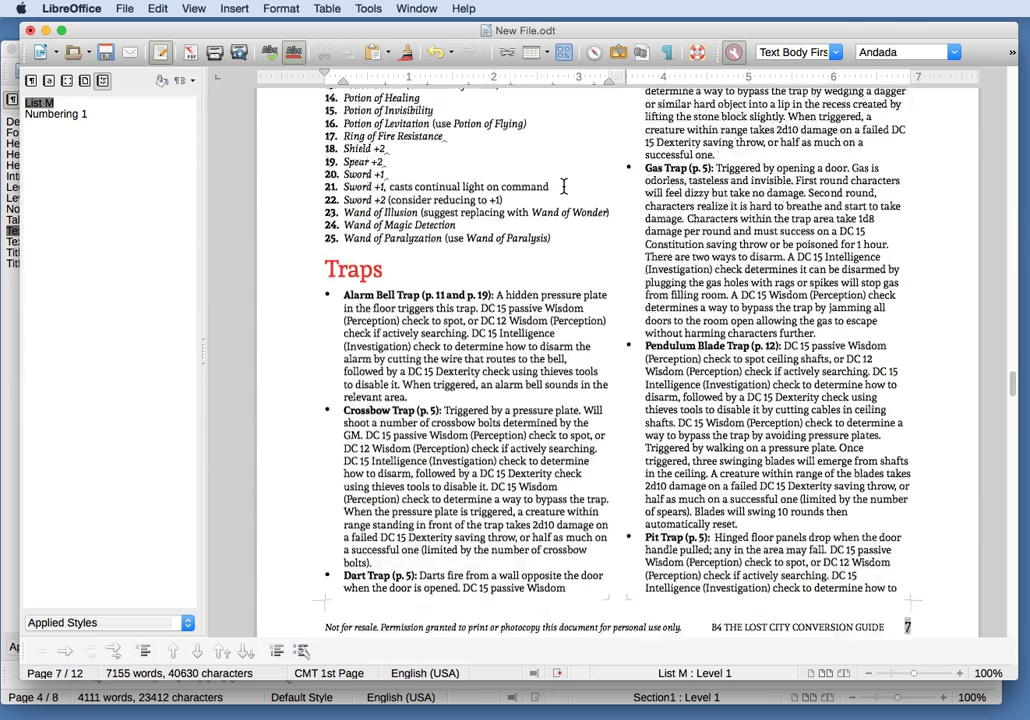
pyautogui.scroll(-15, 563, 186)
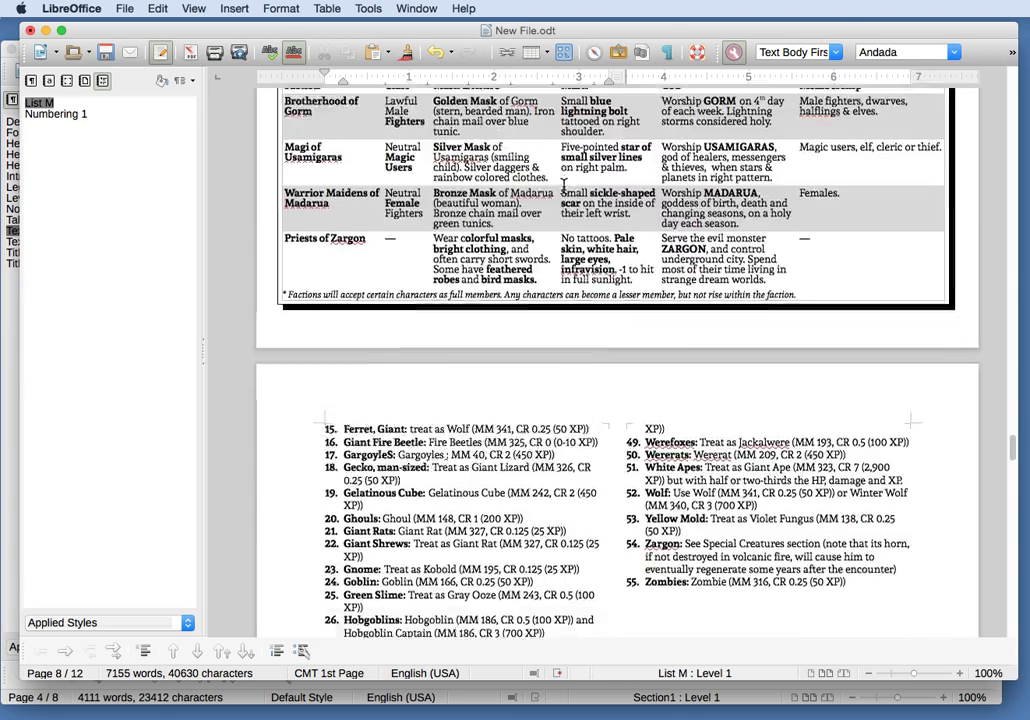
pyautogui.scroll(8, 563, 186)
pyautogui.scroll(5, 563, 186)
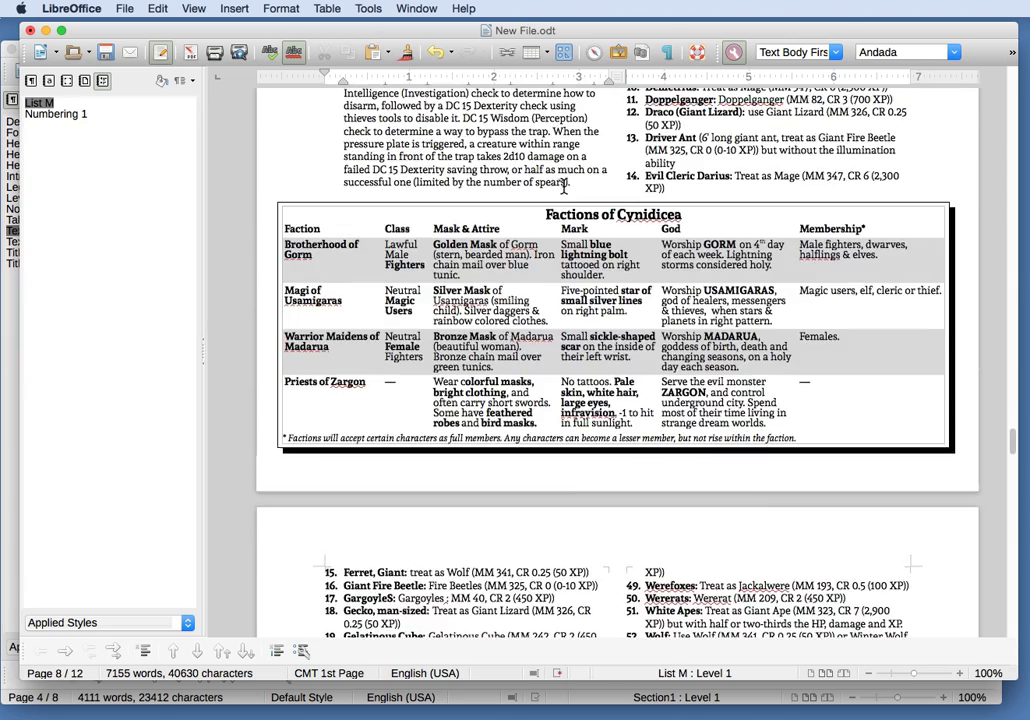
pyautogui.click(547, 206)
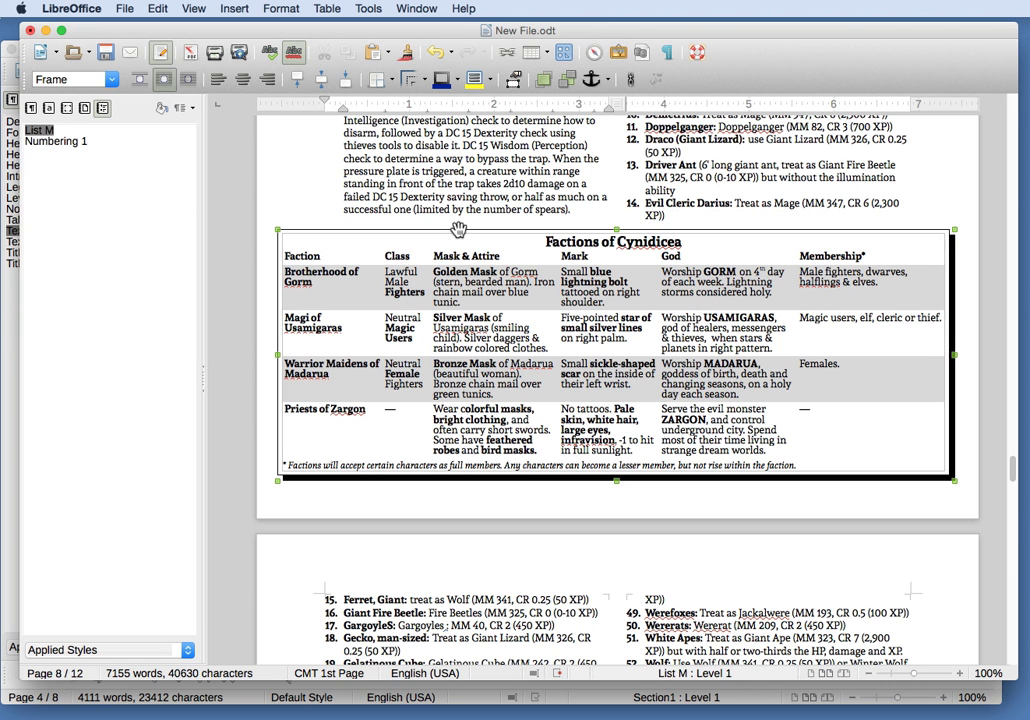
pyautogui.moveTo(456, 229)
pyautogui.mouseDown()
pyautogui.moveTo(469, 192)
pyautogui.moveTo(463, 232)
pyautogui.mouseUp()
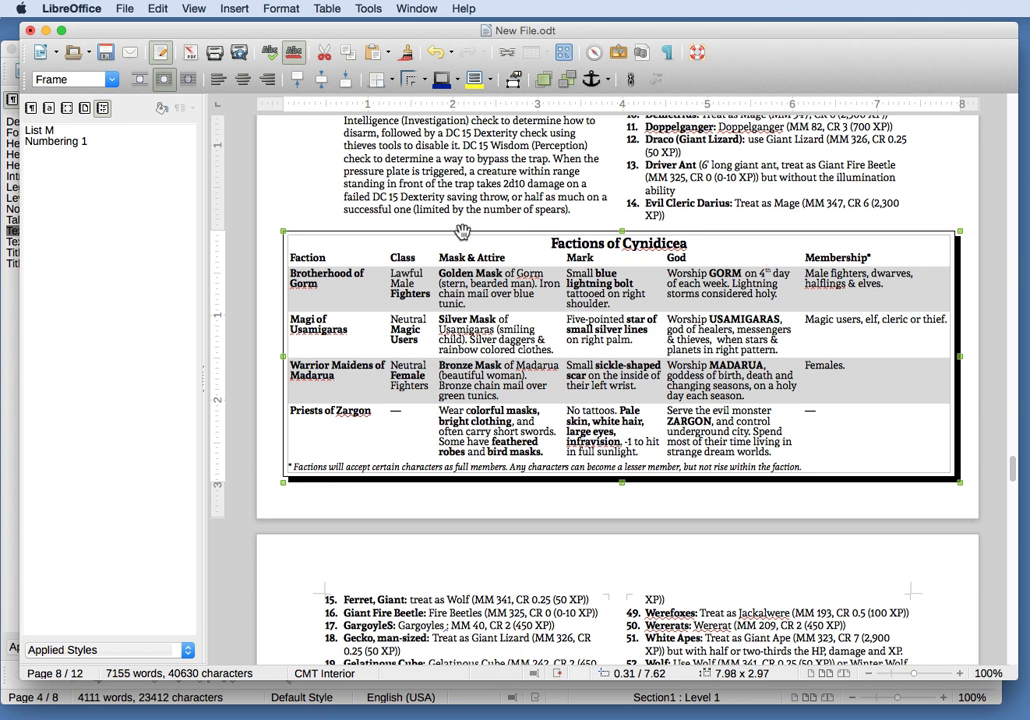
# Narrow the Factions of Cynidicea frame on page 8 from its left side to a width of about 5.46.
pyautogui.scroll(-2, 462, 232)
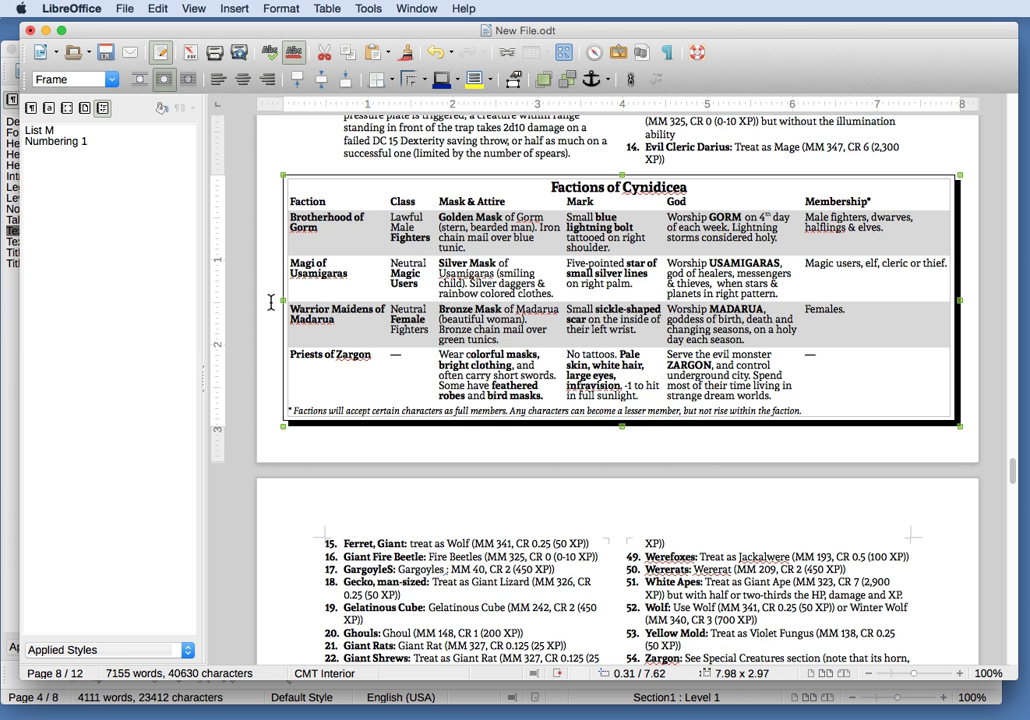
pyautogui.moveTo(282, 301); pyautogui.dragTo(497, 292)
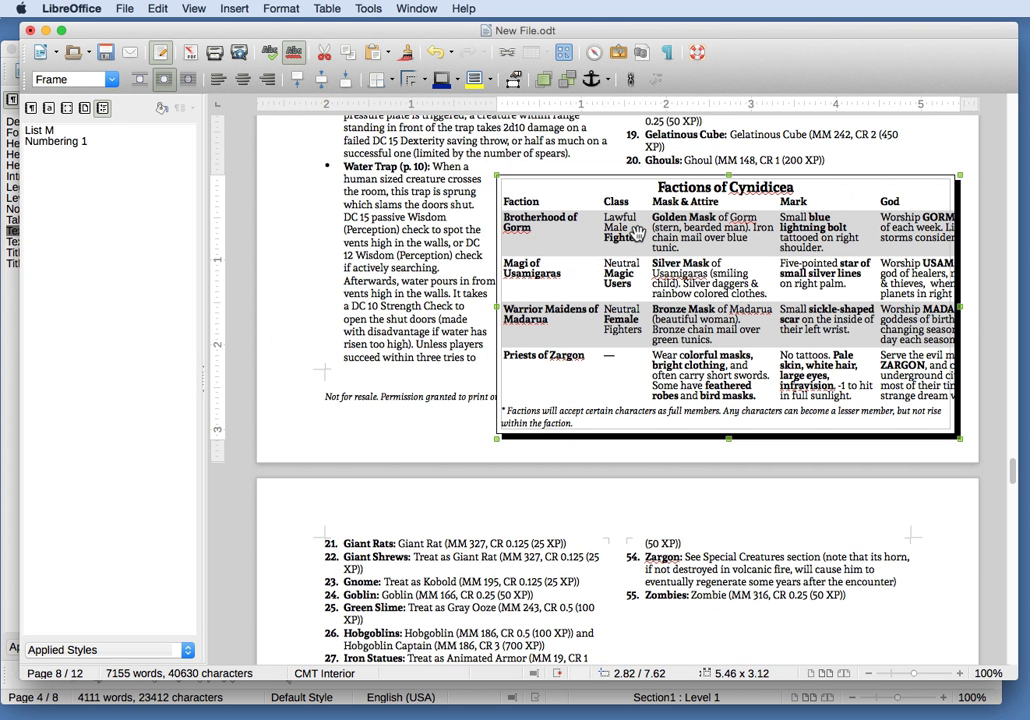
pyautogui.click(530, 238)
pyautogui.rightClick(532, 236)
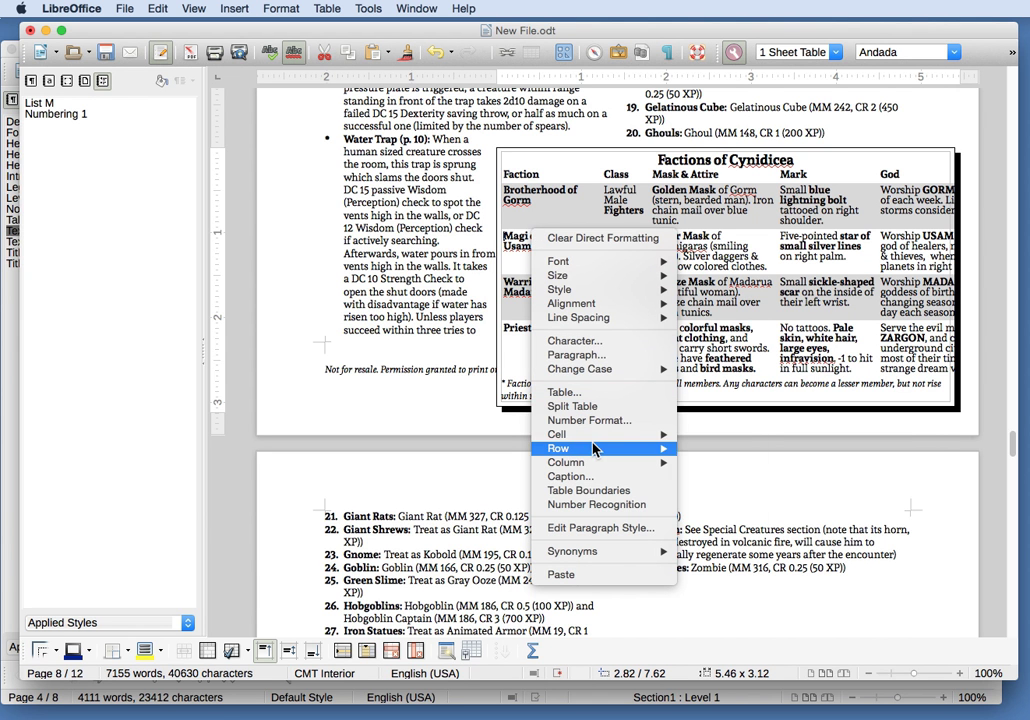
pyautogui.click(397, 278)
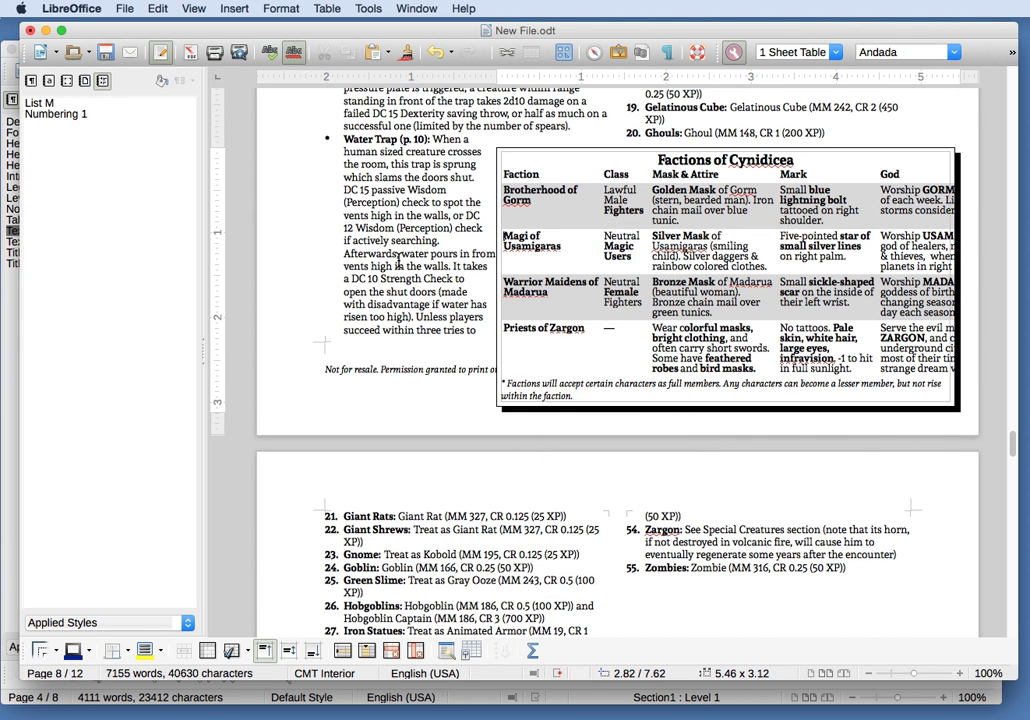
# Examine the B4 The Lost City Reference Sheet and the paragraph styles used by its trap text, main title and Random Encounters heading.
pyautogui.scroll(-6, 398, 270)
pyautogui.scroll(-10, 398, 262)
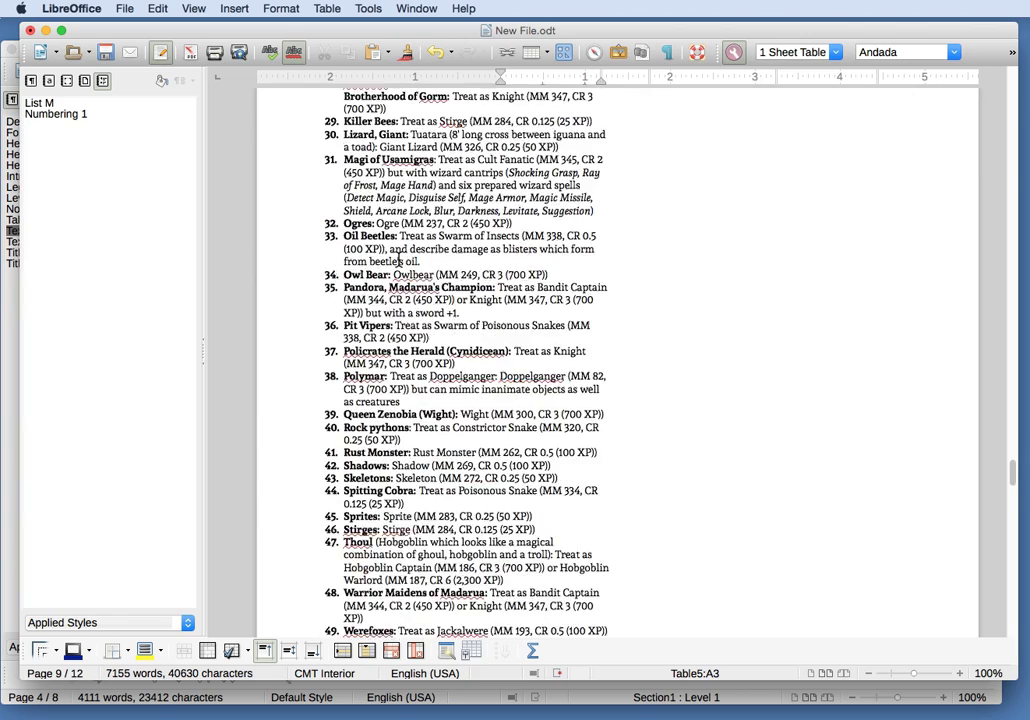
pyautogui.scroll(-15, 398, 262)
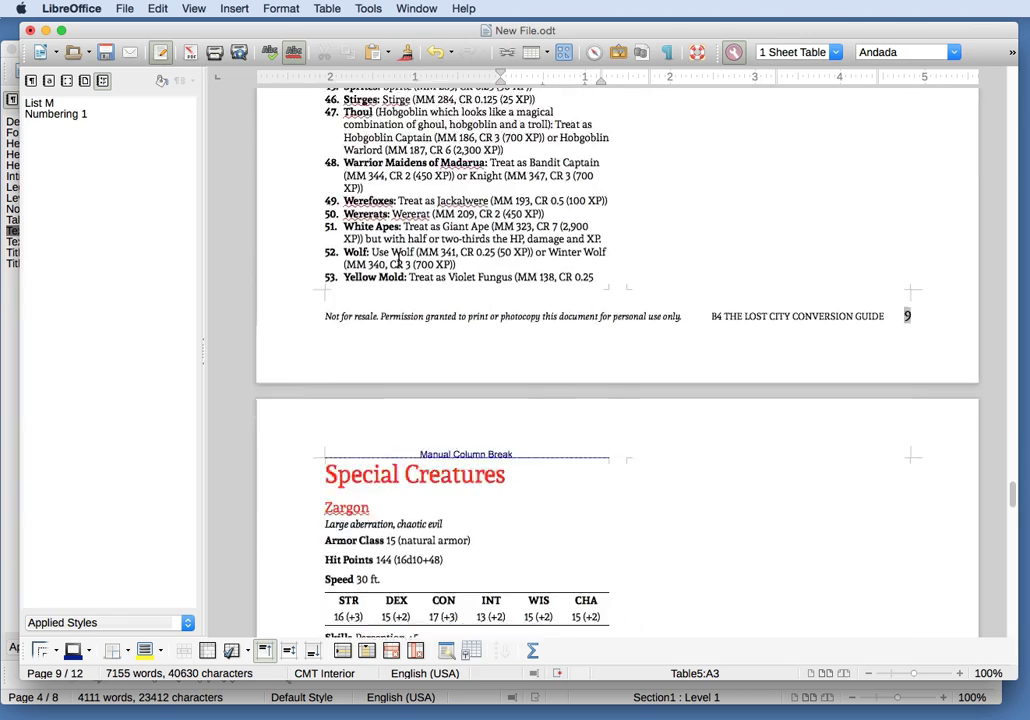
pyautogui.scroll(-8, 398, 259)
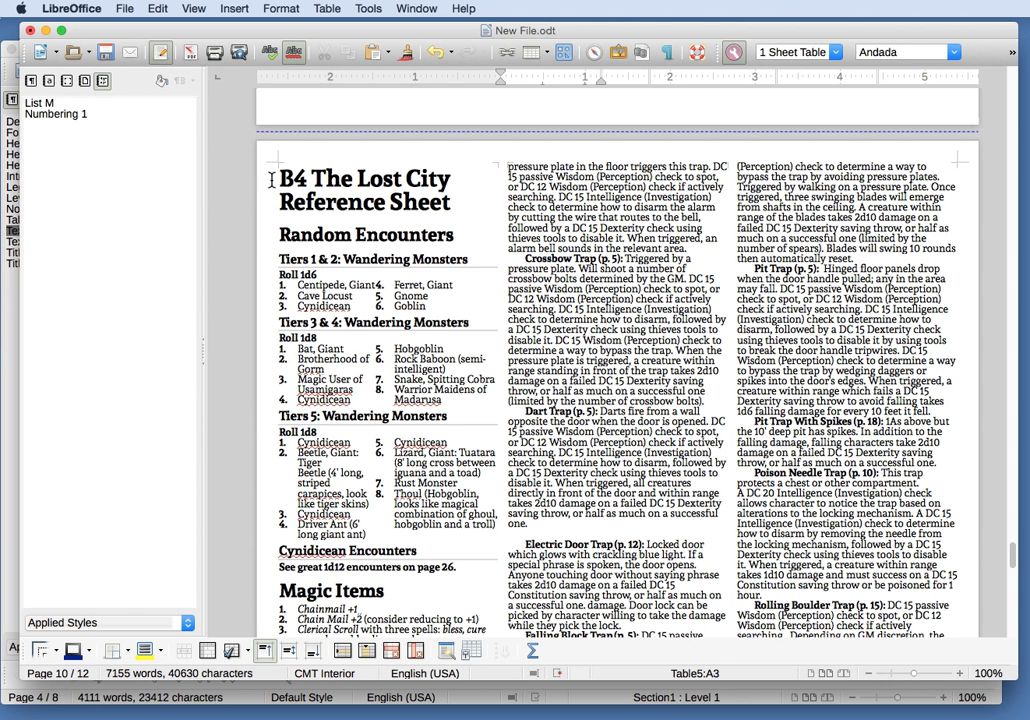
pyautogui.click(541, 197)
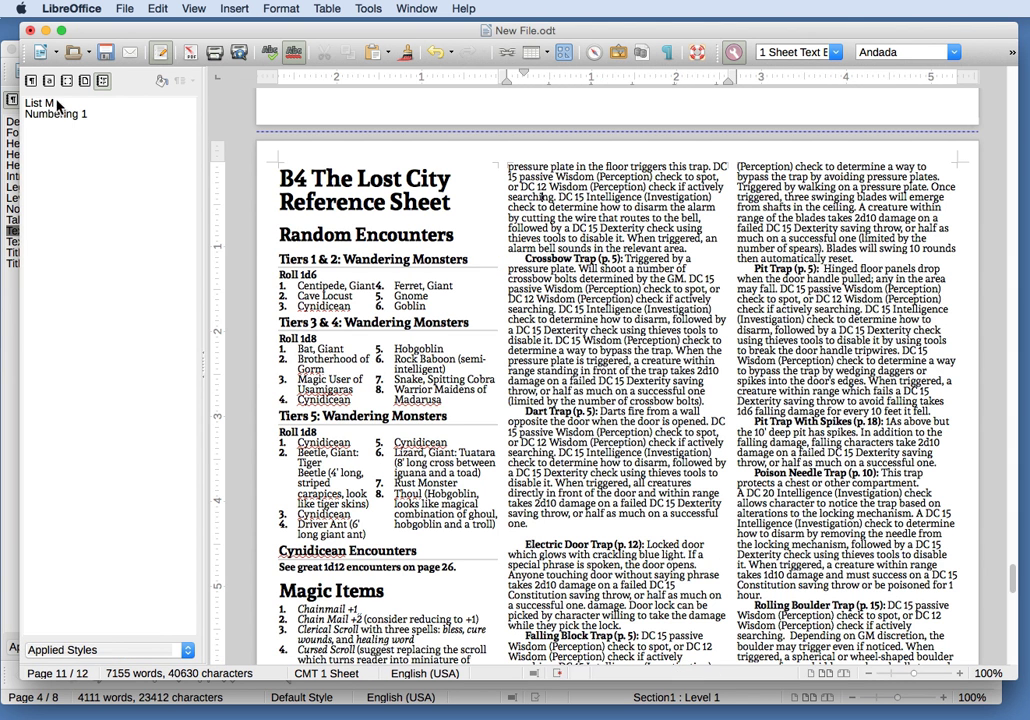
pyautogui.click(31, 80)
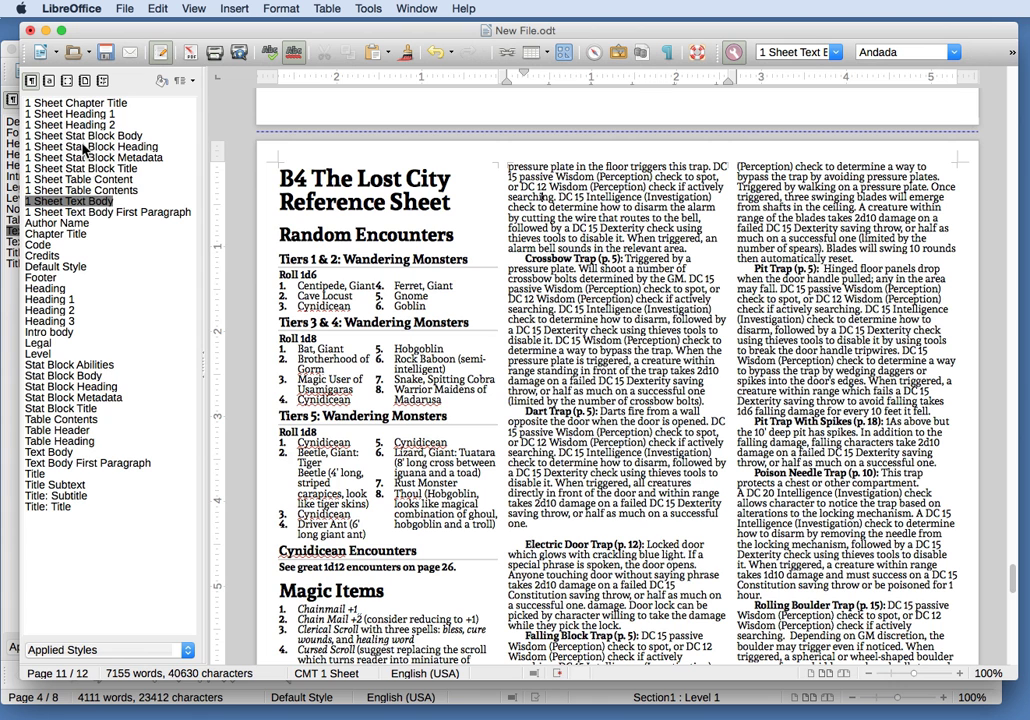
pyautogui.click(323, 178)
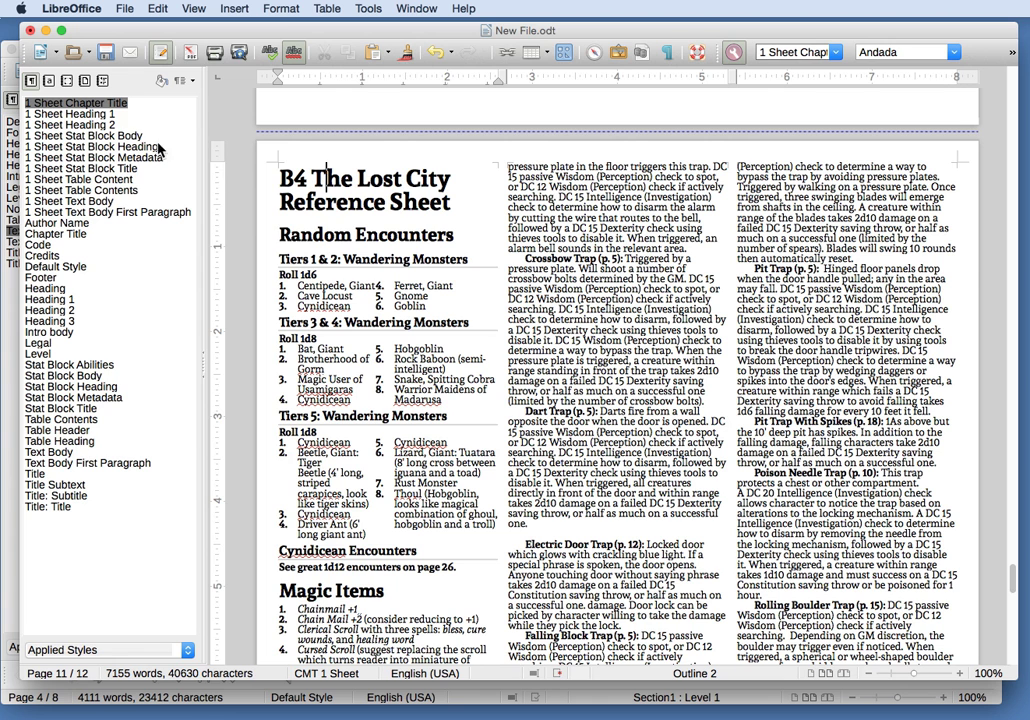
pyautogui.click(310, 234)
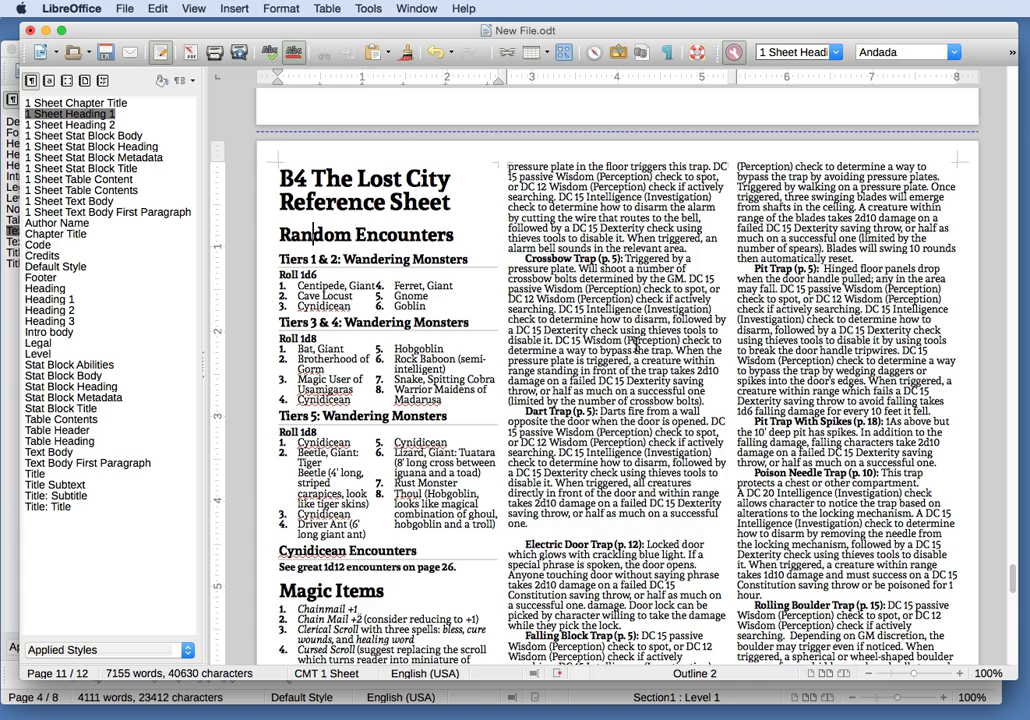
pyautogui.scroll(-10, 638, 349)
pyautogui.scroll(-13, 637, 345)
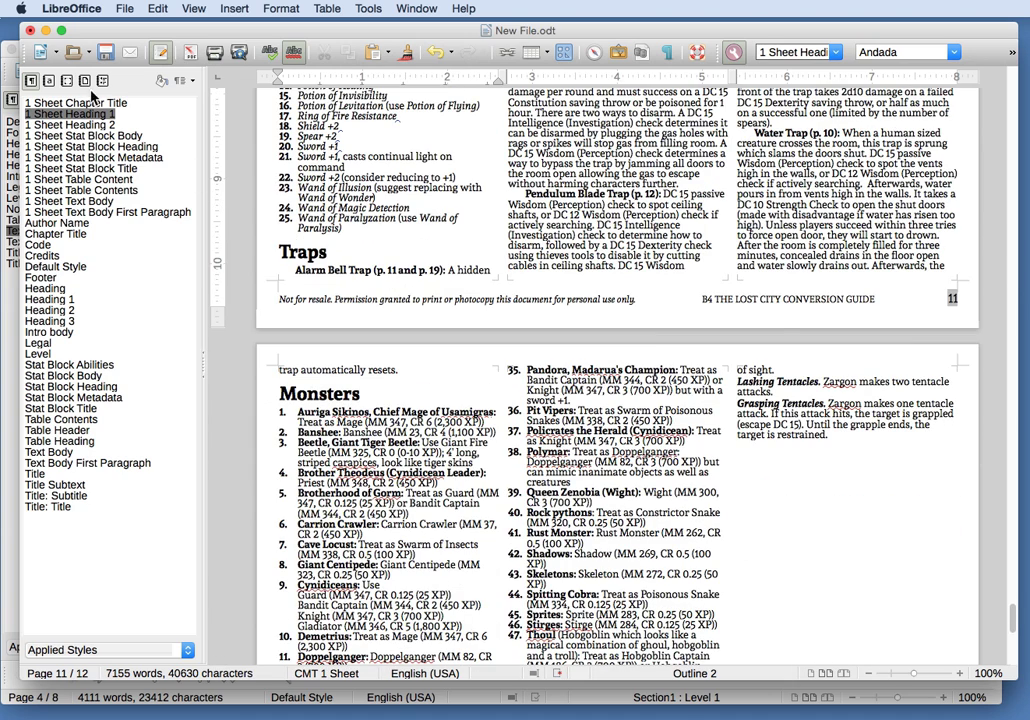
# Compare the page styles of the Reference Sheet and the Special Creatures page, along with their column layouts.
pyautogui.click(86, 81)
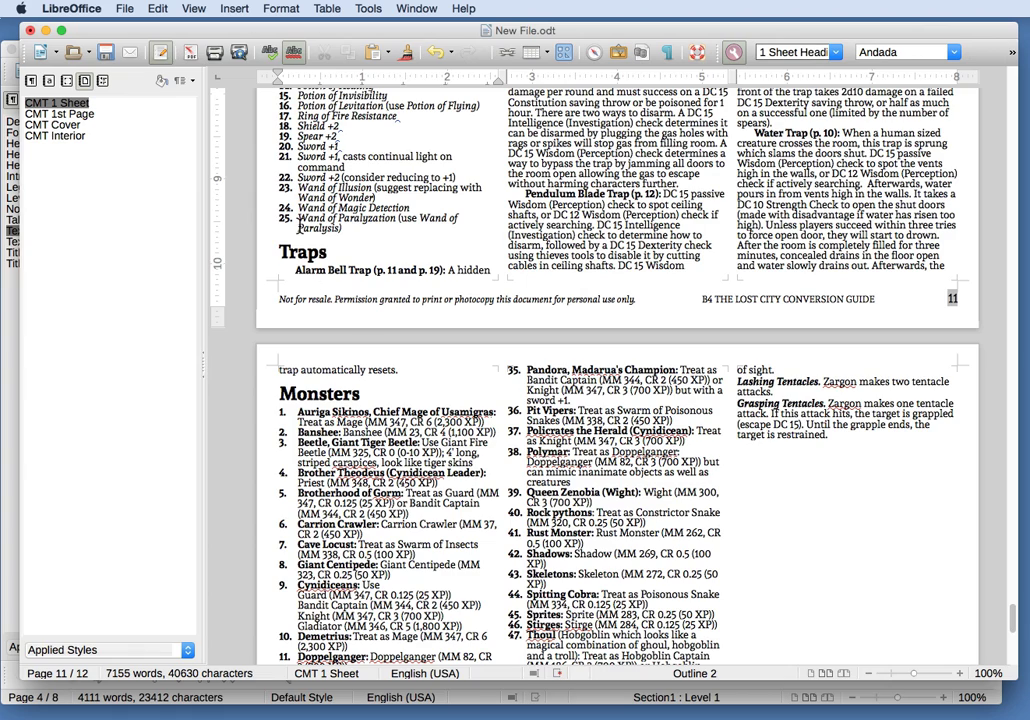
pyautogui.scroll(20, 312, 205)
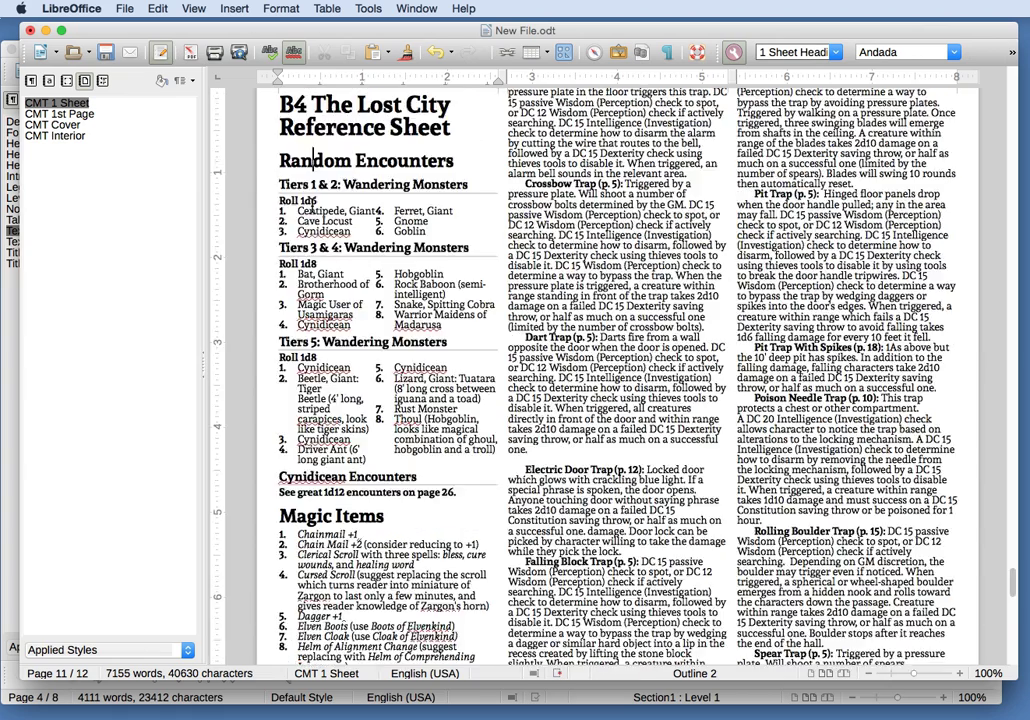
pyautogui.click(362, 167)
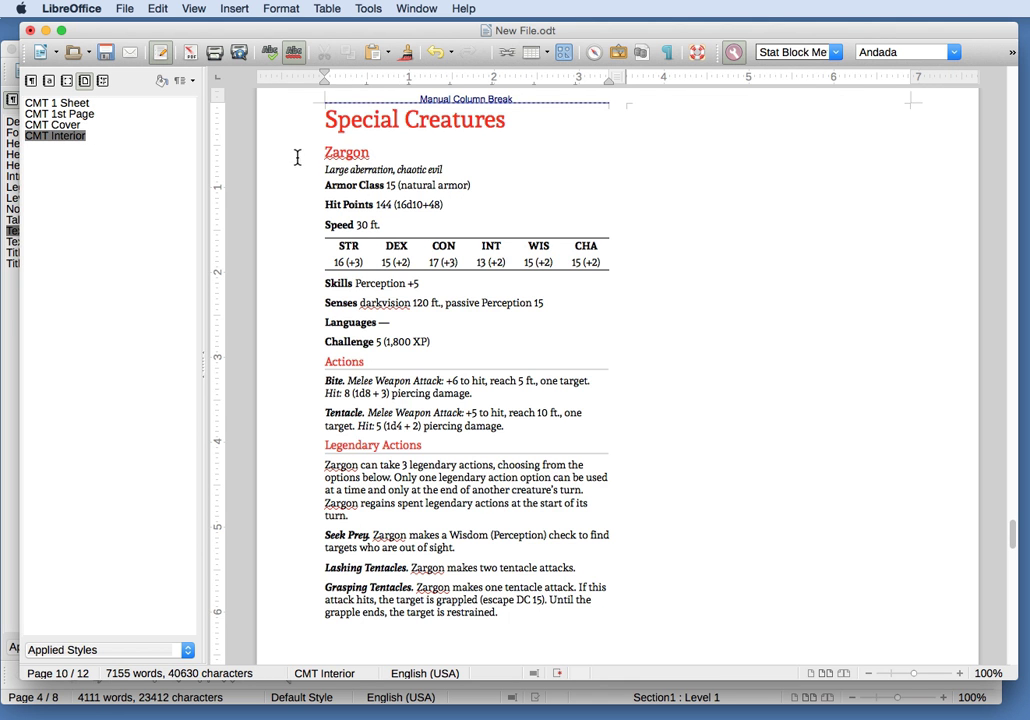
pyautogui.scroll(-5, 381, 228)
pyautogui.scroll(10, 381, 228)
pyautogui.scroll(-19, 381, 228)
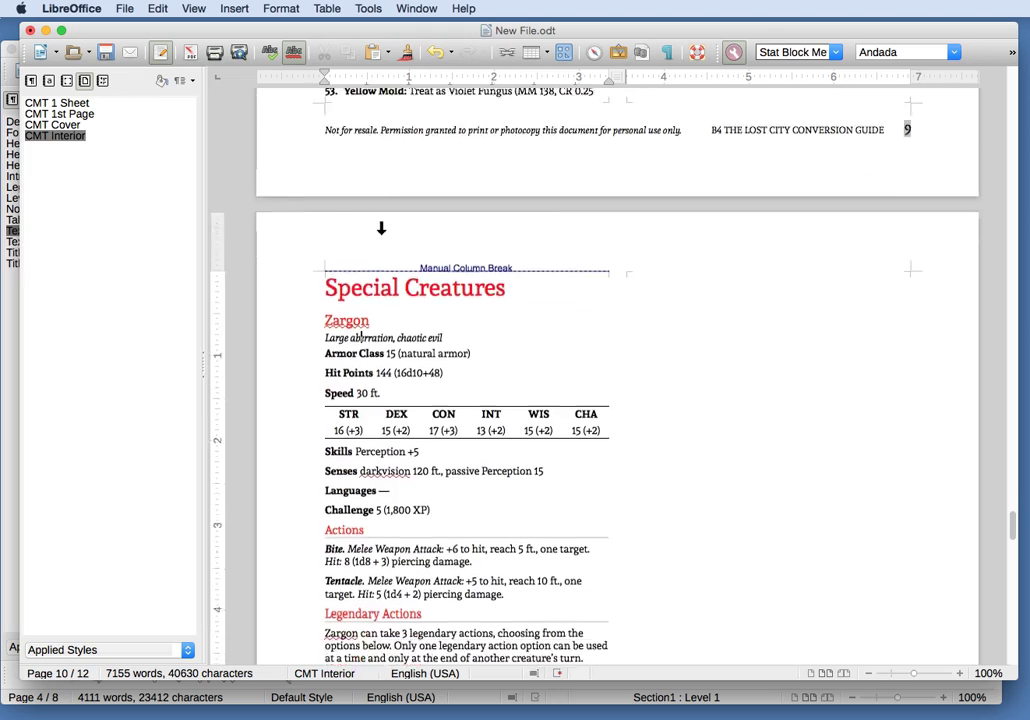
pyautogui.scroll(-5, 381, 228)
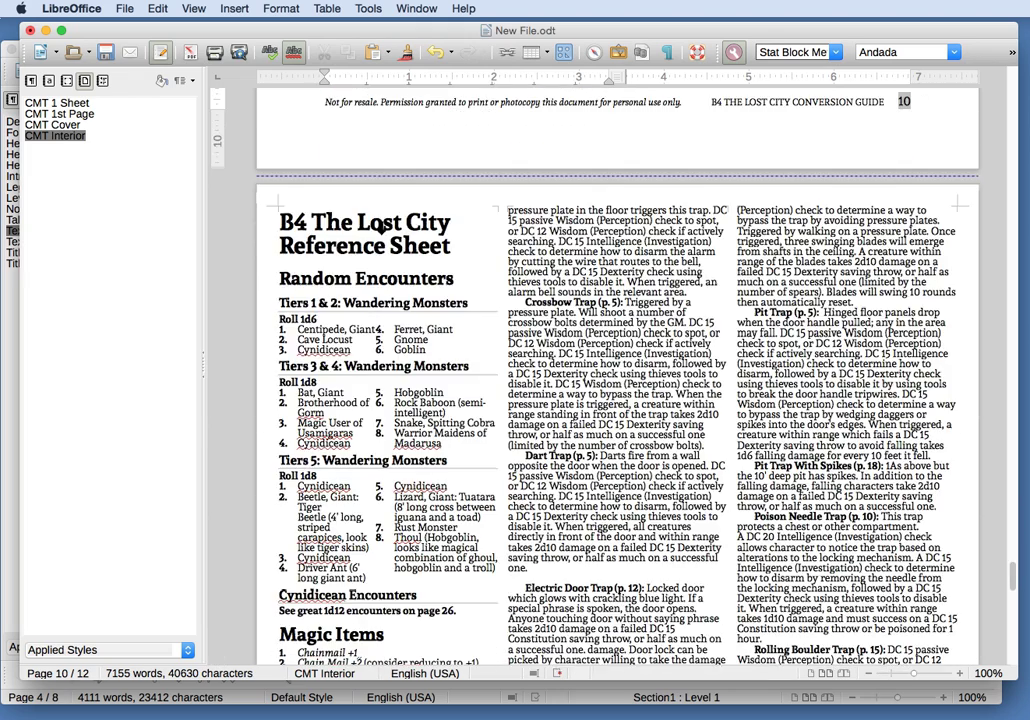
pyautogui.scroll(-15, 456, 318)
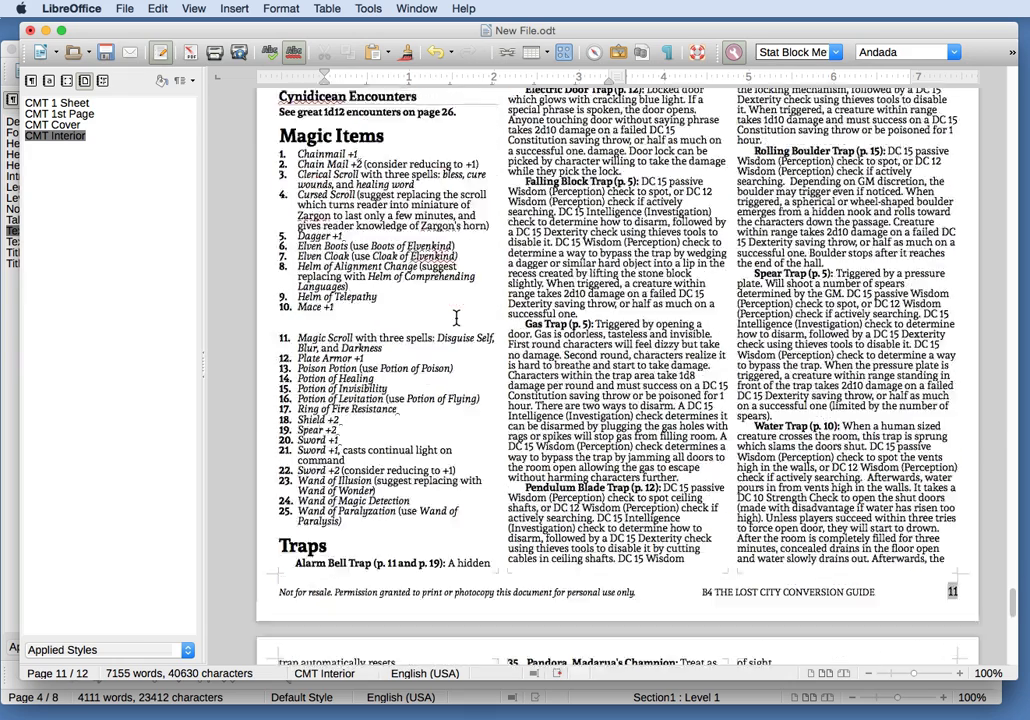
pyautogui.scroll(-5, 456, 318)
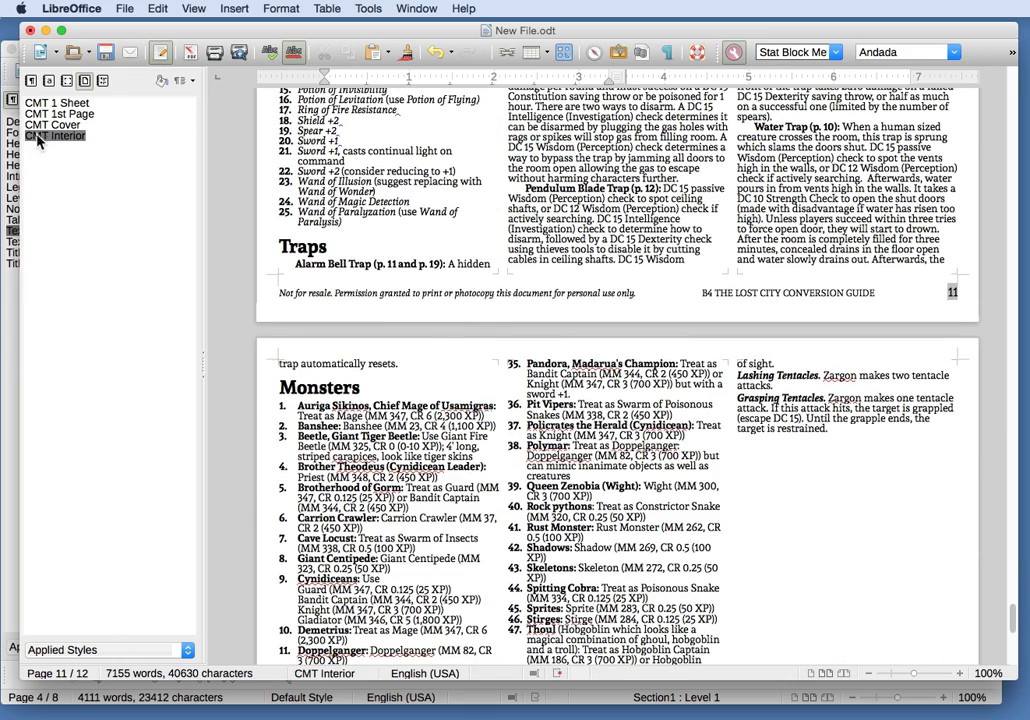
# Browse the applied paragraph, character and page styles and the paragraph style choices available for the Reference Sheet text.
pyautogui.click(31, 80)
pyautogui.click(48, 80)
pyautogui.click(85, 81)
pyautogui.click(836, 52)
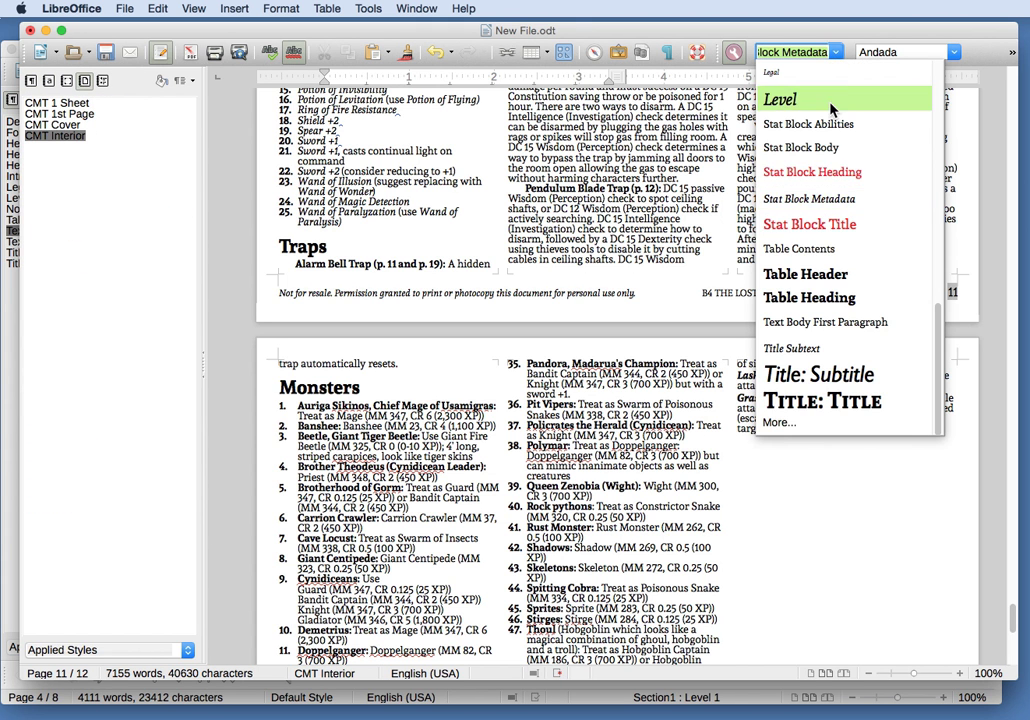
pyautogui.scroll(10, 860, 204)
pyautogui.scroll(-8, 868, 205)
pyautogui.click(590, 187)
pyautogui.click(640, 168)
# Try the Text Body and Text Body First Paragraph styles on the Reference Sheet's Water Trap paragraph, then reapply 1 Sheet Text Body.
pyautogui.moveTo(903, 250); pyautogui.dragTo(756, 130)
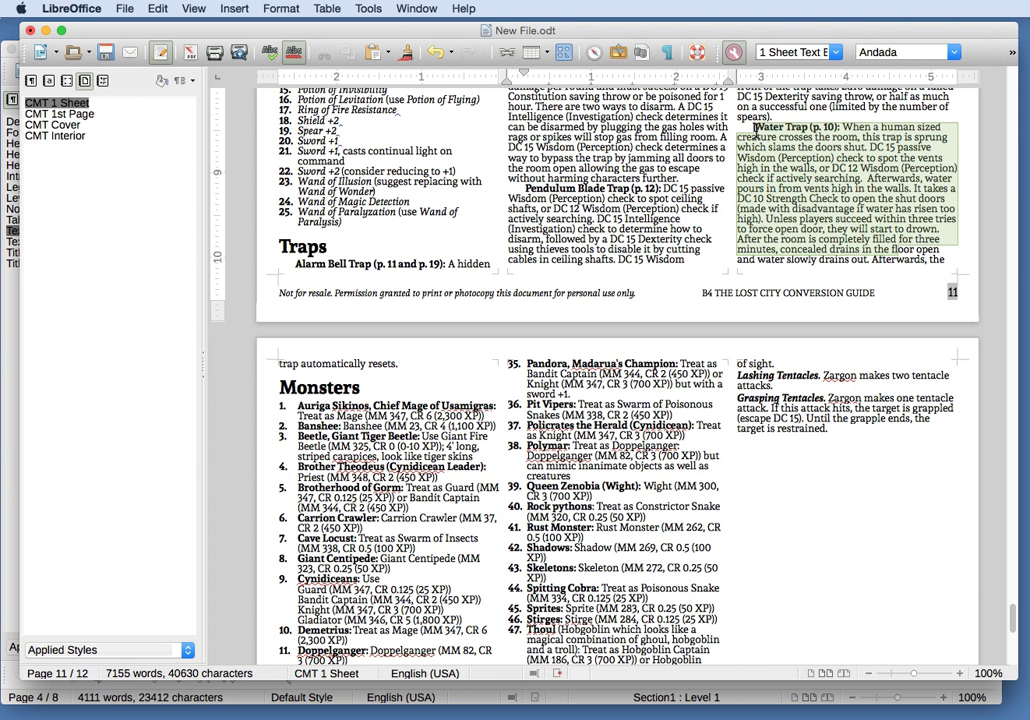
pyautogui.click(836, 52)
pyautogui.scroll(5, 836, 82)
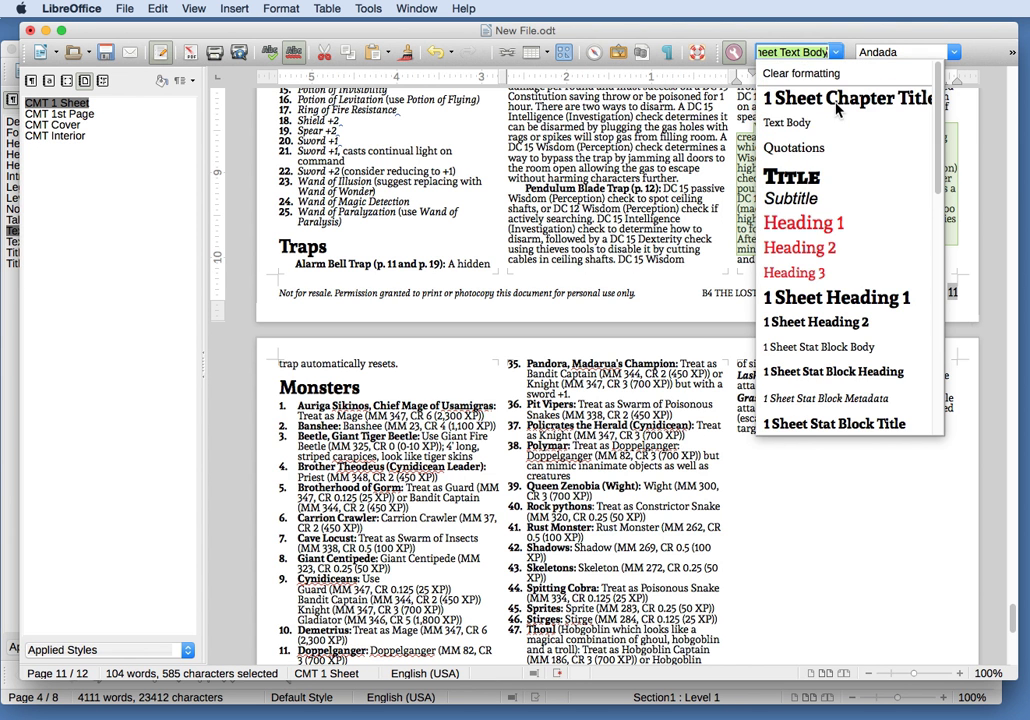
pyautogui.click(835, 75)
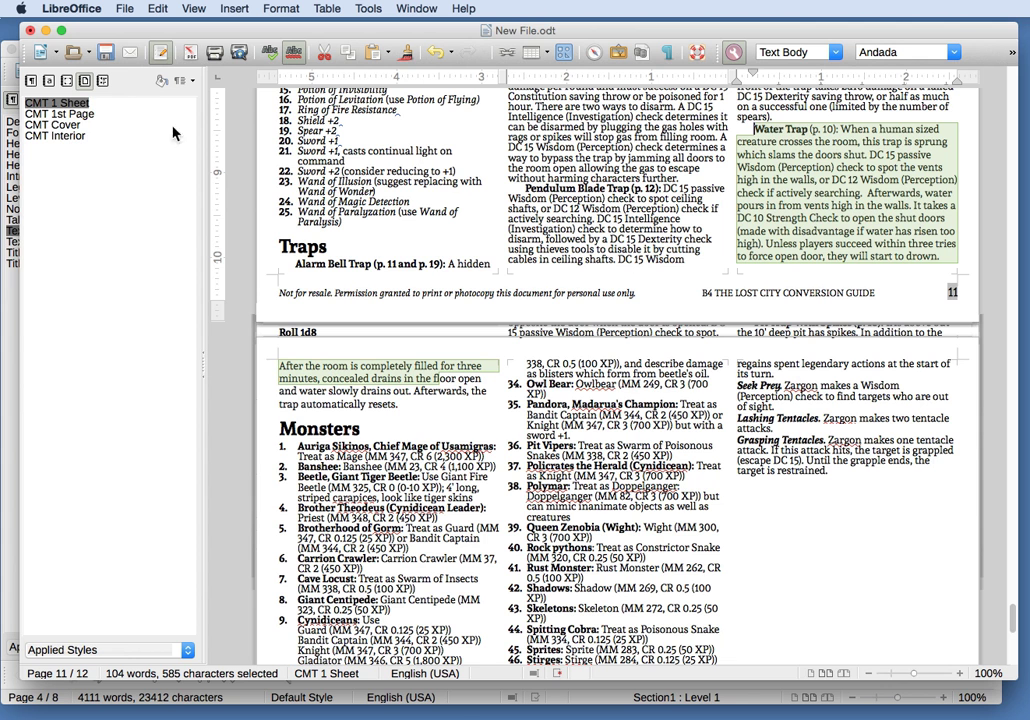
pyautogui.click(33, 82)
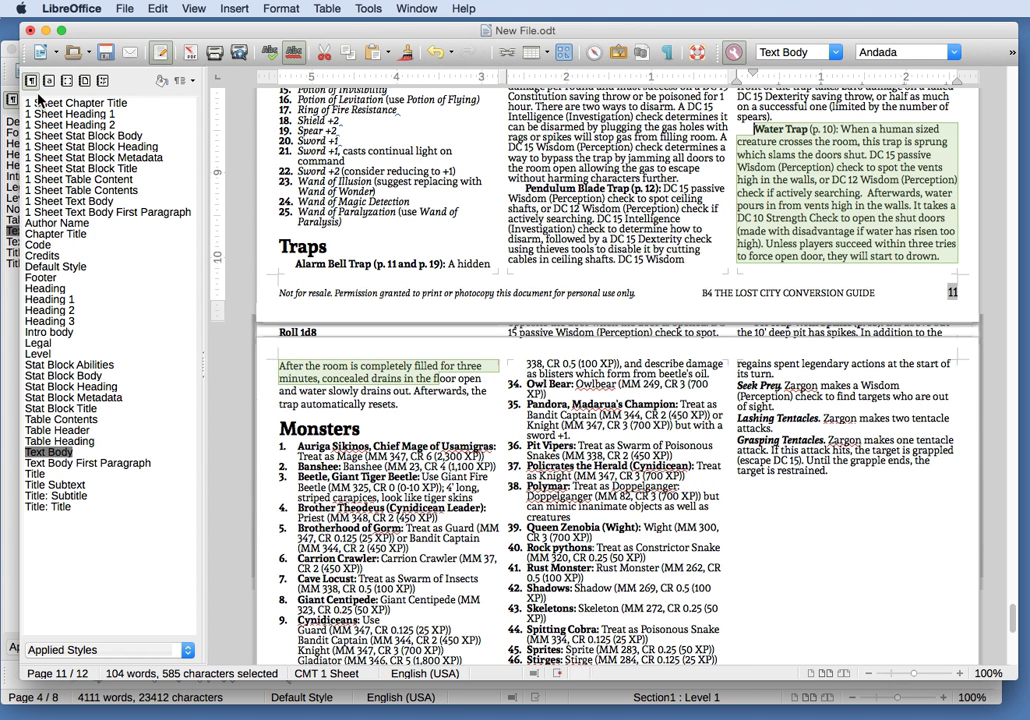
pyautogui.doubleClick(107, 464)
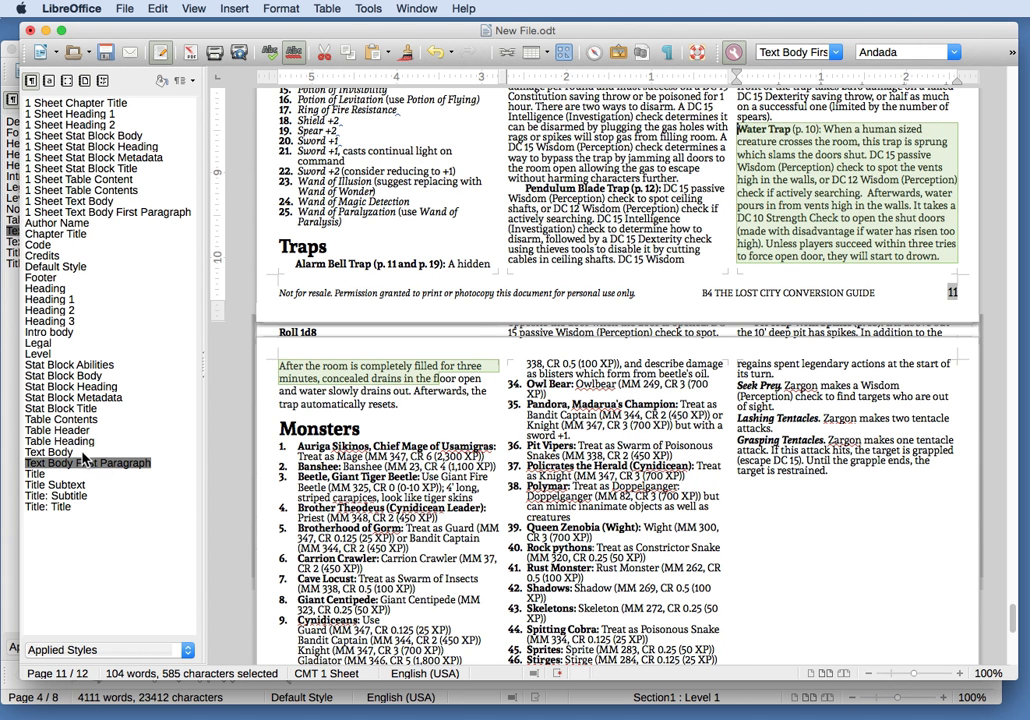
pyautogui.doubleClick(85, 453)
pyautogui.doubleClick(92, 463)
pyautogui.doubleClick(112, 201)
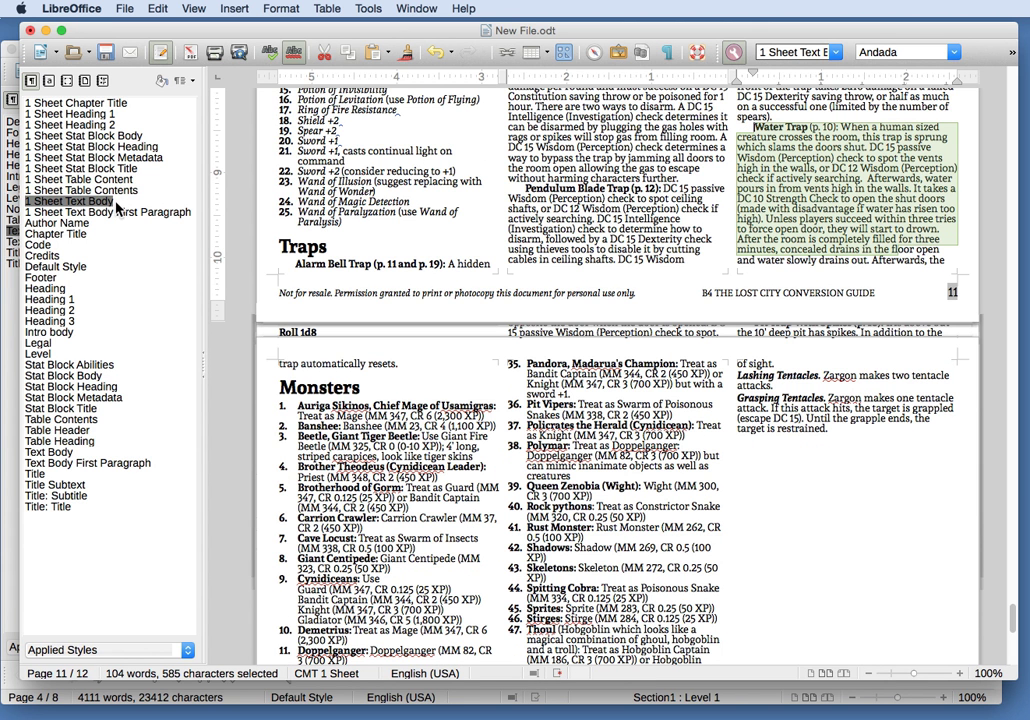
pyautogui.click(836, 190)
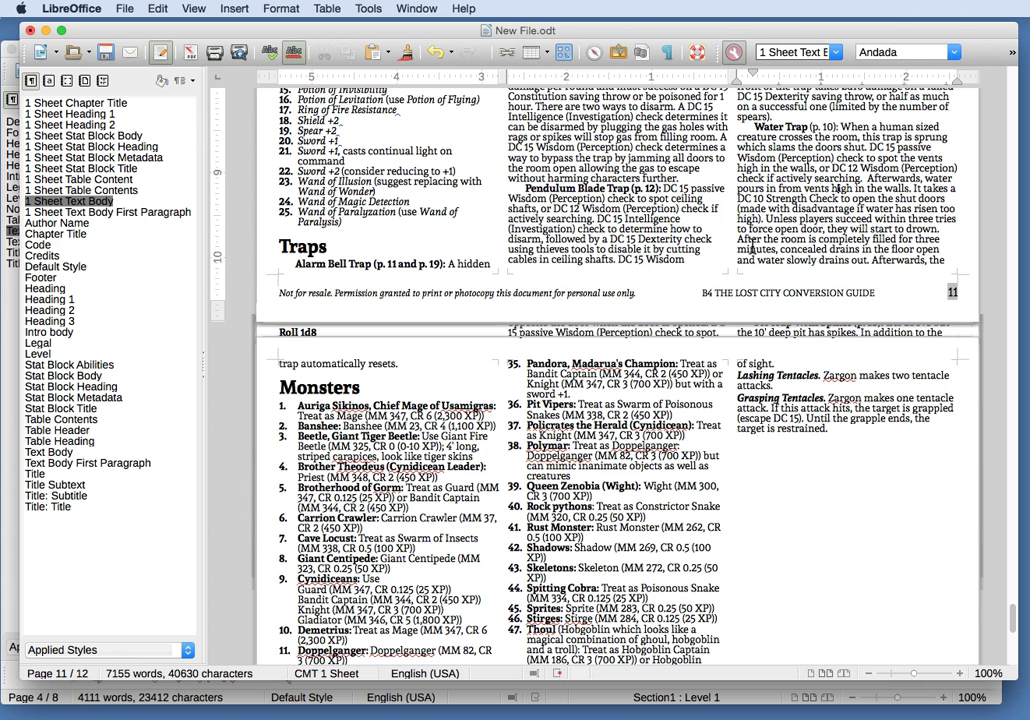
# Delete THE LOST CITY from the CMT 1 Sheet footer on page 11, keeping B4 CONVERSION GUIDE.
pyautogui.doubleClick(741, 292)
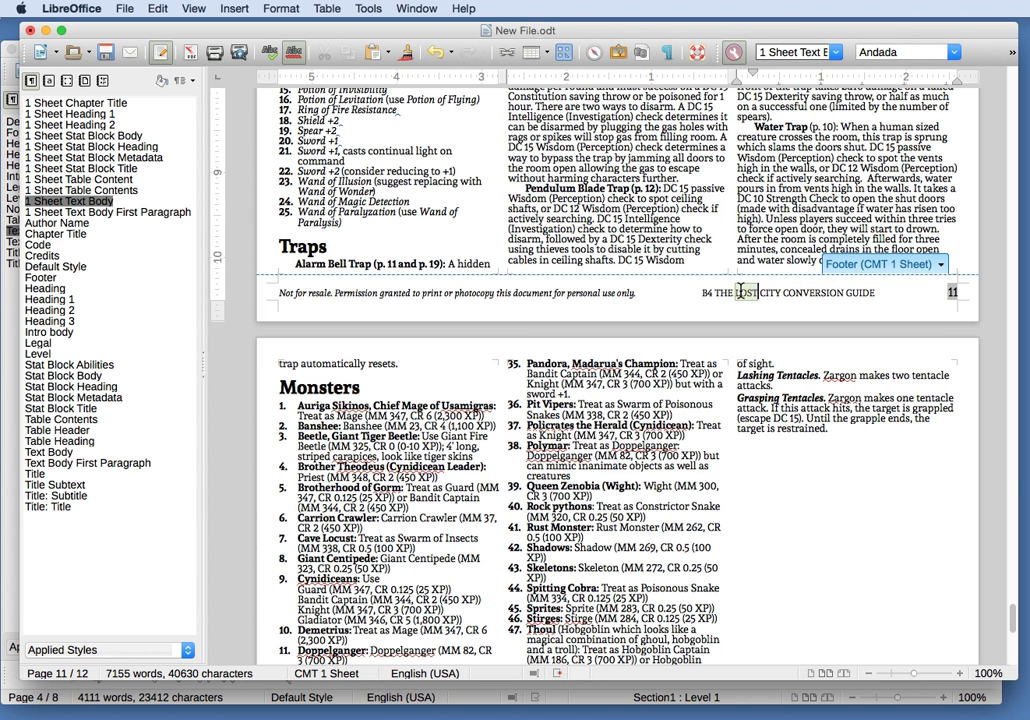
pyautogui.doubleClick(766, 292)
pyautogui.press('BackSpace')
pyautogui.press('BackSpace')
pyautogui.press('BackSpace')
pyautogui.press('BackSpace')
pyautogui.press('BackSpace')
pyautogui.press('BackSpace')
pyautogui.press('BackSpace')
pyautogui.press('BackSpace')
pyautogui.press('BackSpace')
pyautogui.press('BackSpace')
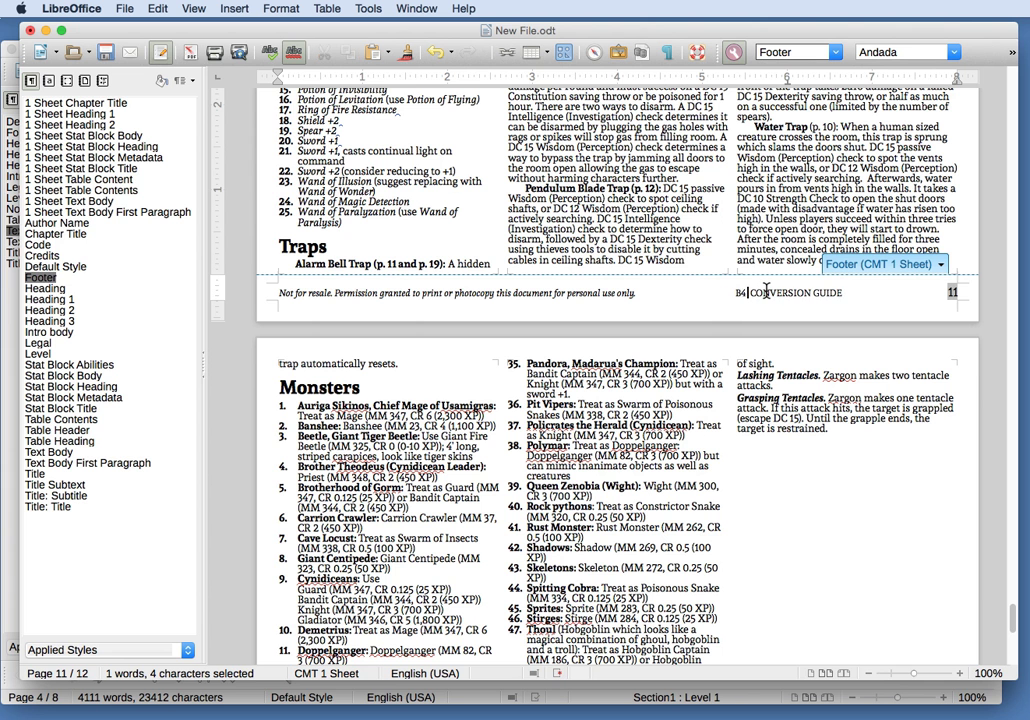
pyautogui.rightClick(631, 225)
pyautogui.click(618, 186)
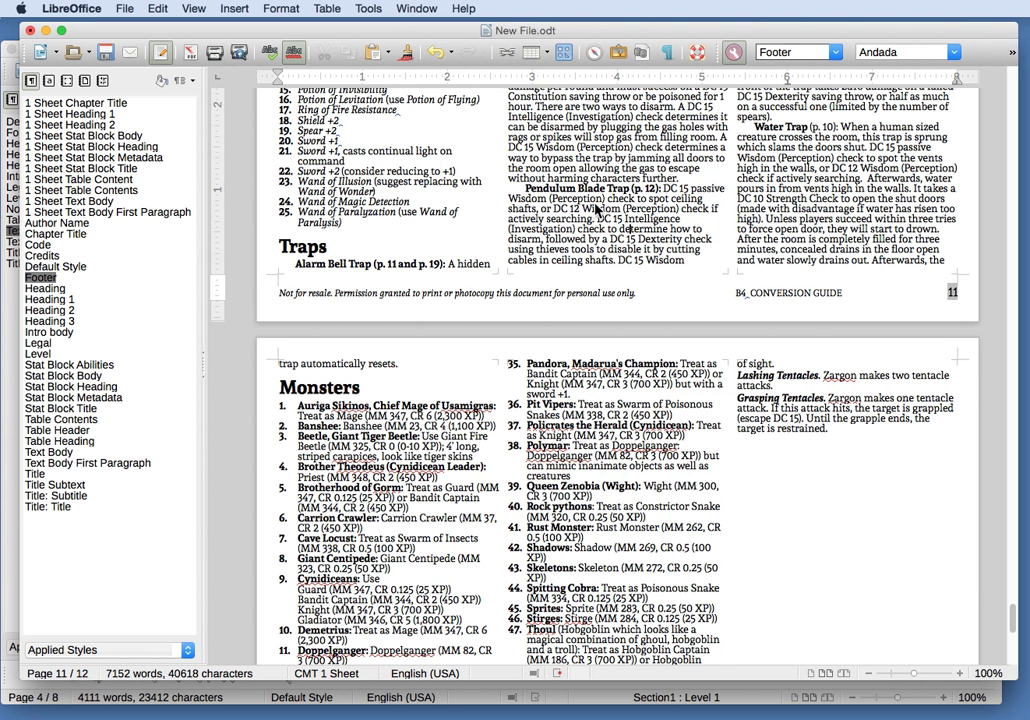